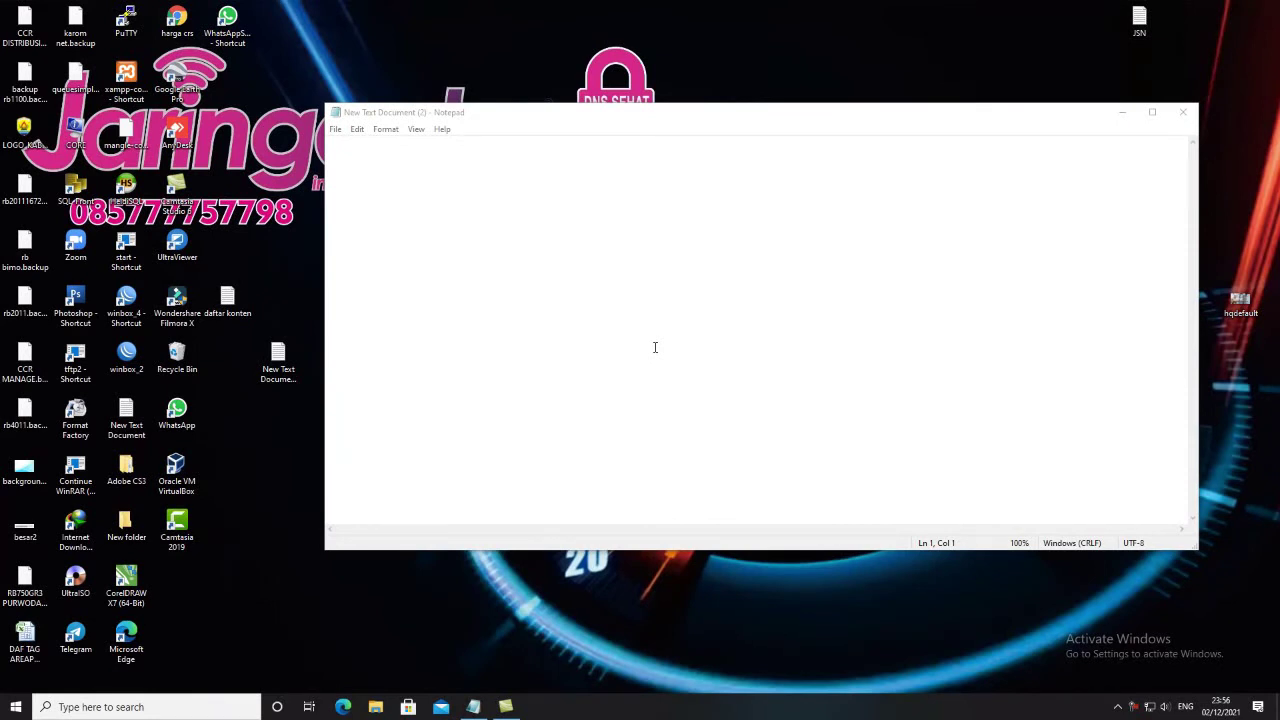
# - Switch to Chrome, open the MIOPINKU blog from Blogger and open its featured post "LATIHAN SOAL PRAKARYA KELAS 7"
pyautogui.moveTo(486, 114); pyautogui.dragTo(374, 84)
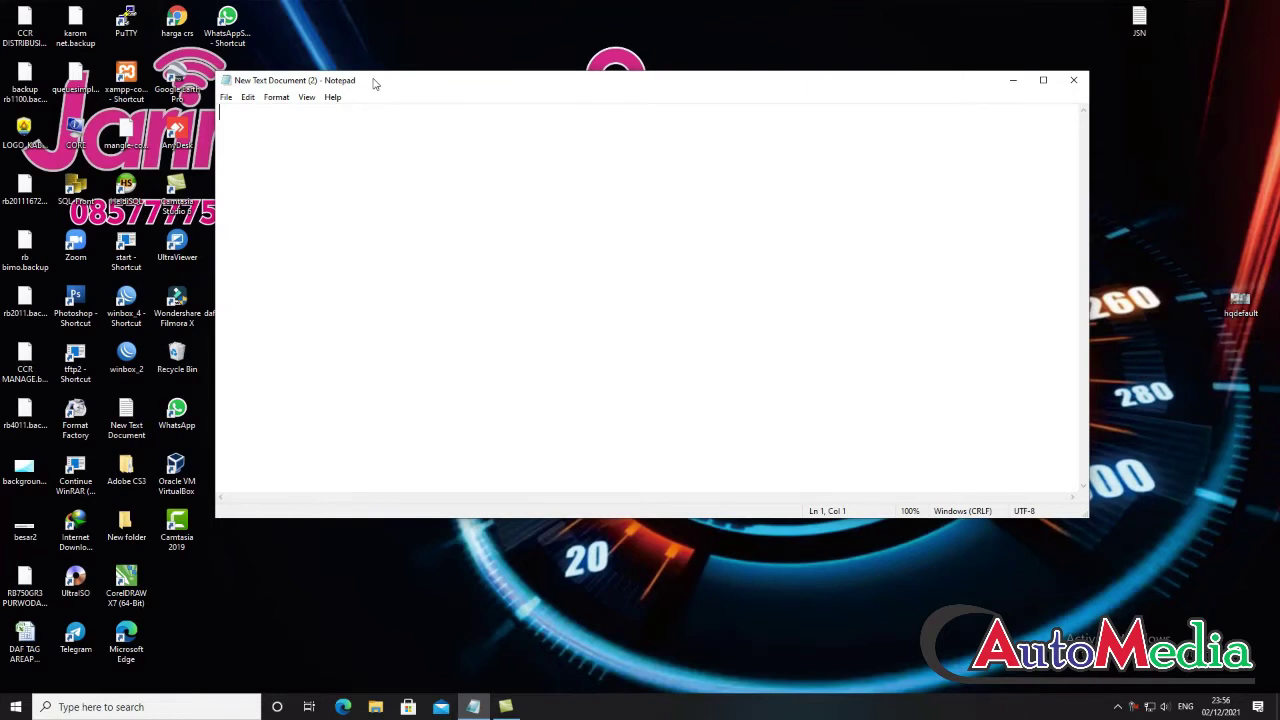
pyautogui.doubleClick(180, 20)
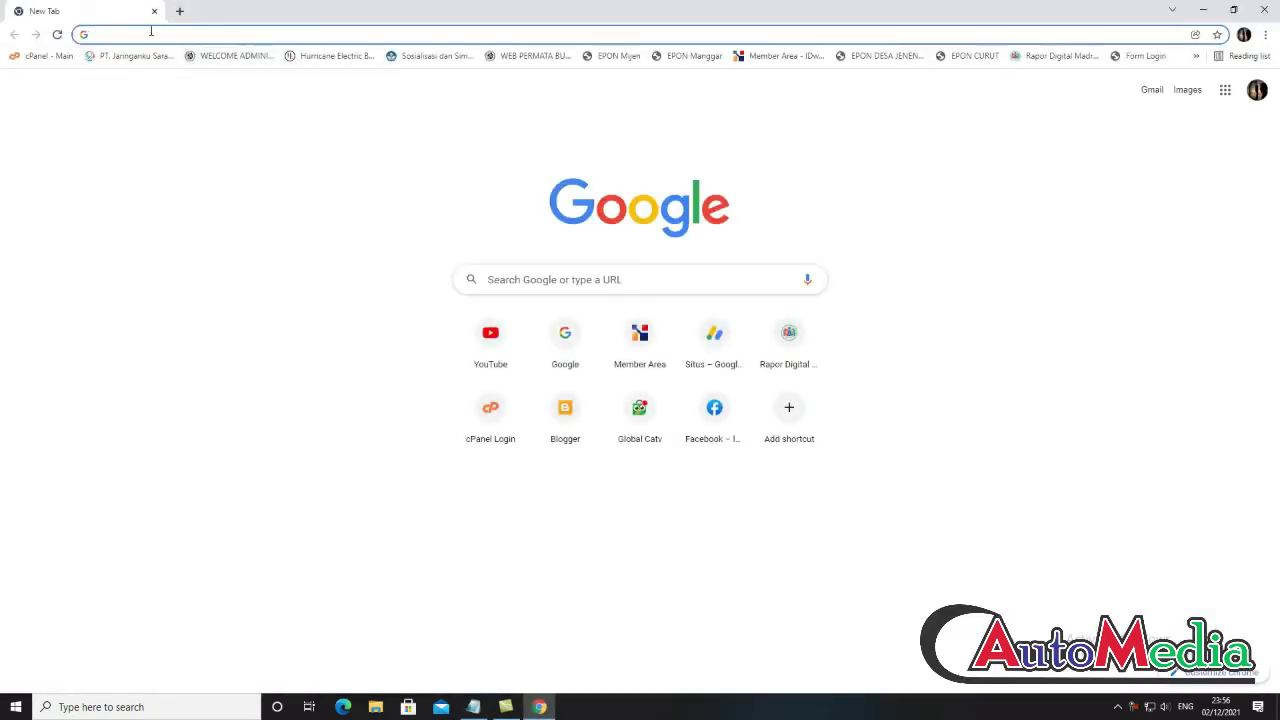
pyautogui.click(586, 404)
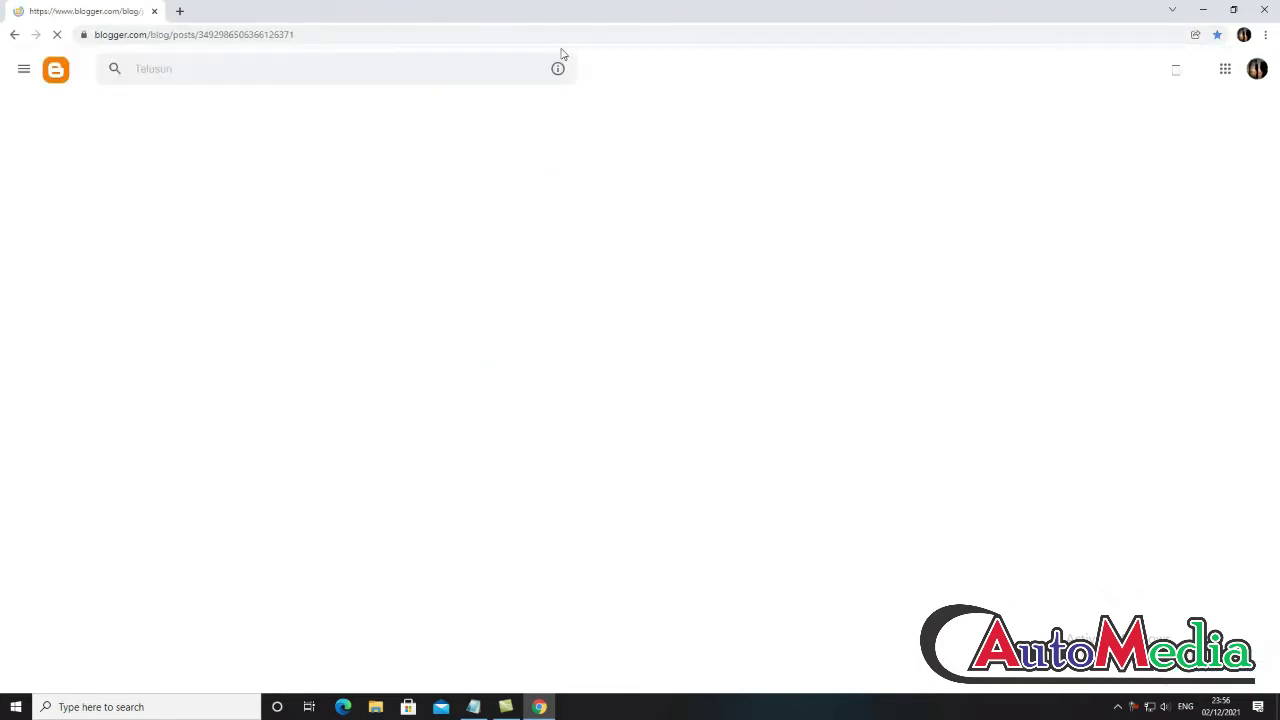
pyautogui.click(70, 488)
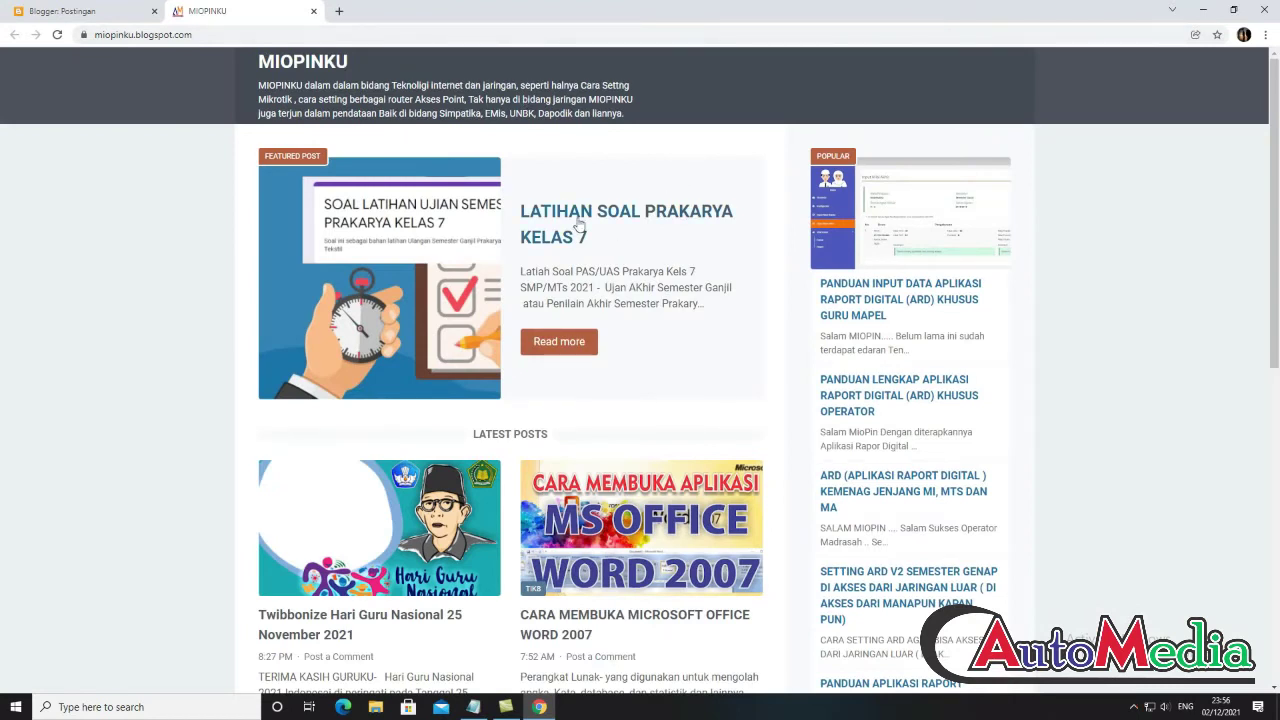
pyautogui.click(552, 342)
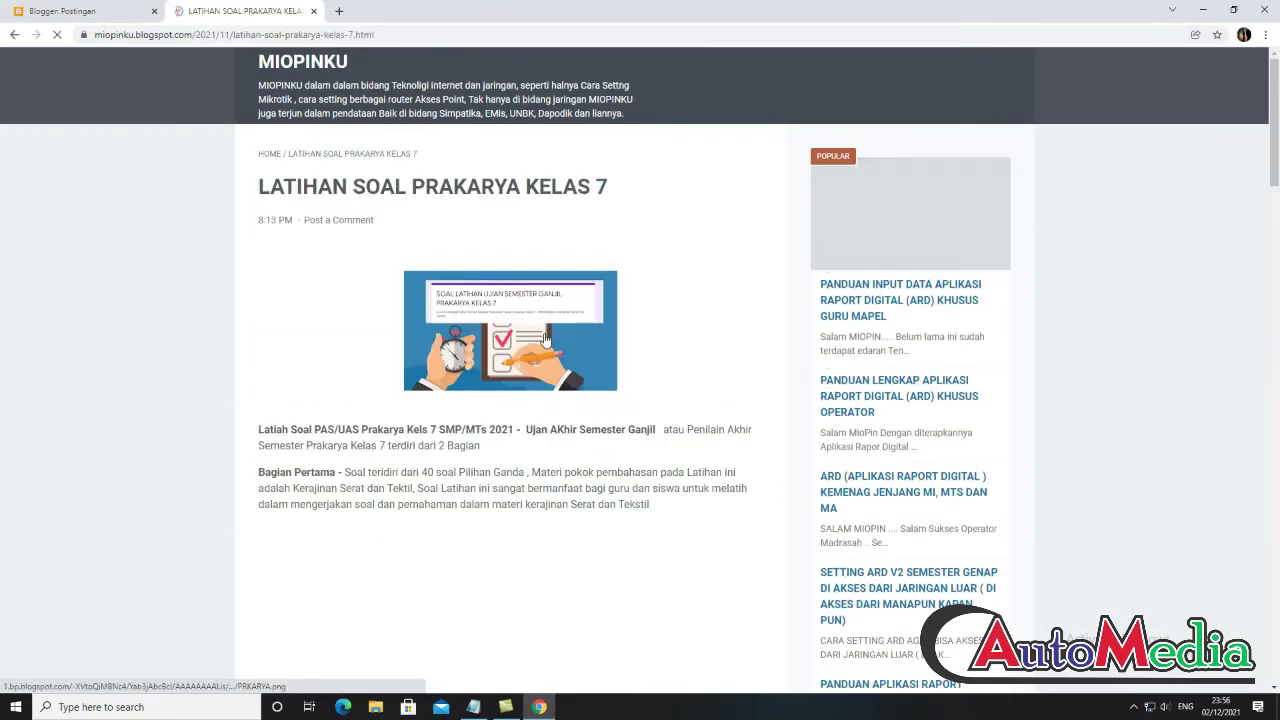
# - Examine the practice quiz embedded in the post, including its name, class and attendance fields and its multiple-choice questions
pyautogui.scroll(-6, 455, 295)
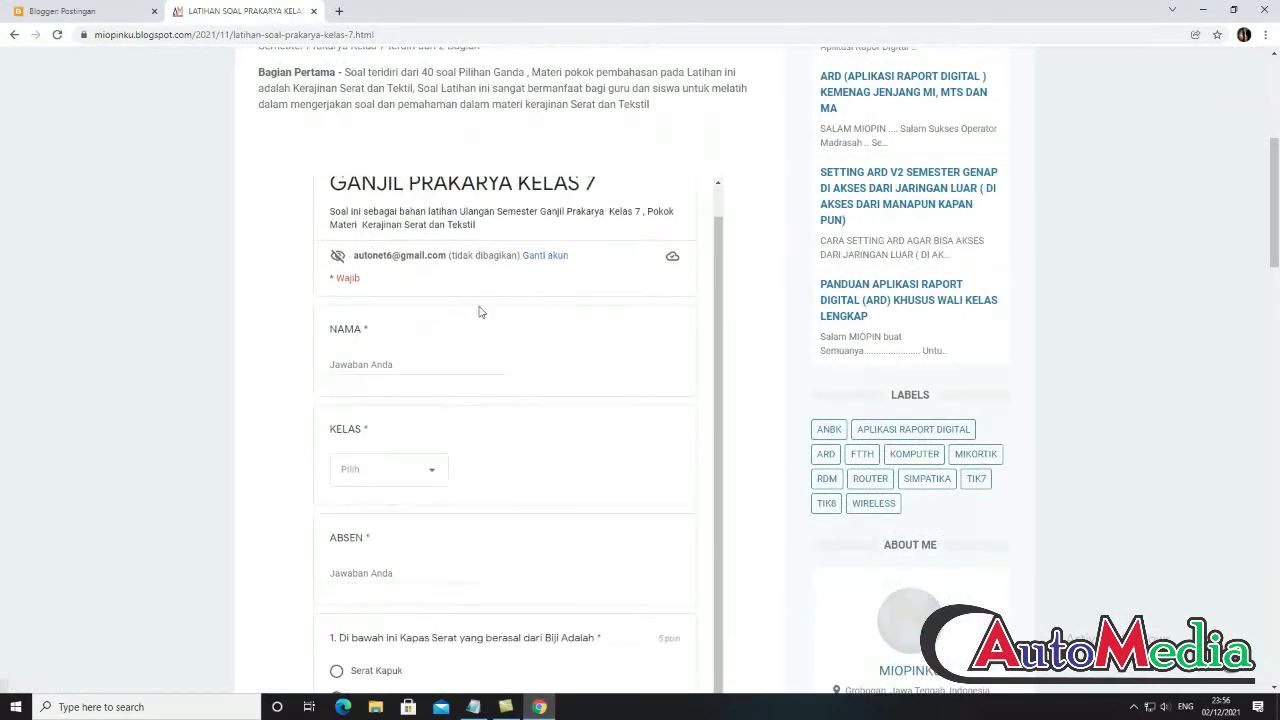
pyautogui.scroll(2, 446, 260)
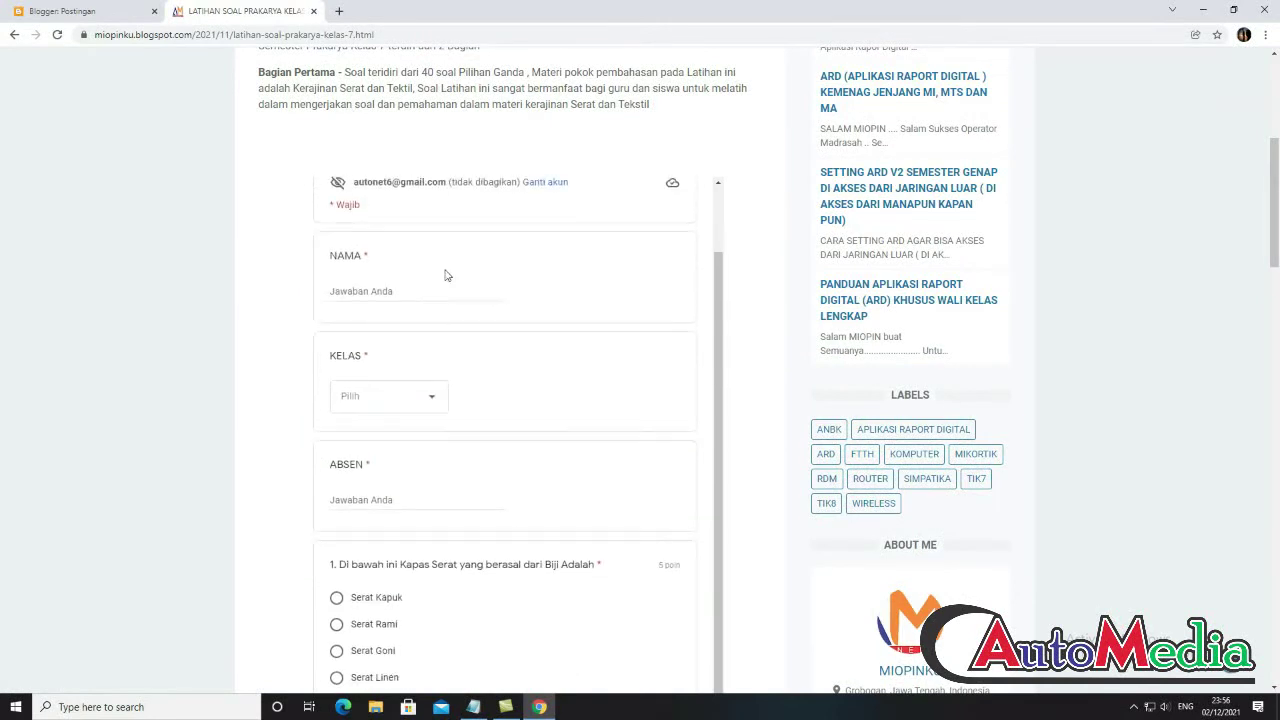
pyautogui.click(391, 396)
pyautogui.scroll(-2, 397, 384)
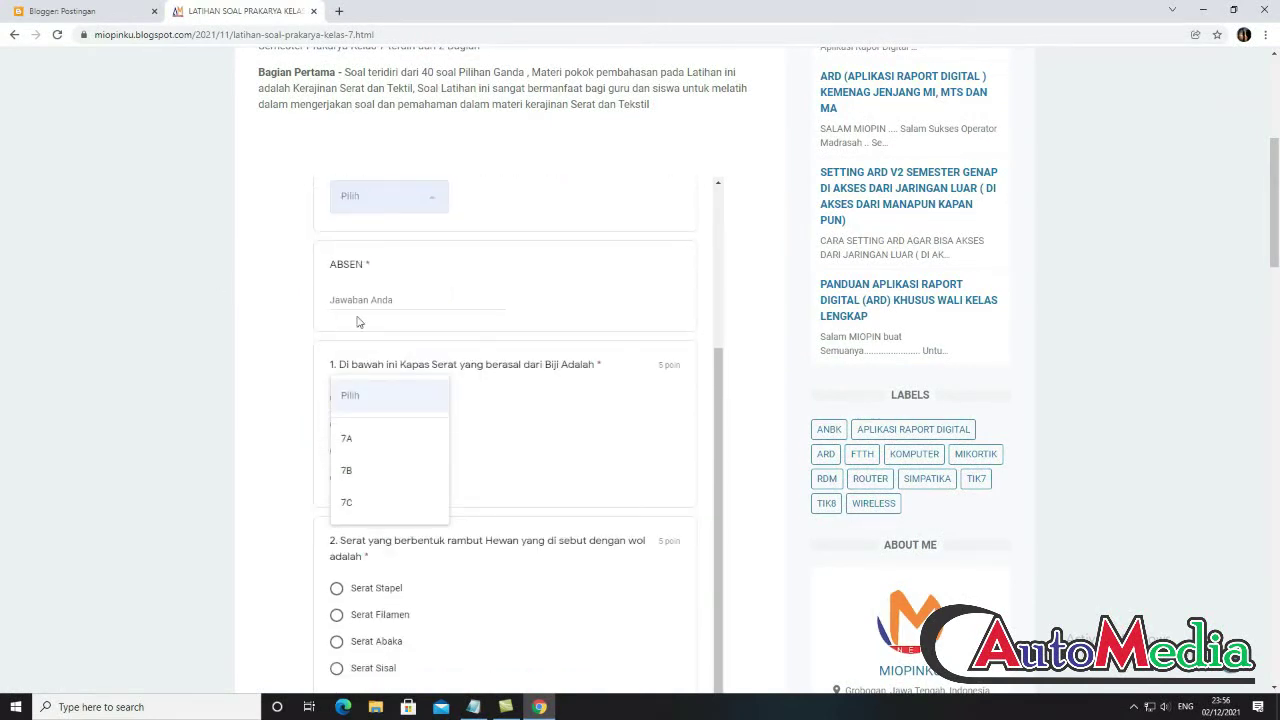
pyautogui.click(258, 324)
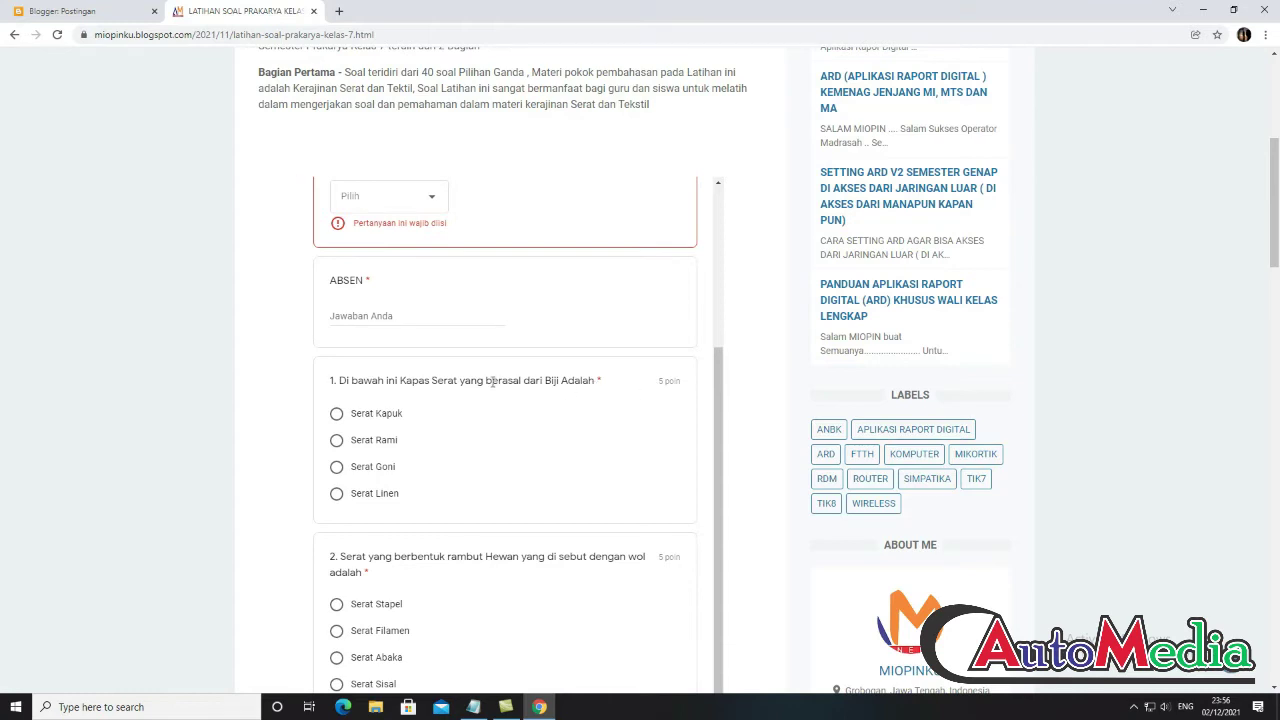
pyautogui.scroll(-9, 492, 380)
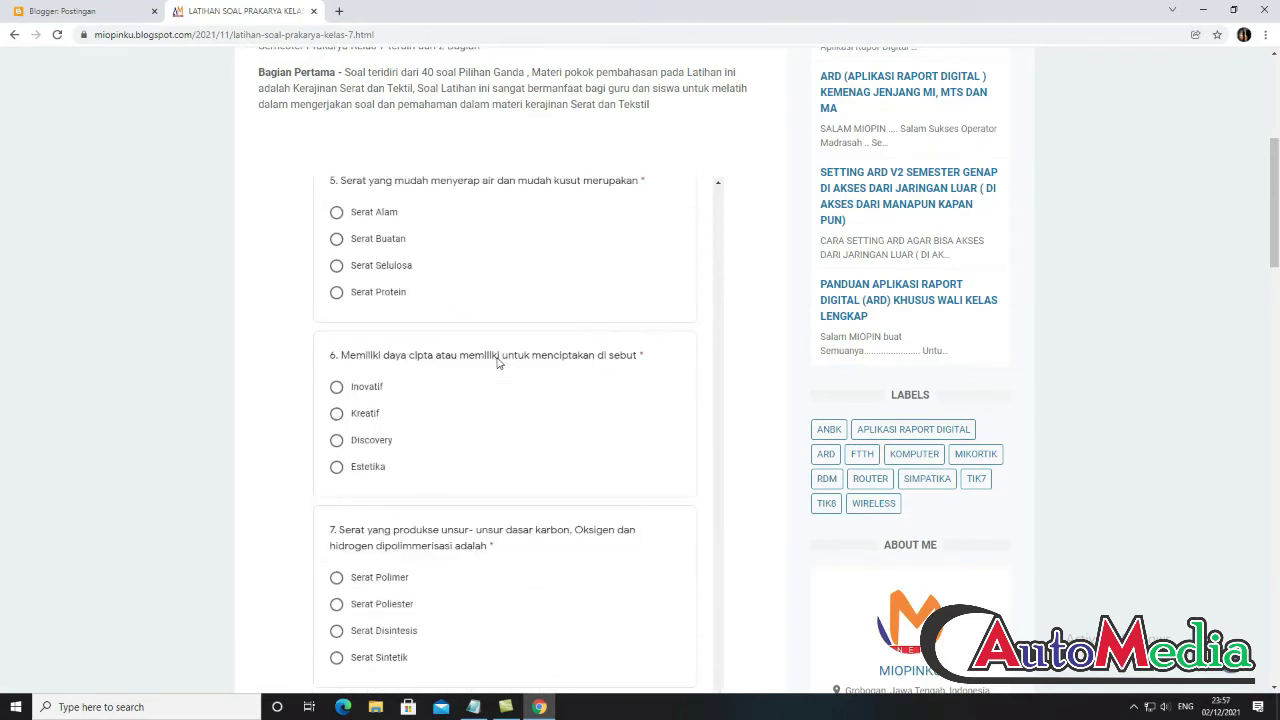
pyautogui.scroll(-9, 497, 363)
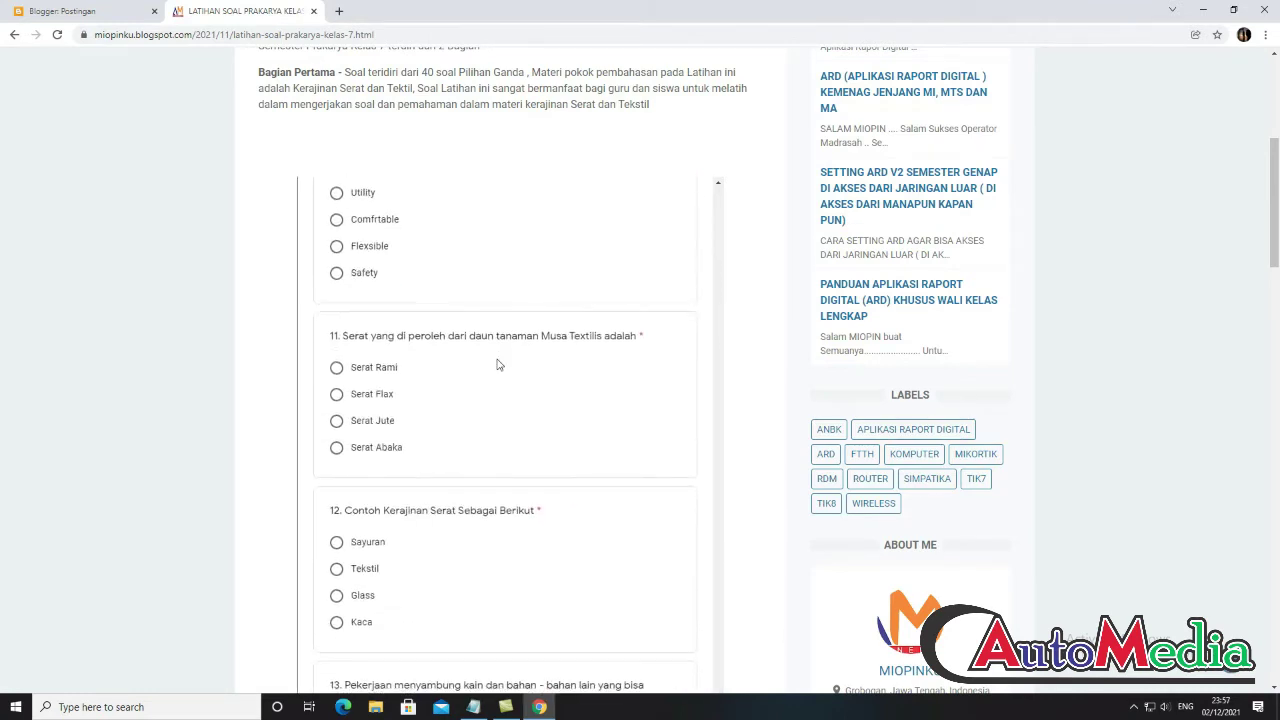
pyautogui.scroll(-5, 526, 463)
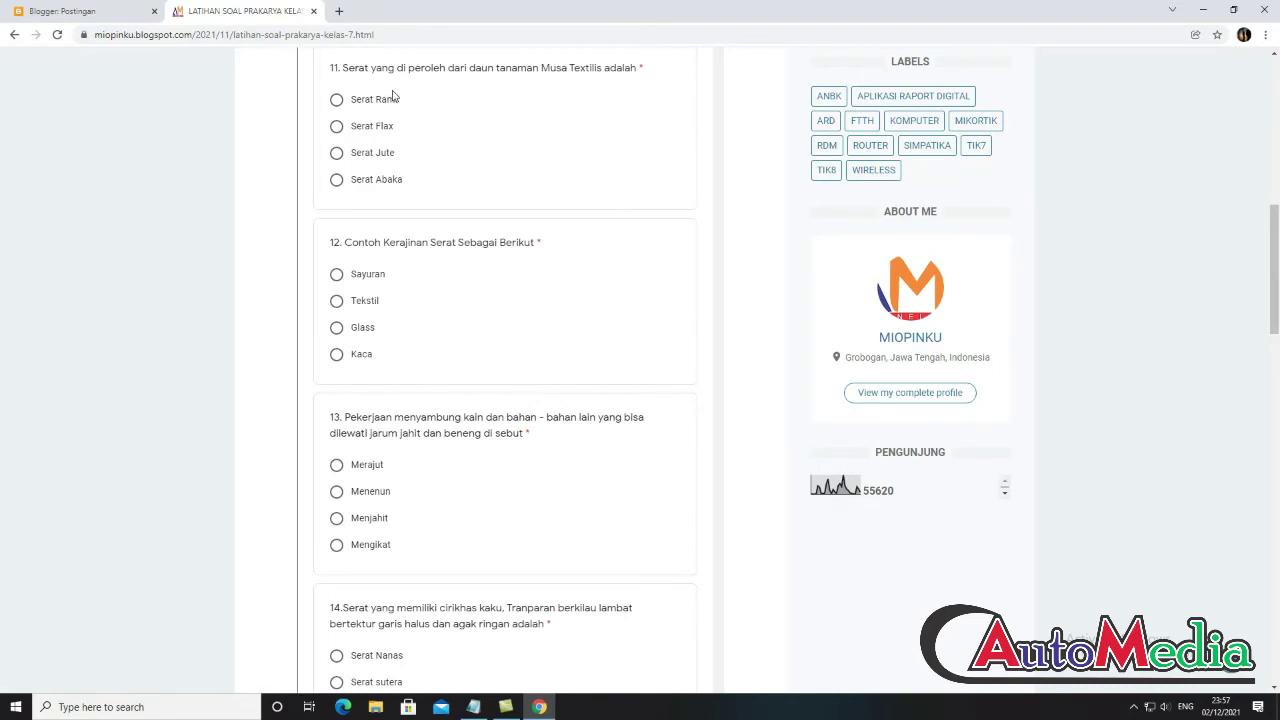
# - Switch to Notepad and write two numbered lines: "1. materi untuk soal" and "2. membut form pada google"
pyautogui.click(480, 698)
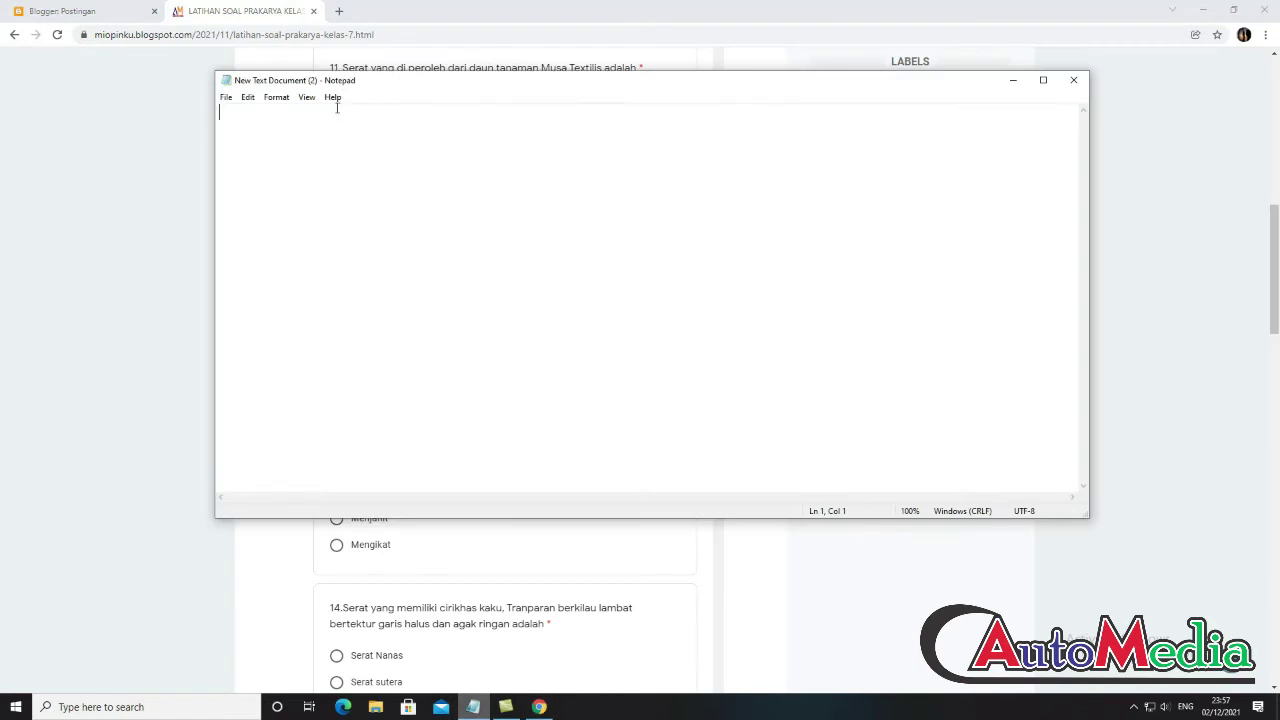
pyautogui.write('1. materi')
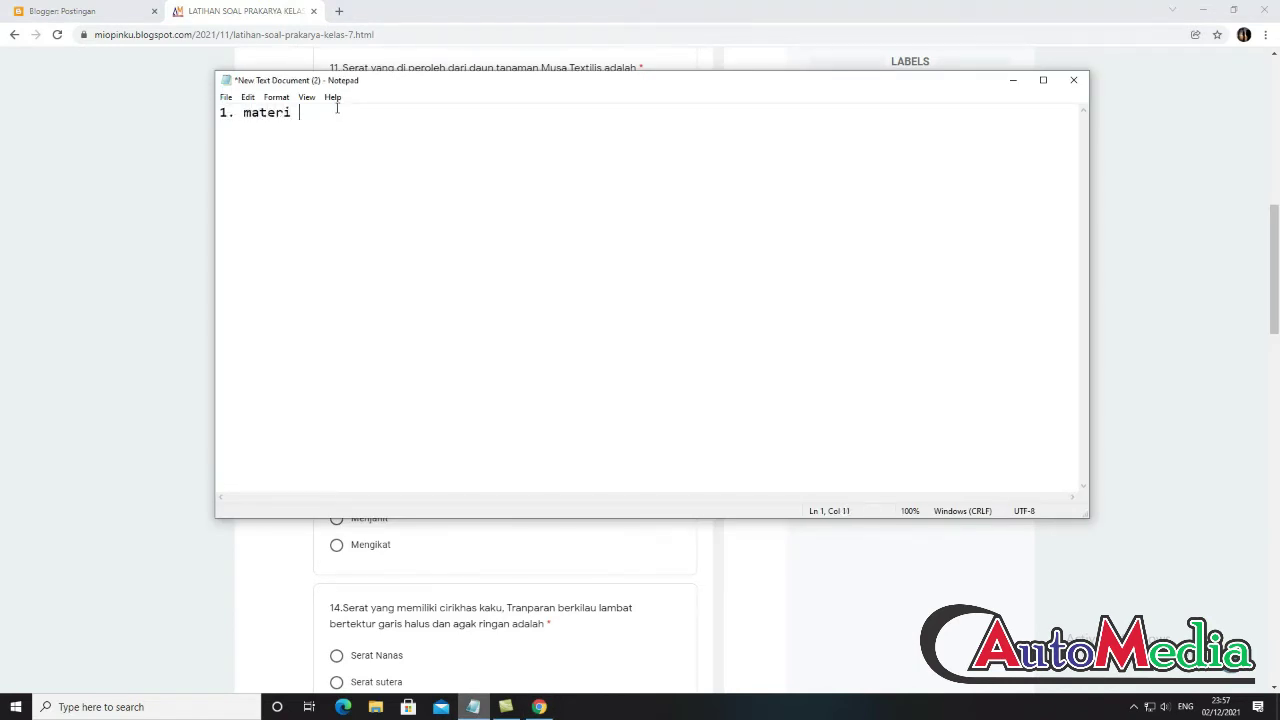
pyautogui.write(' untuk')
pyautogui.write(' soa')
pyautogui.write('l ')
pyautogui.write('2')
pyautogui.write('. membu')
pyautogui.write('t')
pyautogui.write(' form p')
pyautogui.write('ada ')
pyautogui.write('goog')
pyautogui.write('le')
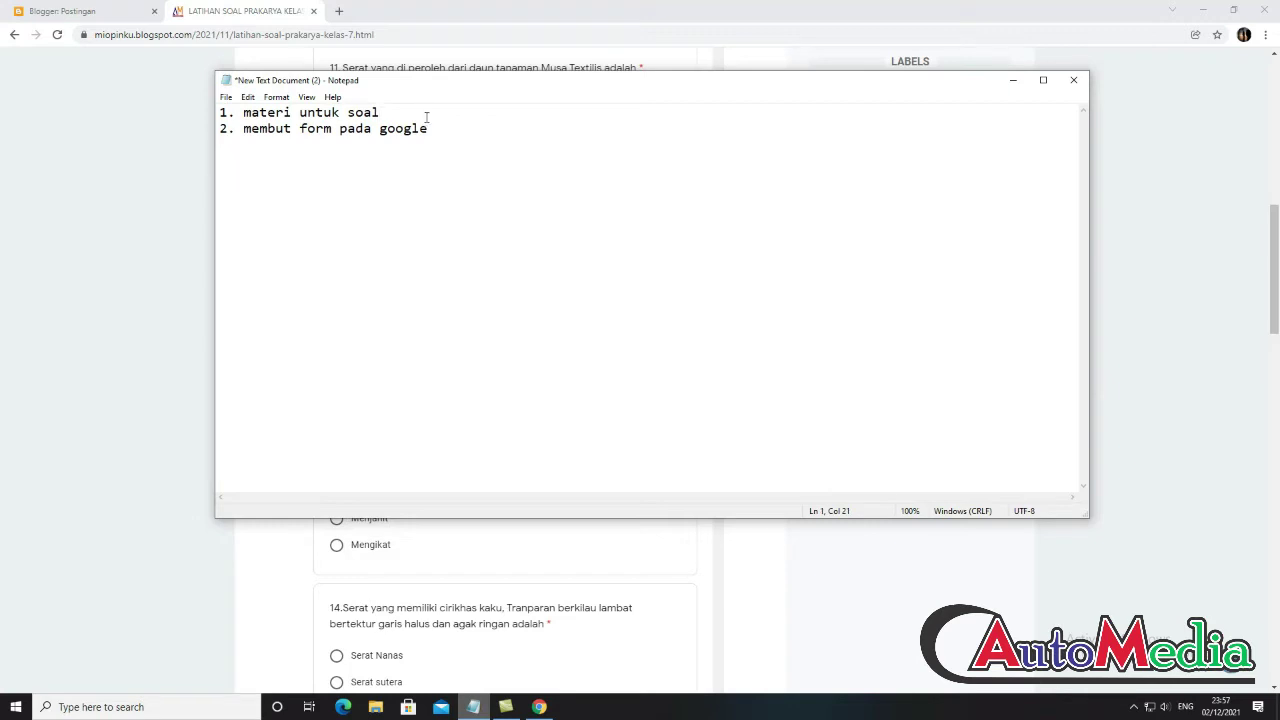
# - Open Google Forms in a new Chrome tab and create a blank form
pyautogui.click(339, 11)
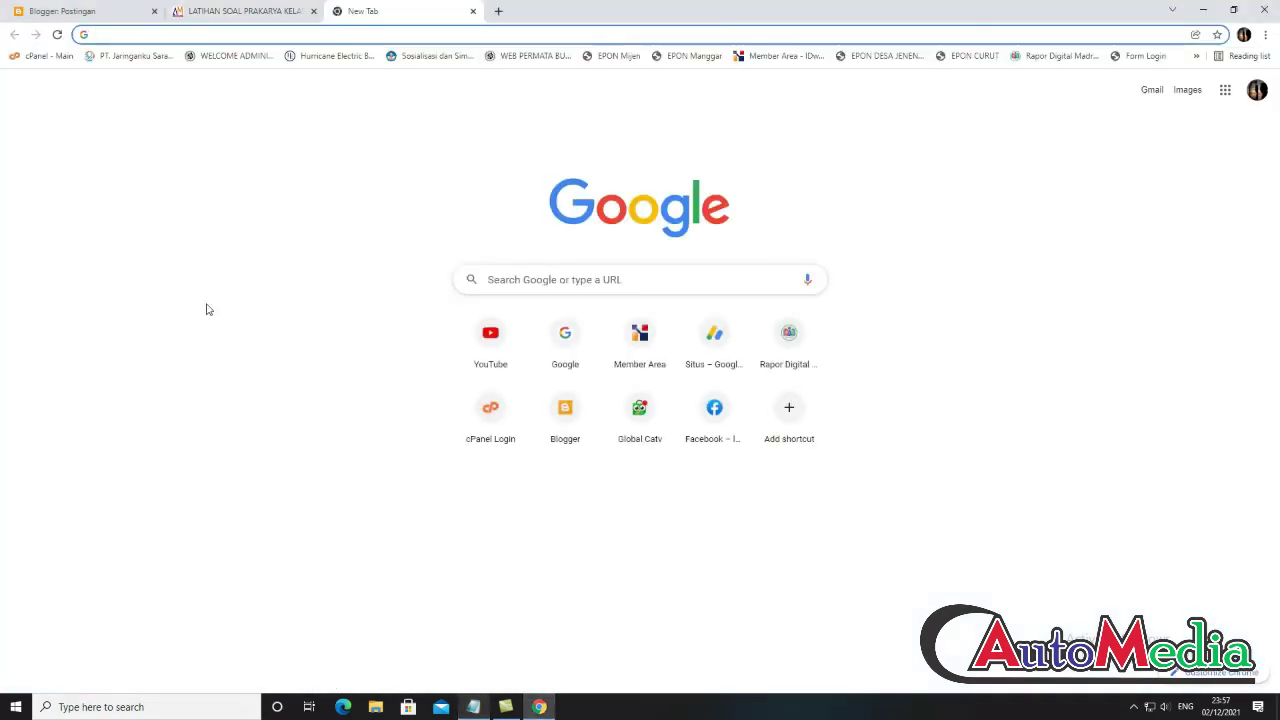
pyautogui.click(1223, 96)
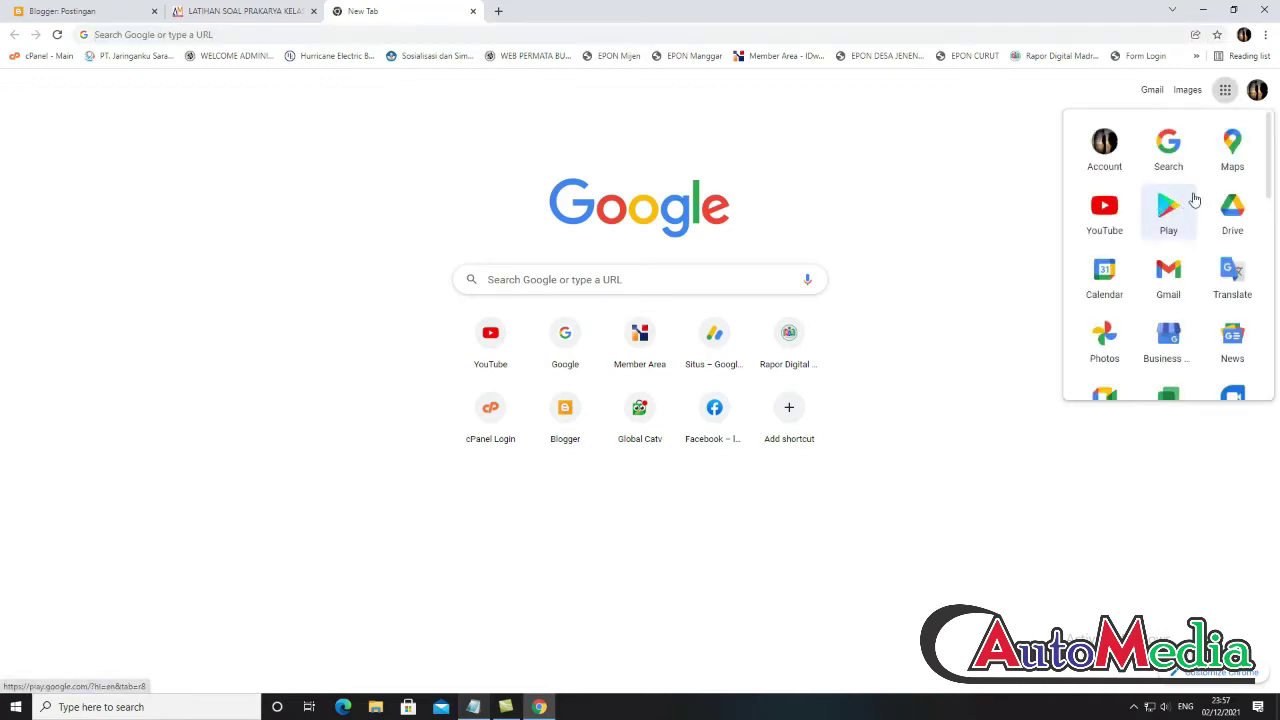
pyautogui.scroll(-6, 1200, 195)
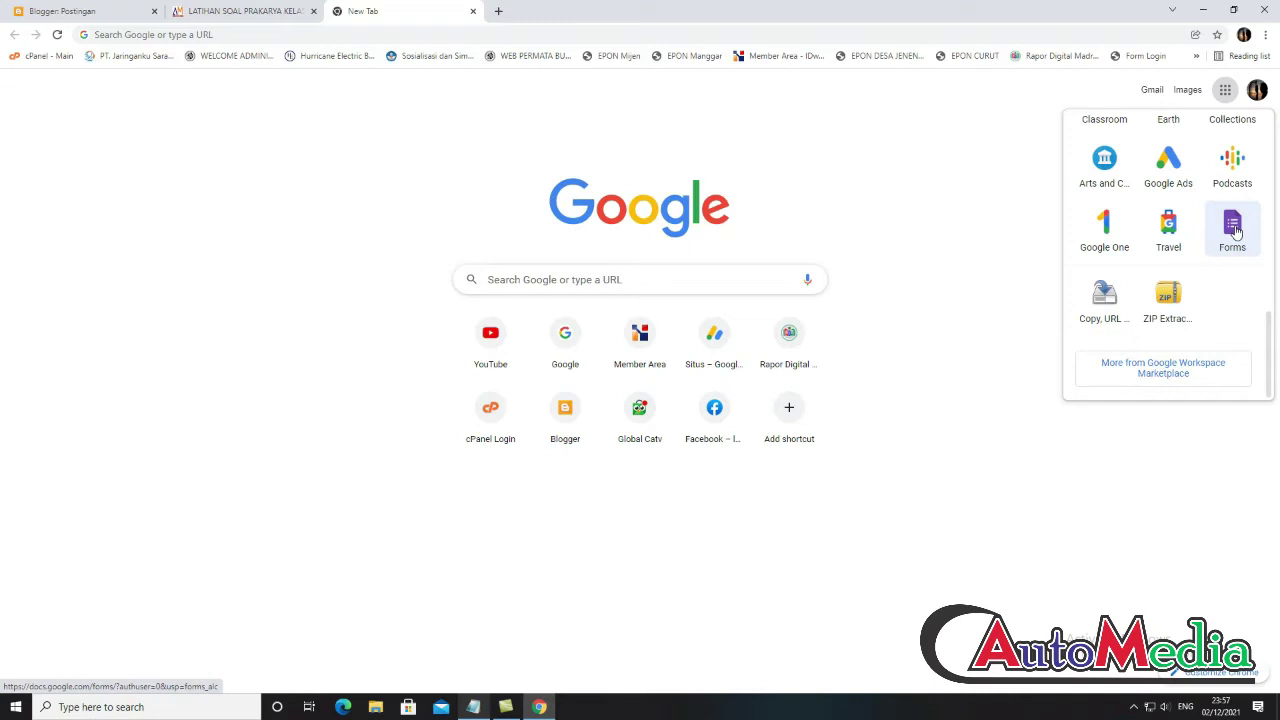
pyautogui.click(1234, 226)
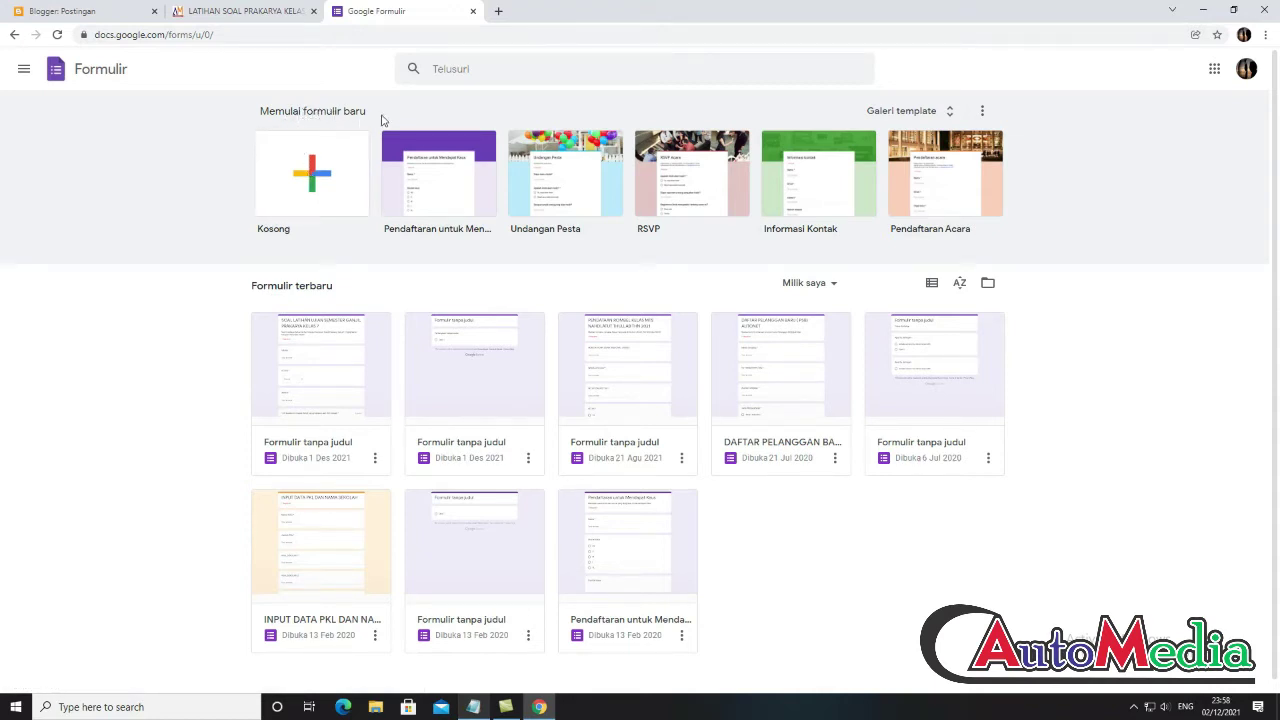
pyautogui.click(317, 183)
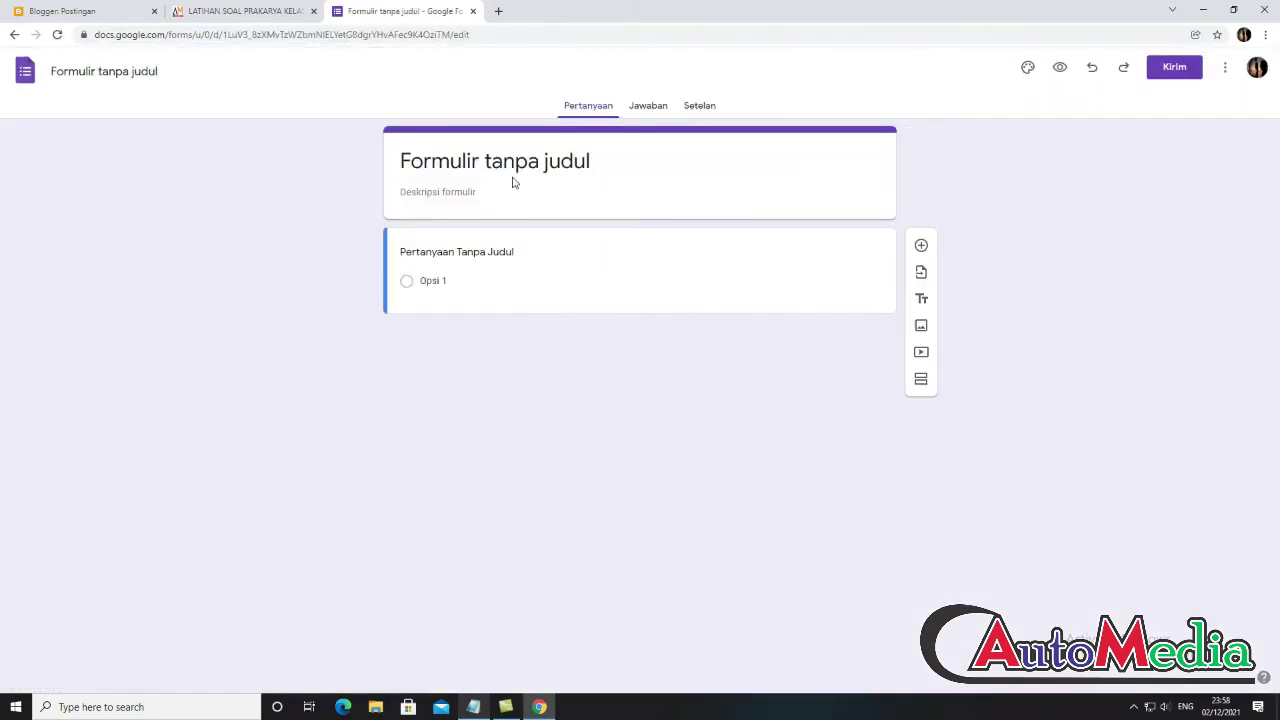
# - Replace the form's default title with "SOAL ULANGAN BAB 1"
pyautogui.click(442, 160)
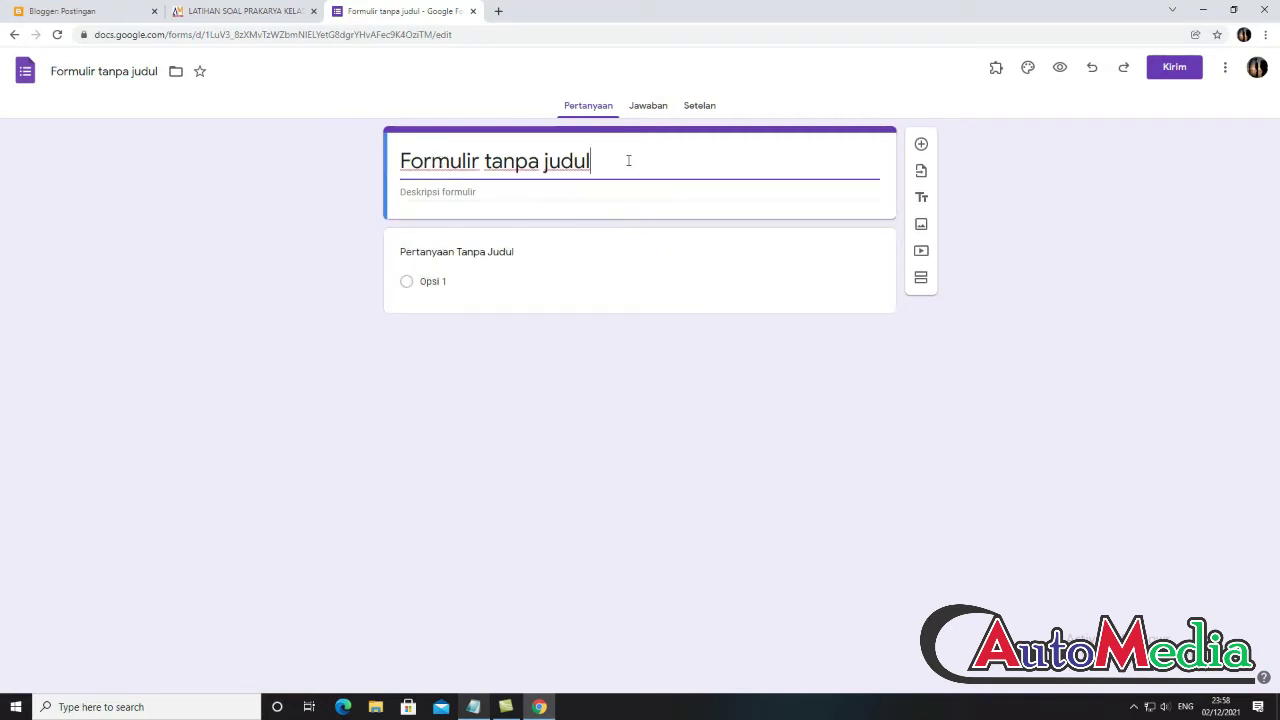
pyautogui.moveTo(628, 160); pyautogui.dragTo(391, 171)
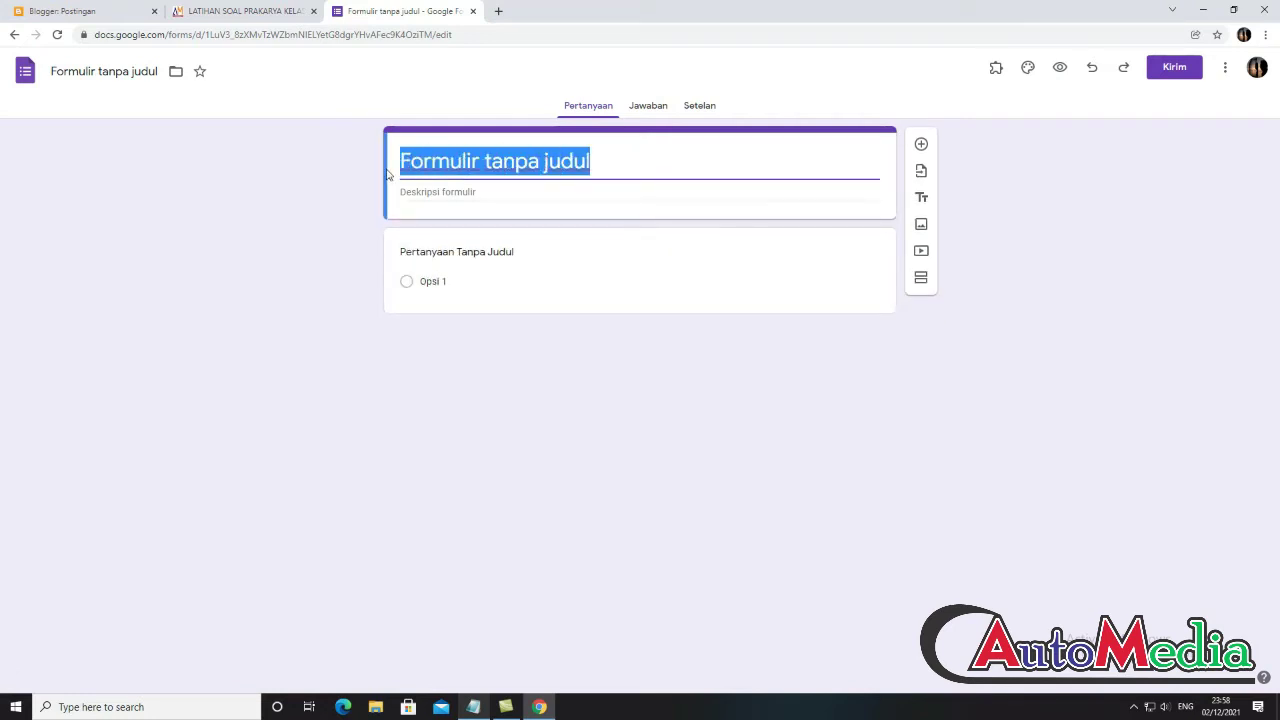
pyautogui.write('S')
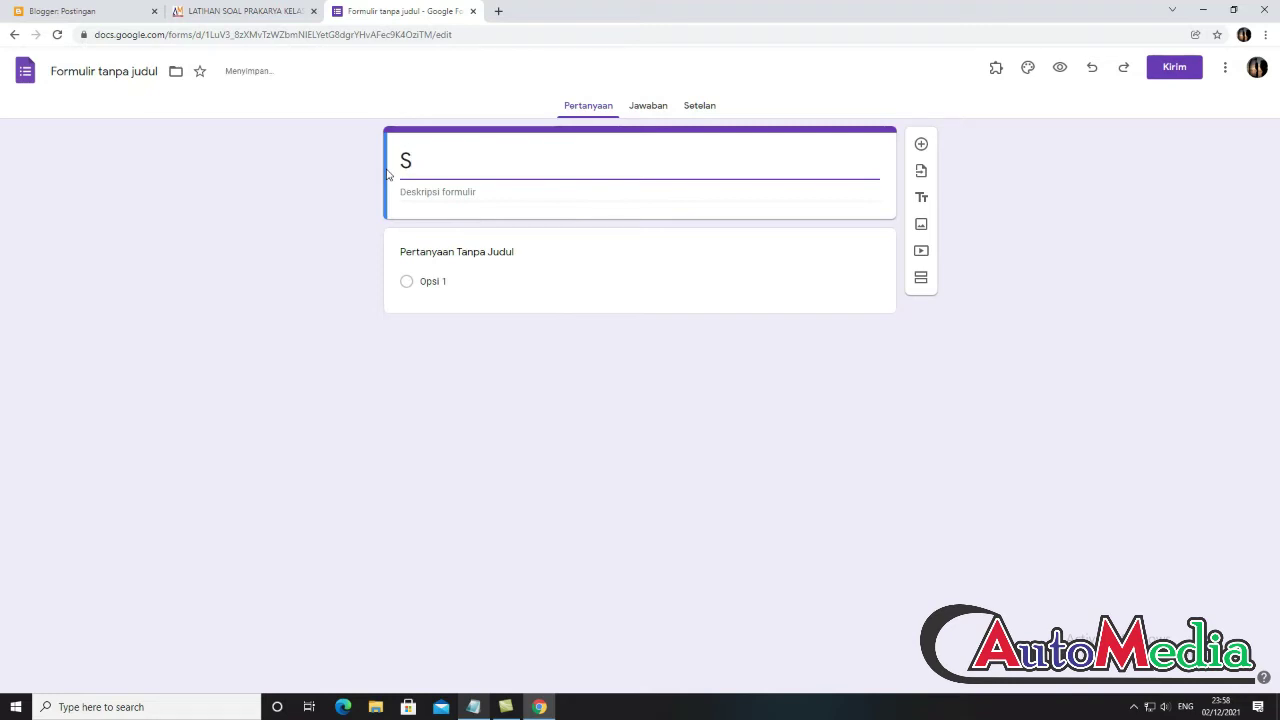
pyautogui.write('OAL ULANG')
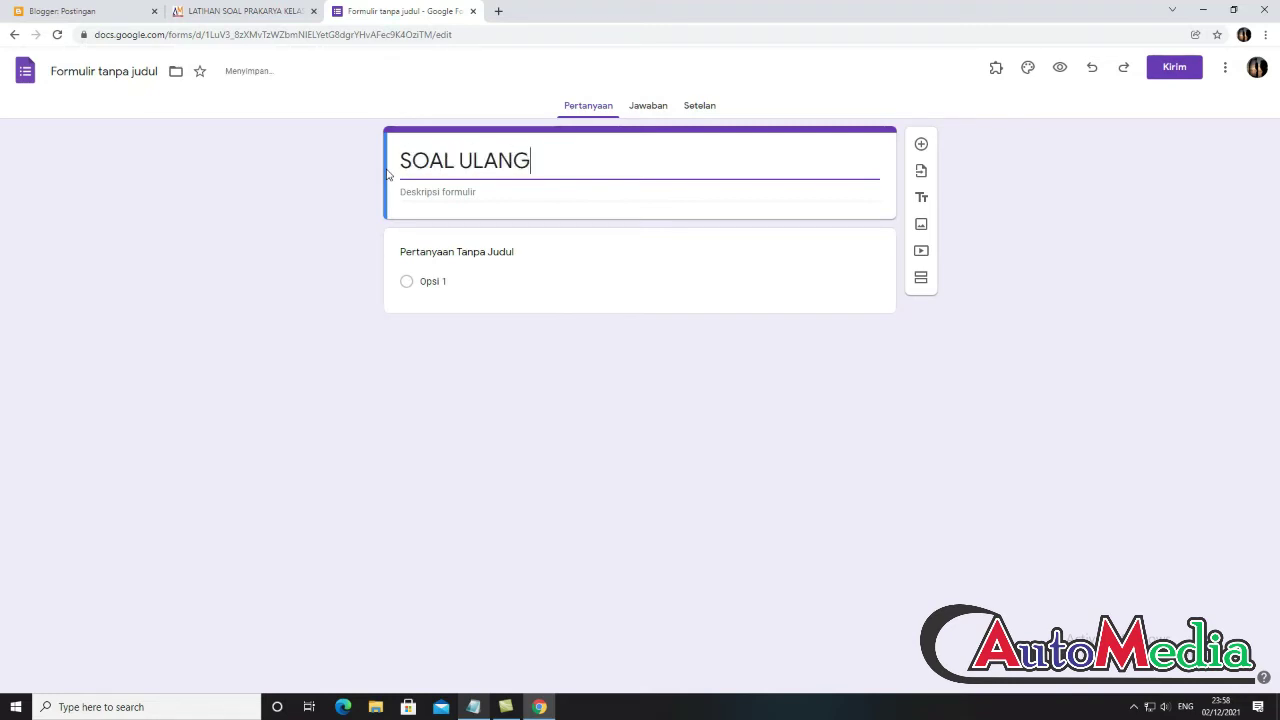
pyautogui.write('AN BABA 1')
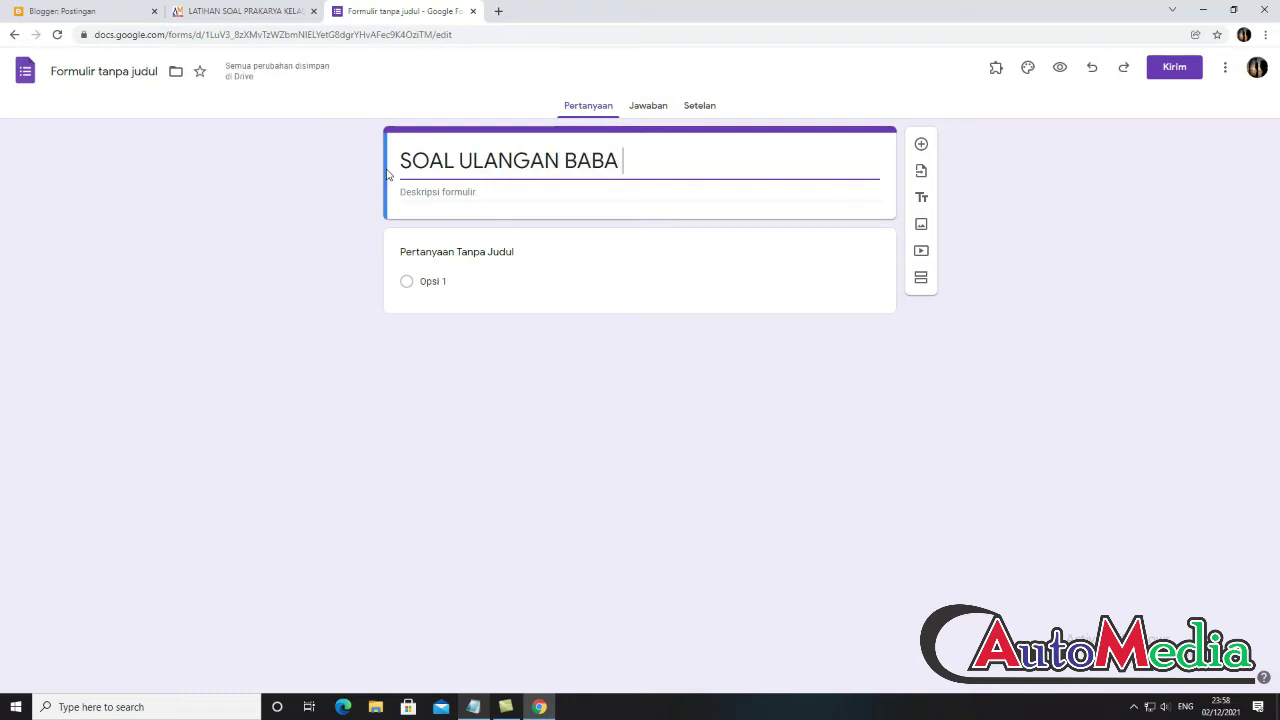
pyautogui.press('Left')
pyautogui.press('Left')
pyautogui.press('Left')
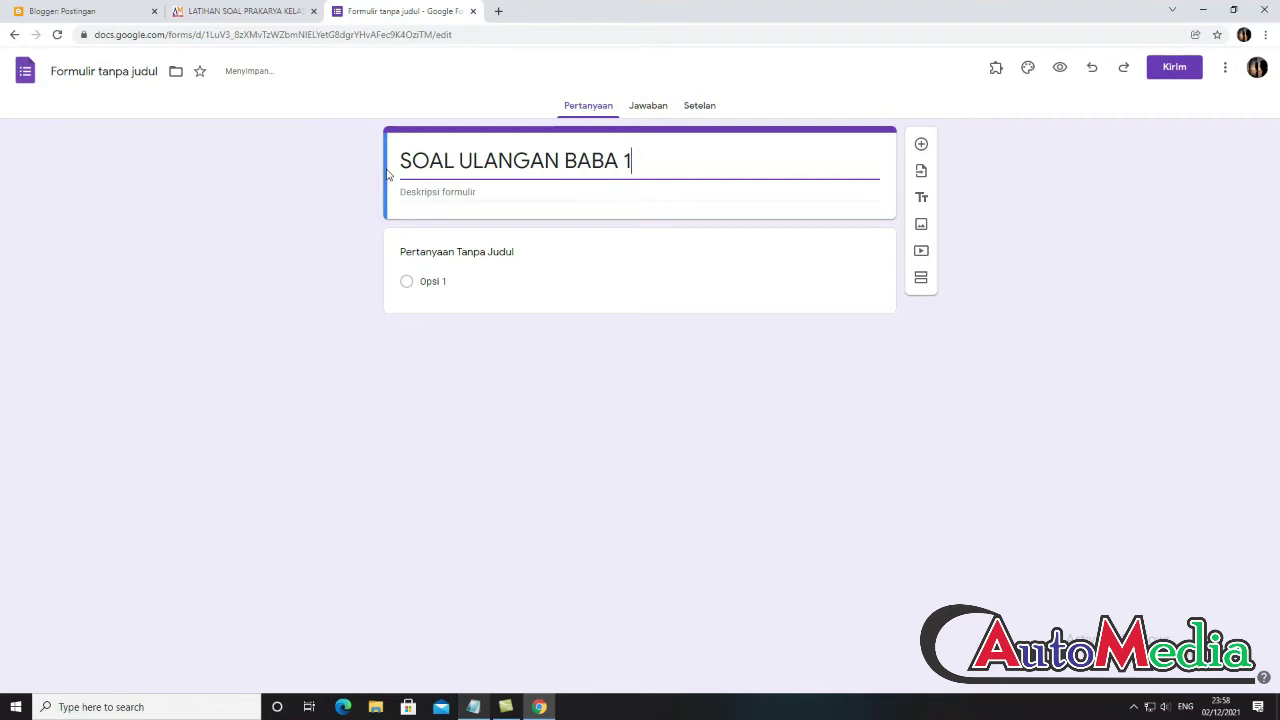
pyautogui.press('BackSpace')
# - Enter the form description "Soal ulangan Bab 1 materi Kerajinan Serat"
pyautogui.click(404, 191)
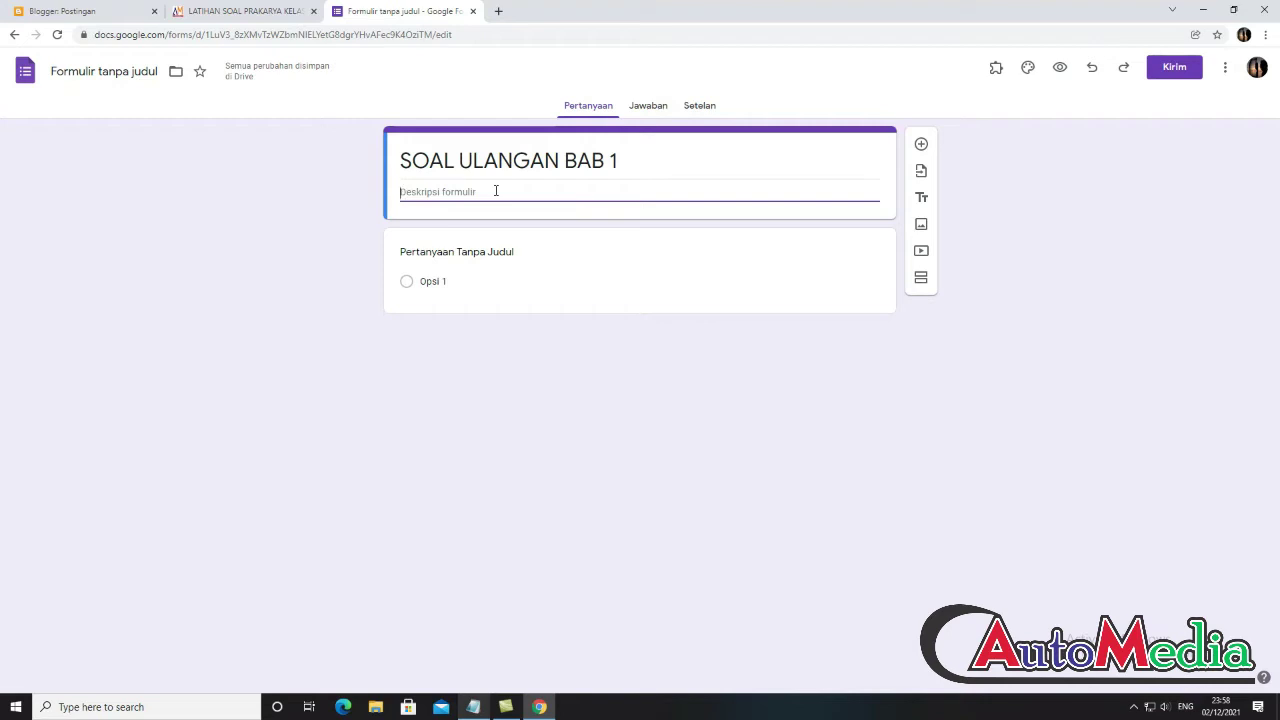
pyautogui.write('Soal ')
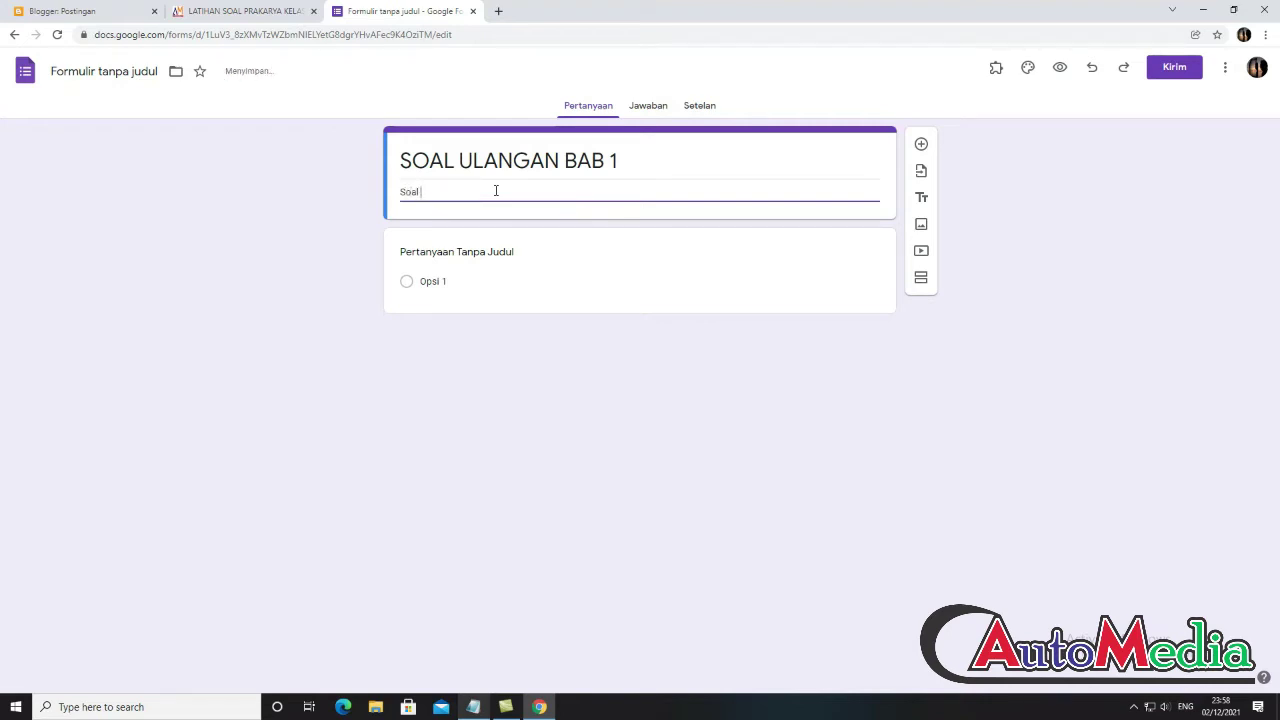
pyautogui.write('ulangan ')
pyautogui.write('Bab 1 m')
pyautogui.write('ater')
pyautogui.write('o')
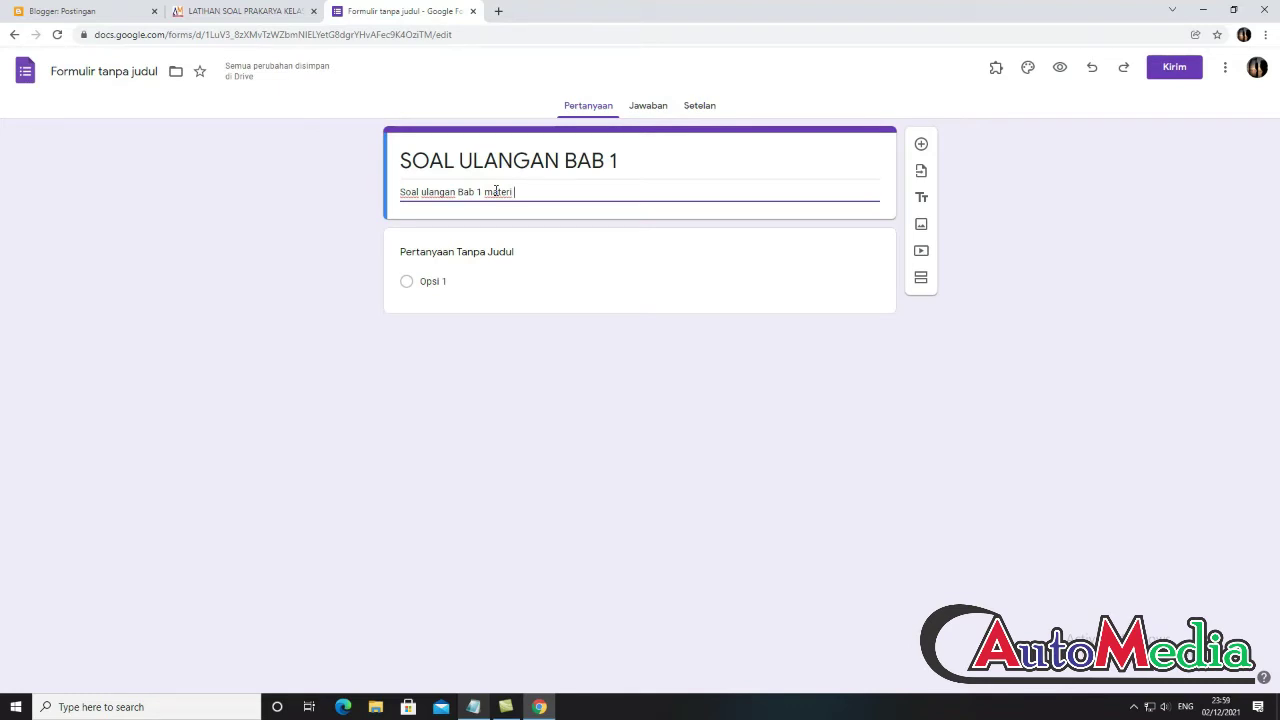
pyautogui.write('Kerajinan Serat')
# - Look at the form's responses page, and turn on "Jadikan ini sebagai kuis" in the form settings
pyautogui.click(647, 112)
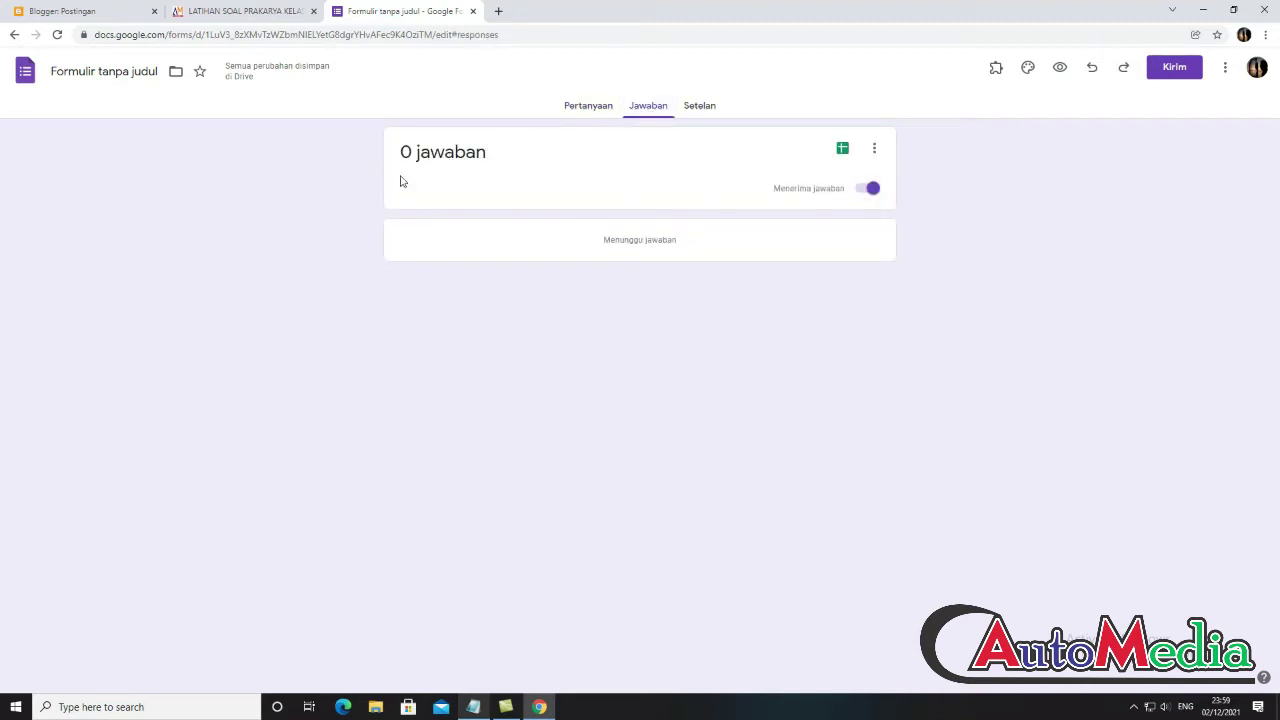
pyautogui.click(697, 110)
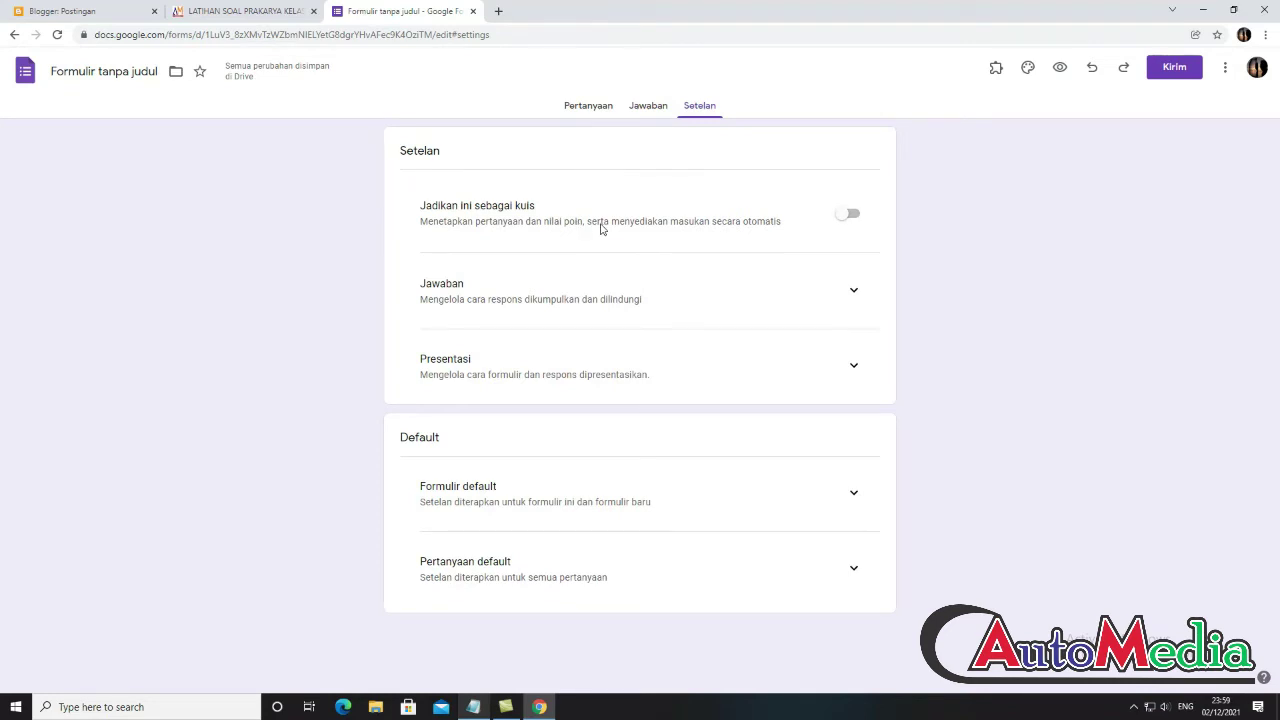
pyautogui.click(848, 215)
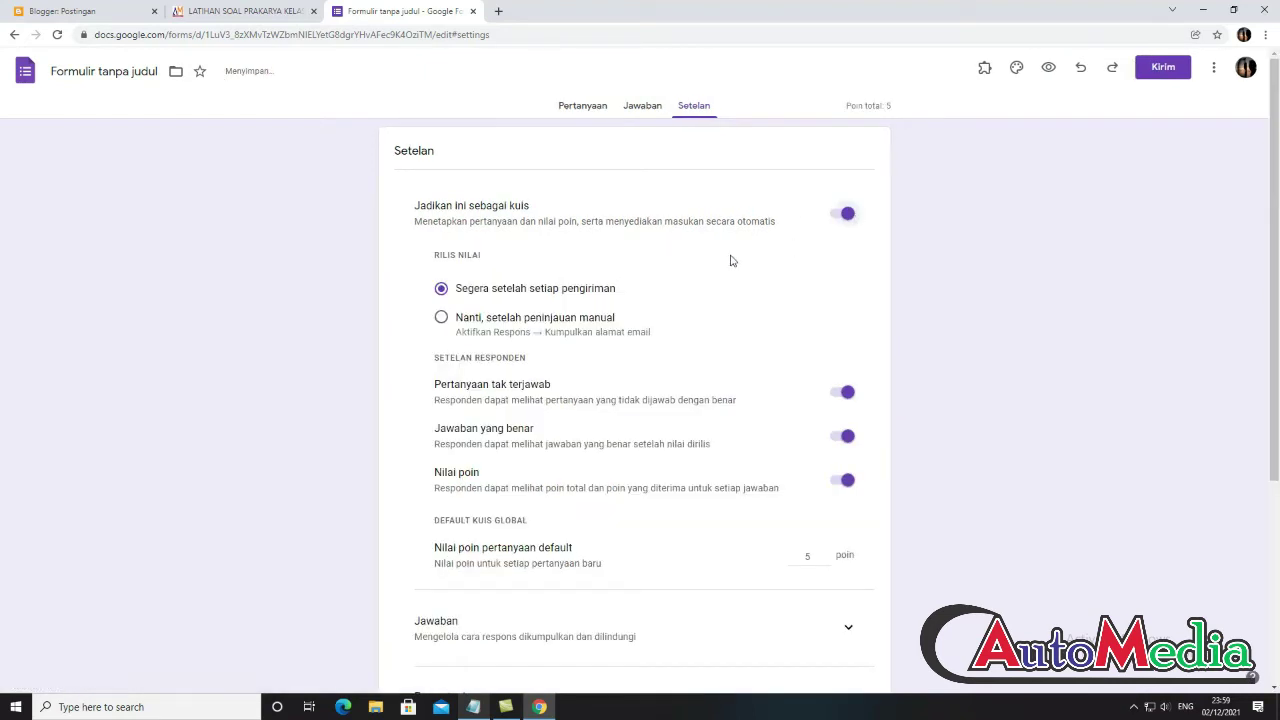
# - Set the quiz's default question value to 20 points and return to the form's questions
pyautogui.scroll(-3, 729, 260)
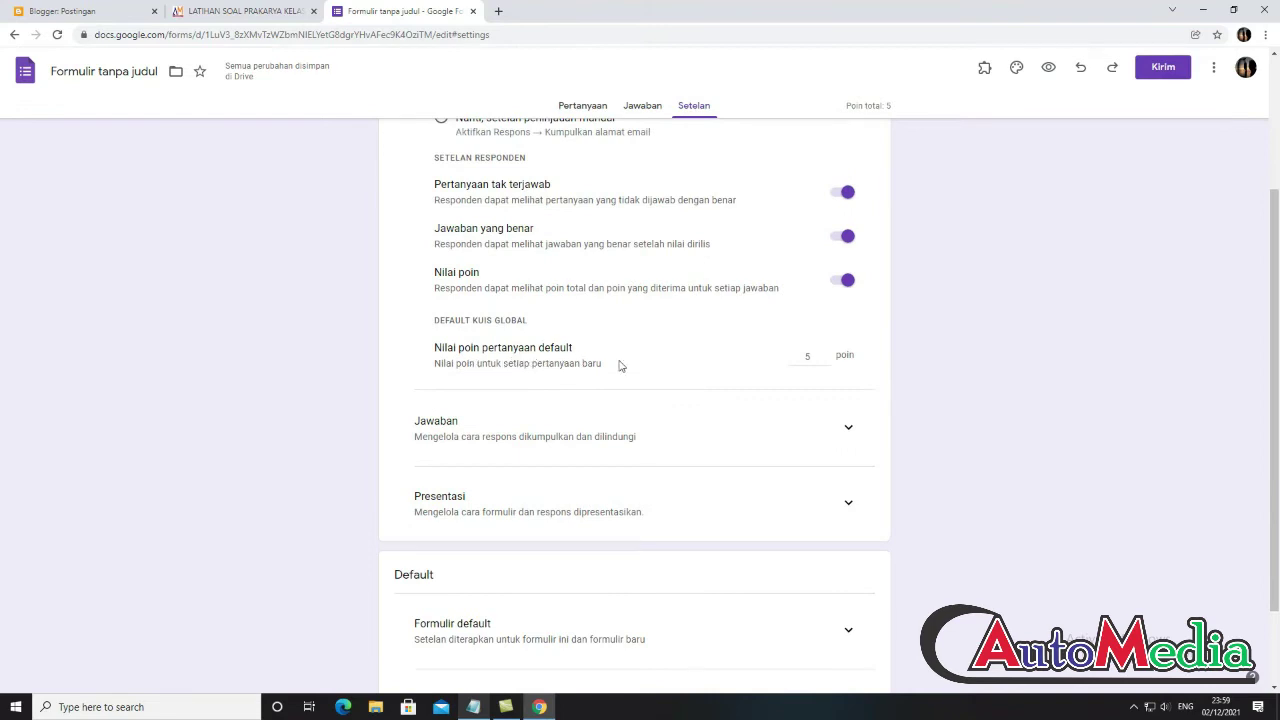
pyautogui.doubleClick(797, 355)
pyautogui.write('20')
pyautogui.click(880, 338)
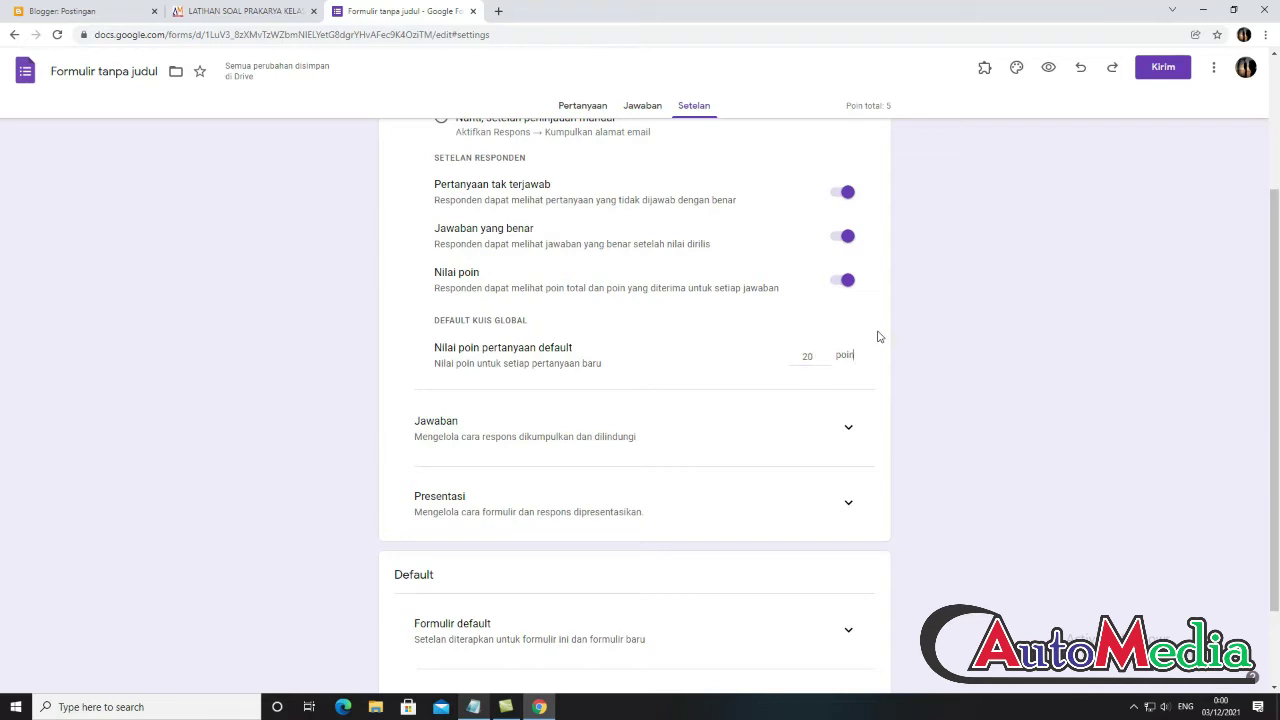
pyautogui.click(585, 106)
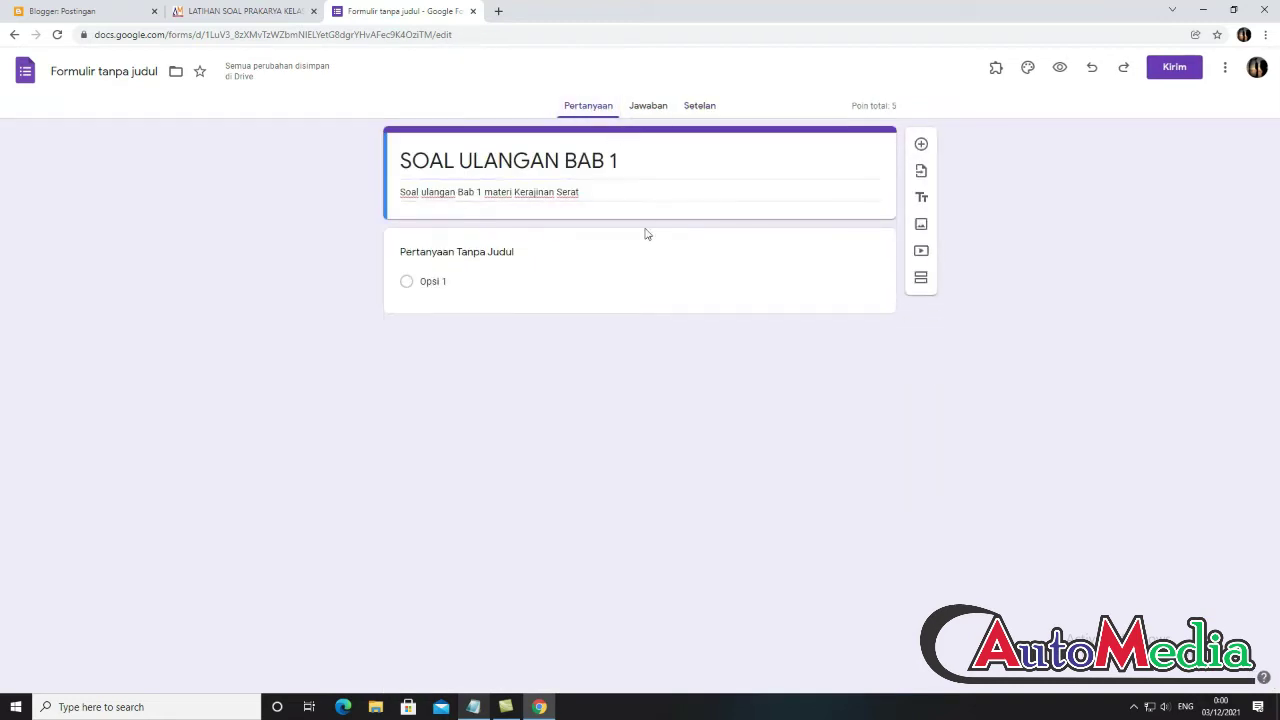
# - Replace the first question's placeholder text with "Jenis Kerajinan Serat Alam adalah"
pyautogui.click(546, 259)
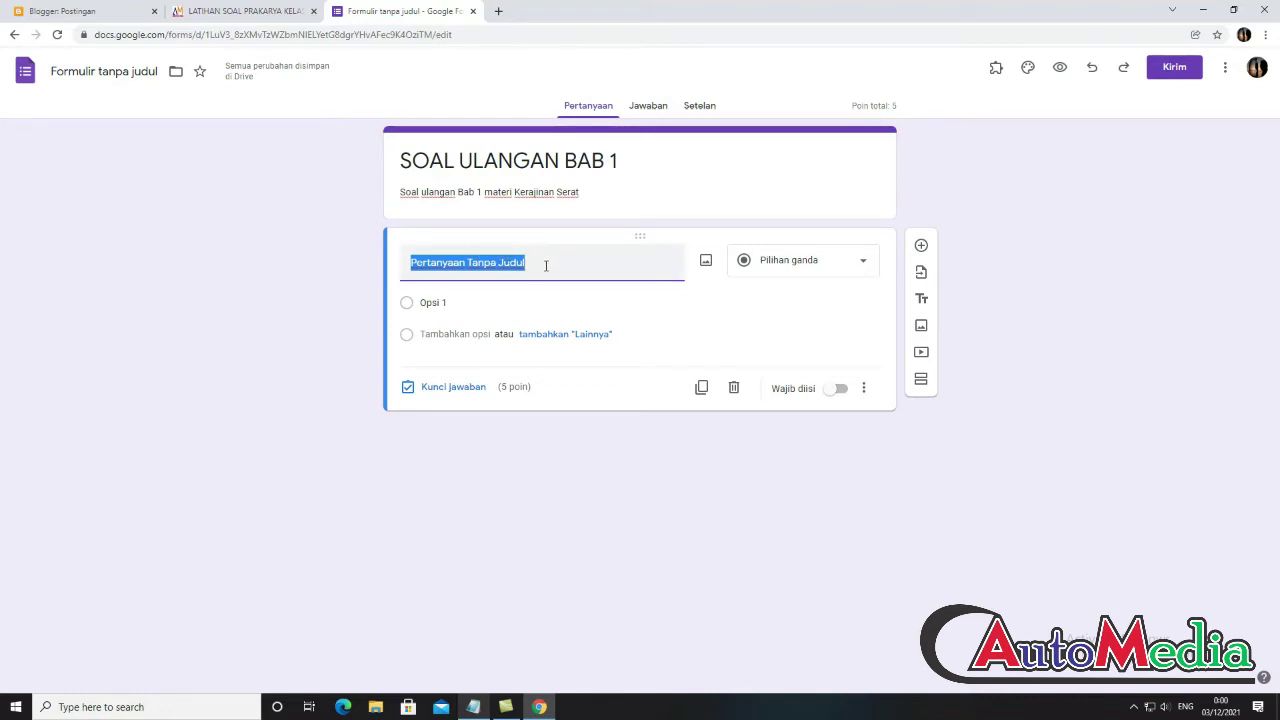
pyautogui.write('Jenis ')
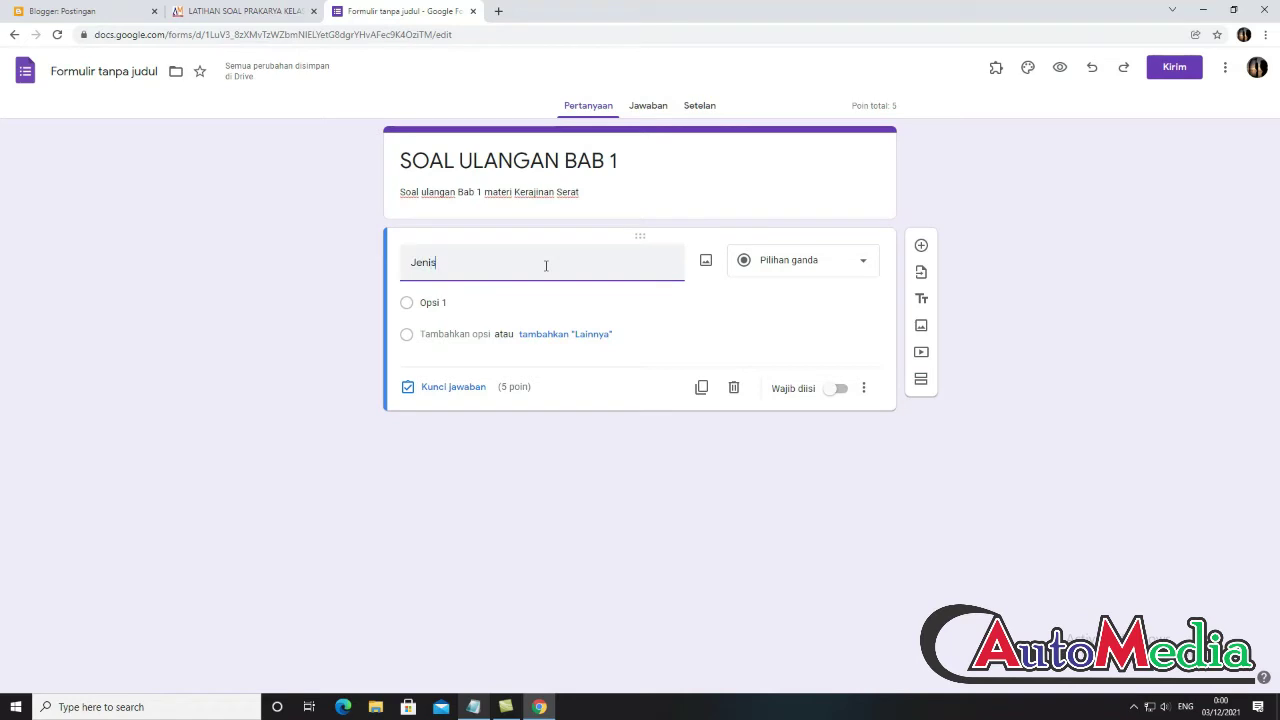
pyautogui.write('Keraj')
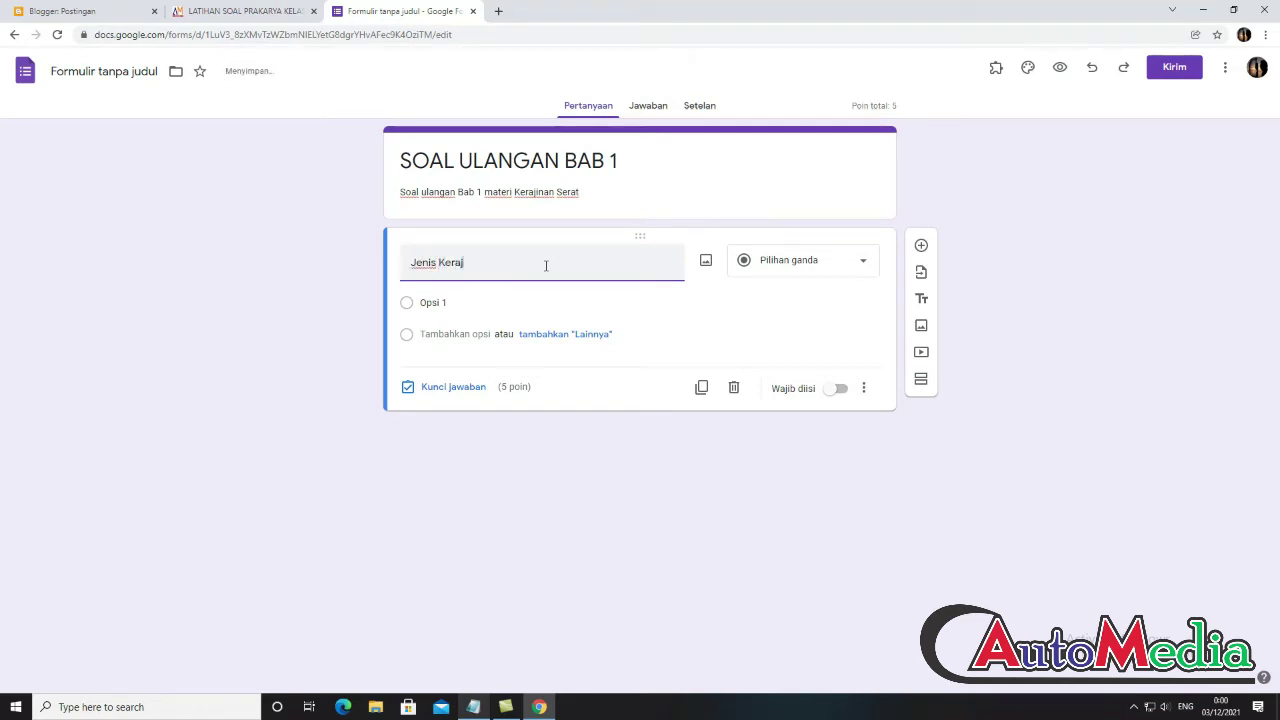
pyautogui.write('inan Ser')
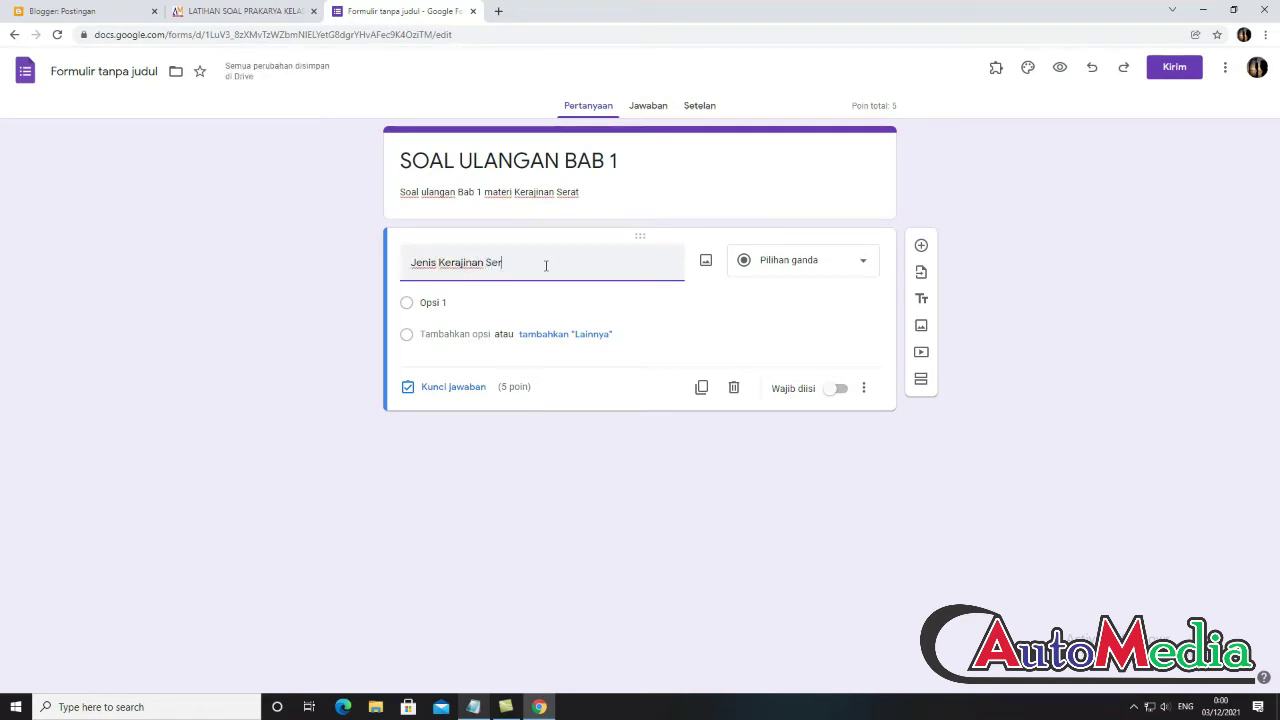
pyautogui.write('at Alam adalah')
# - Fill in four answer options for the question: "Kardus", "Kertas", "Tas" and "Sepatu"
pyautogui.click(440, 302)
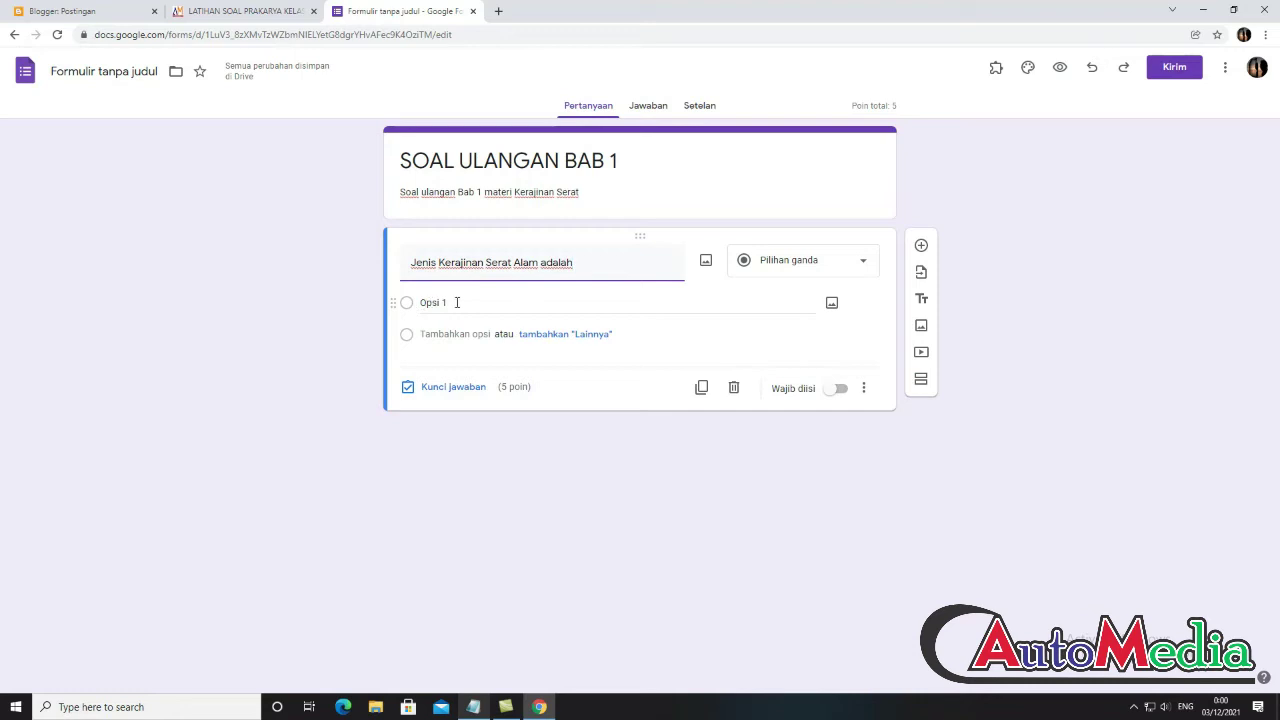
pyautogui.click(466, 301)
pyautogui.write('Kardus')
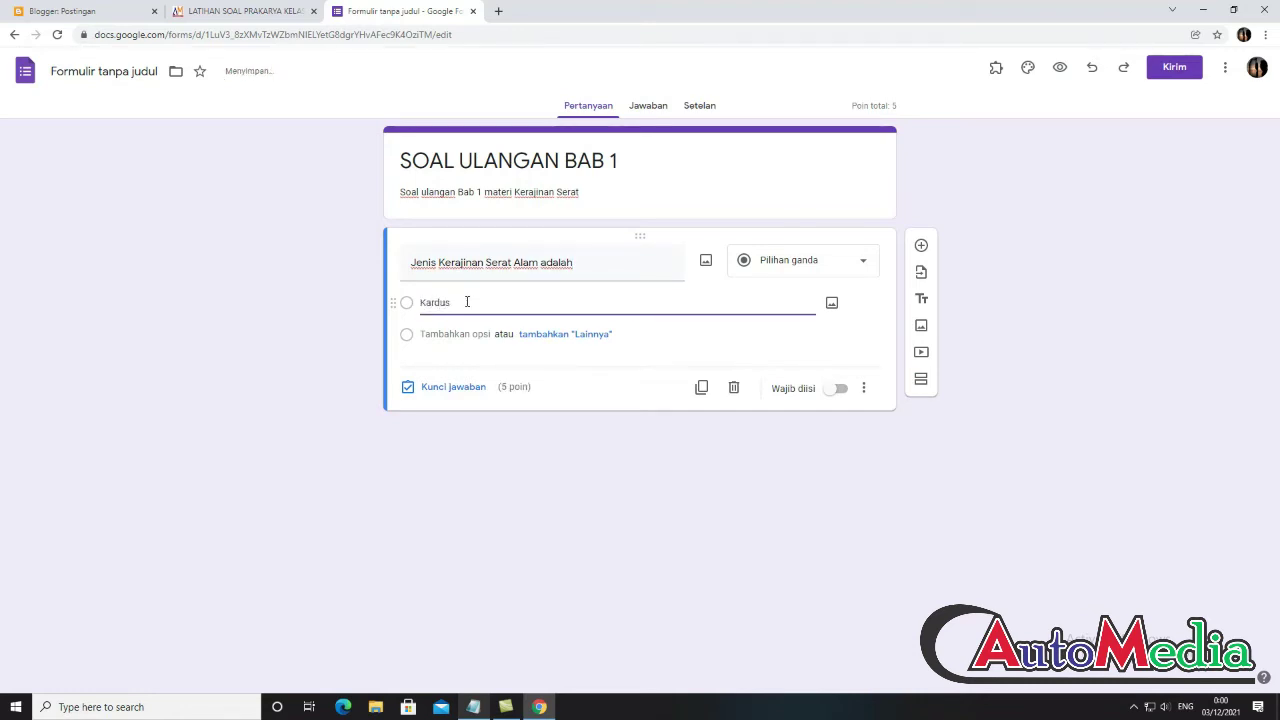
pyautogui.press('Return')
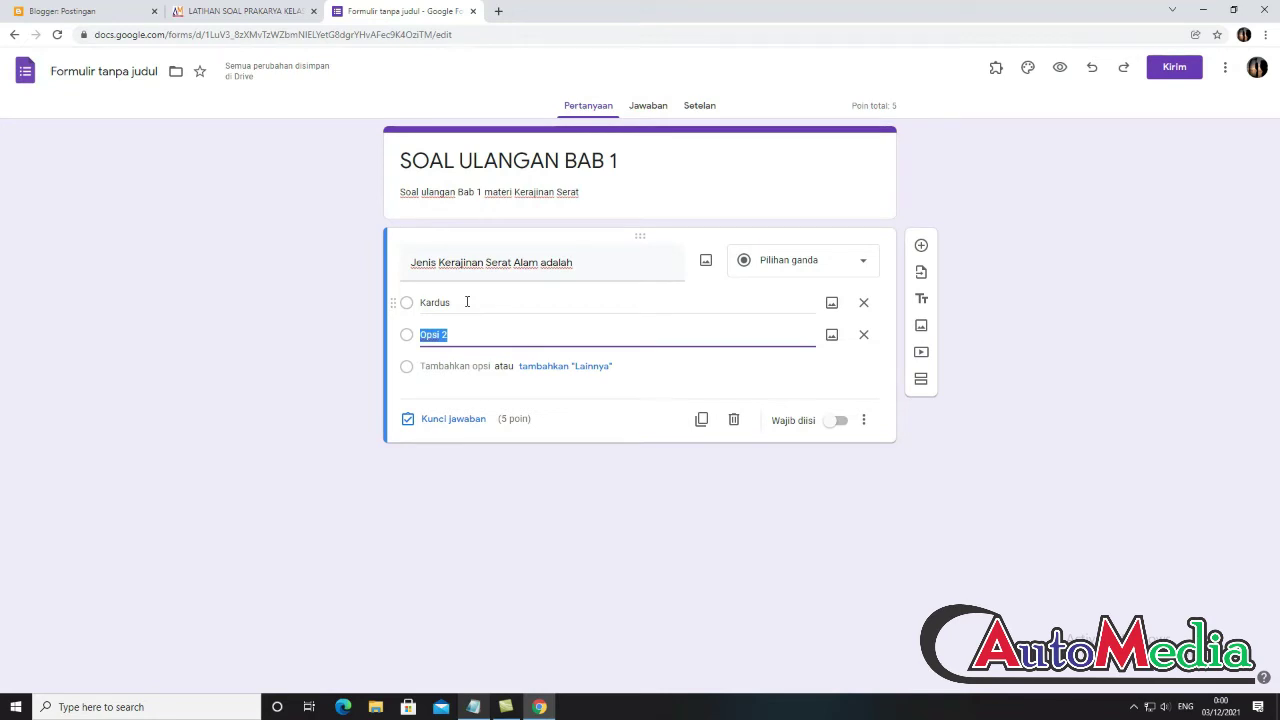
pyautogui.write('k')
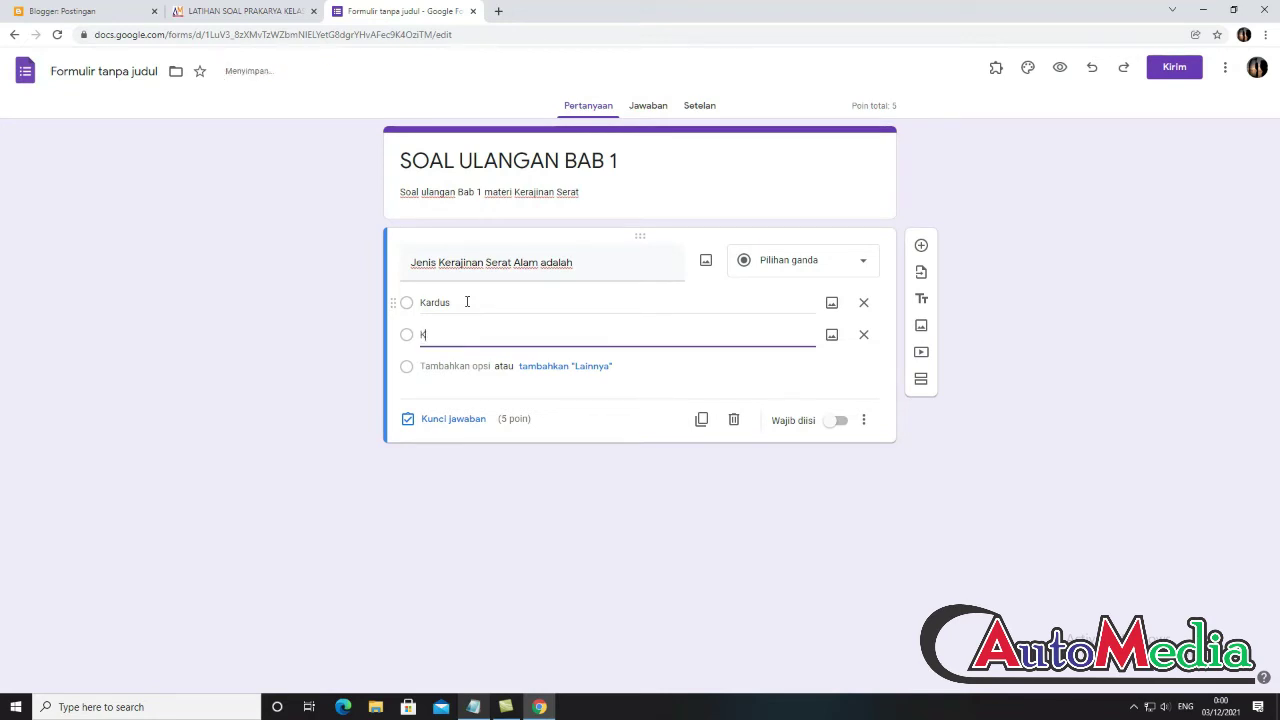
pyautogui.write('ertas')
pyautogui.press('Return')
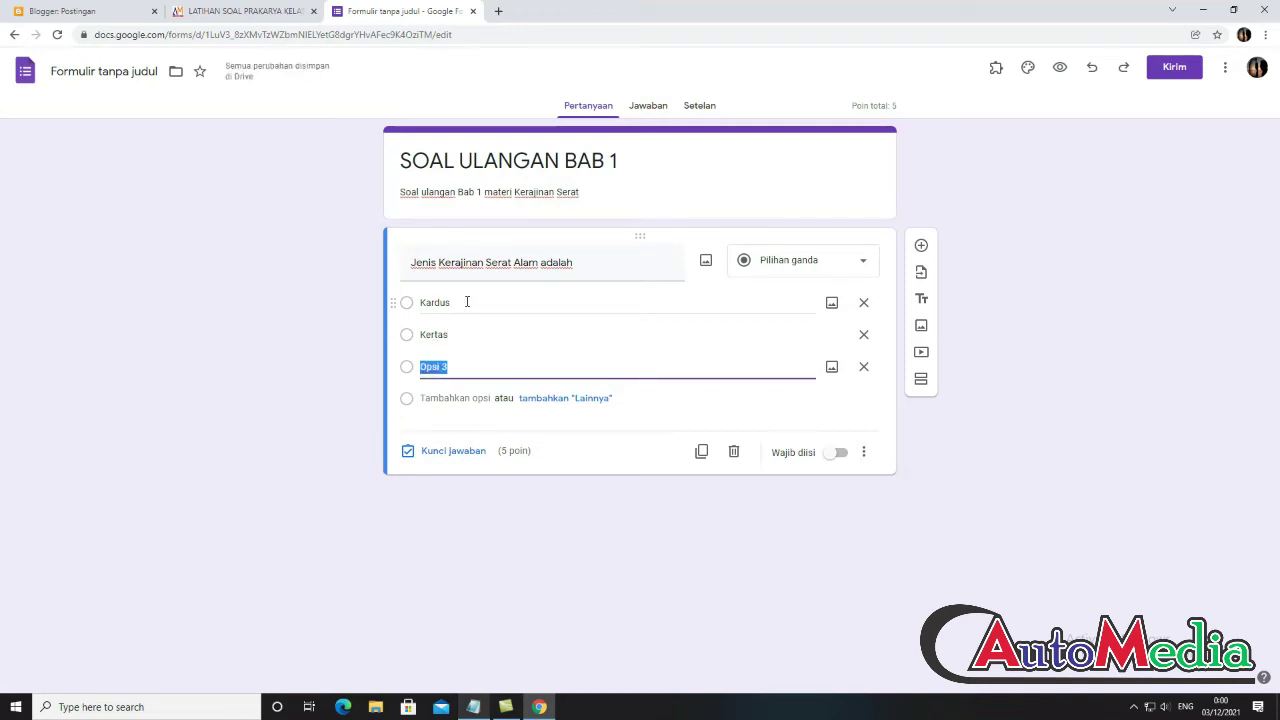
pyautogui.write('Tas')
pyautogui.press('Return')
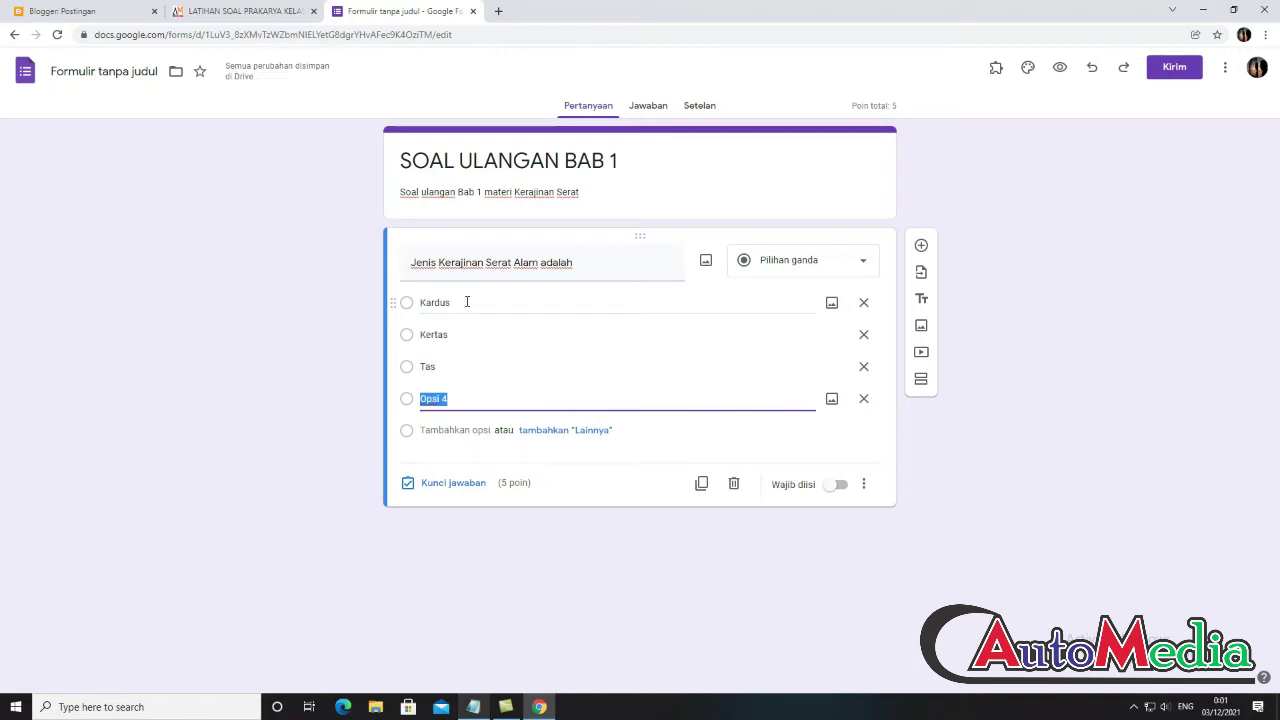
pyautogui.write('S')
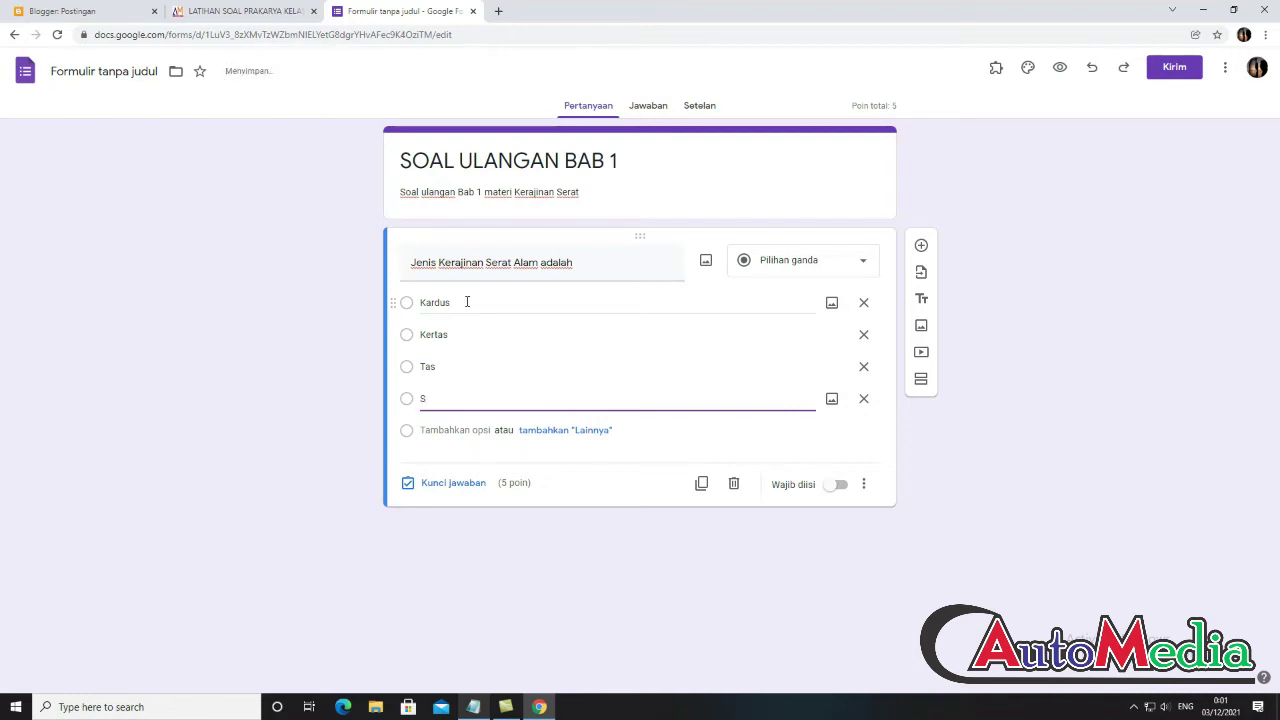
pyautogui.write('epatu')
# - Add the number "1." in front of the question text "Jenis Kerajinan Serat Alam adalah"
pyautogui.tripleClick(412, 263)
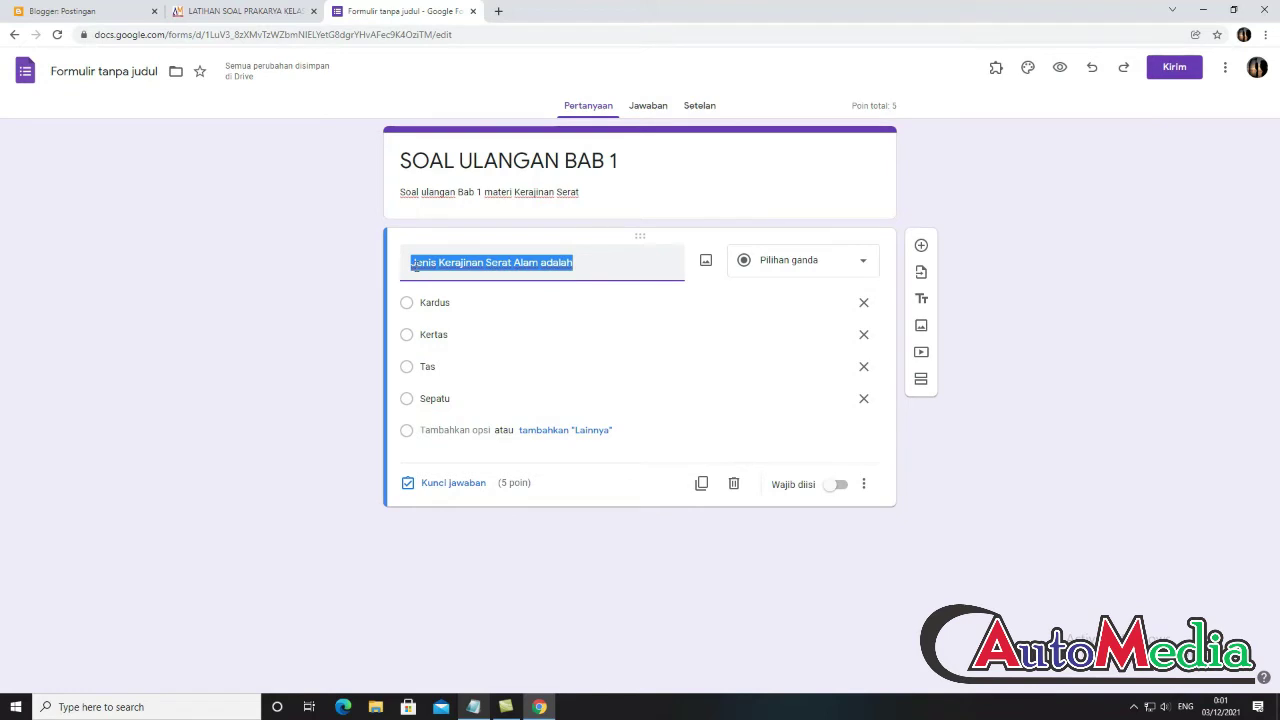
pyautogui.click(413, 263)
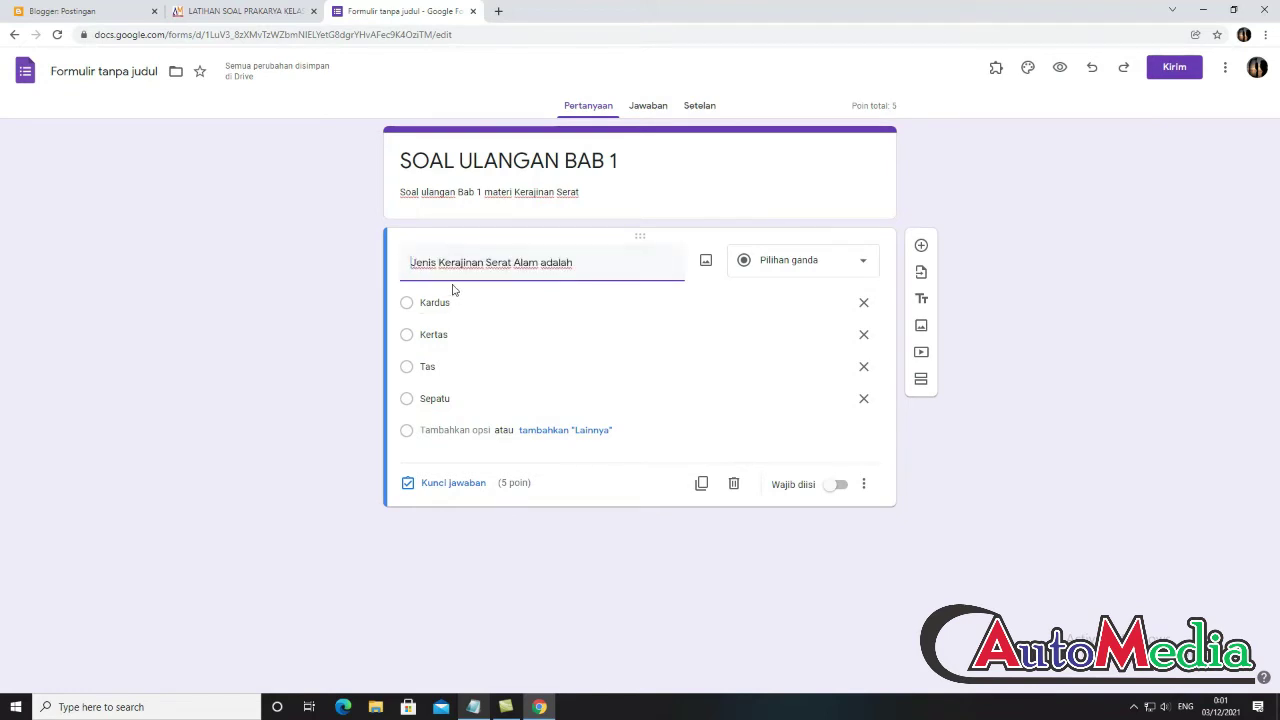
pyautogui.write('1.')
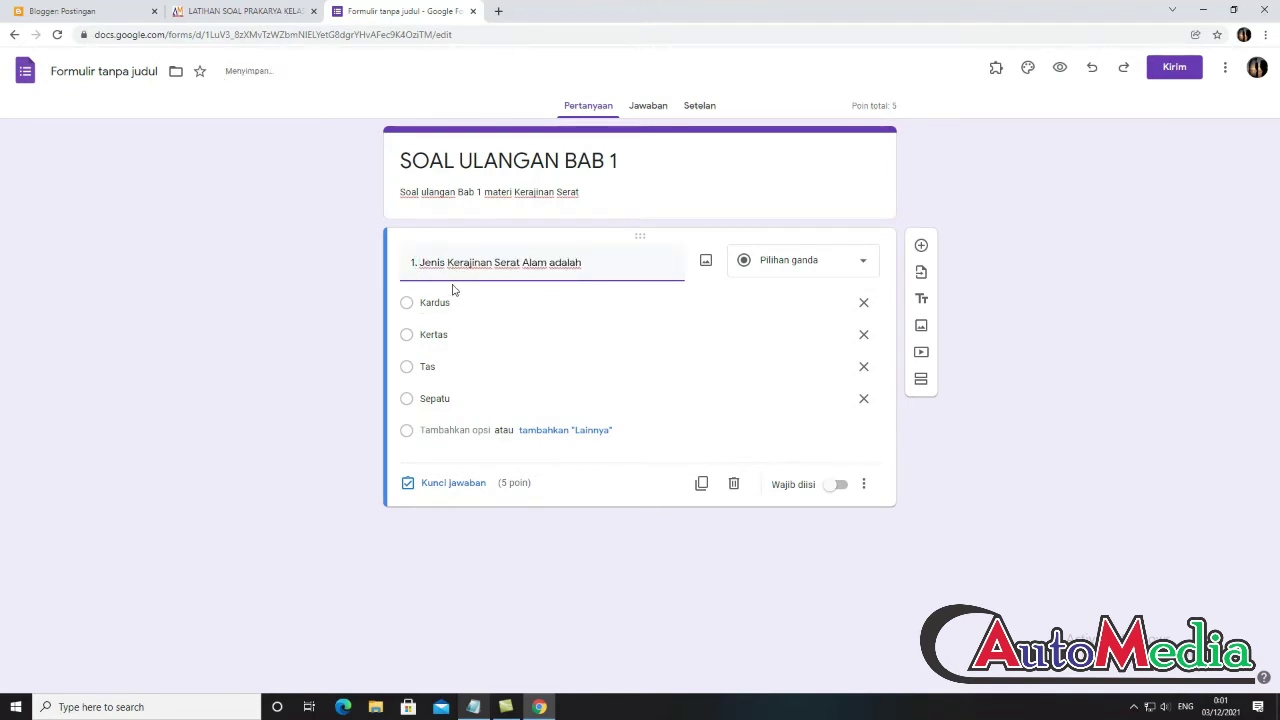
# - Set question 1's answer key to "Sepatu" as the only correct answer, worth 20 points
pyautogui.click(465, 486)
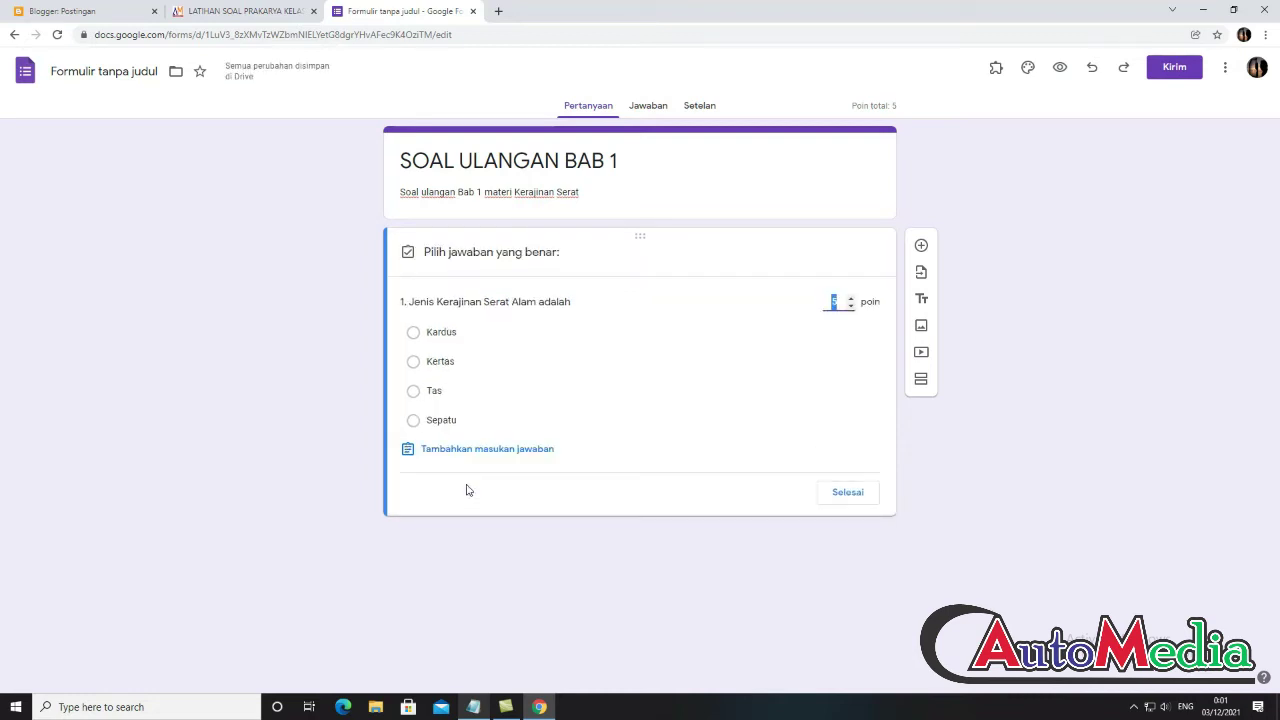
pyautogui.click(815, 331)
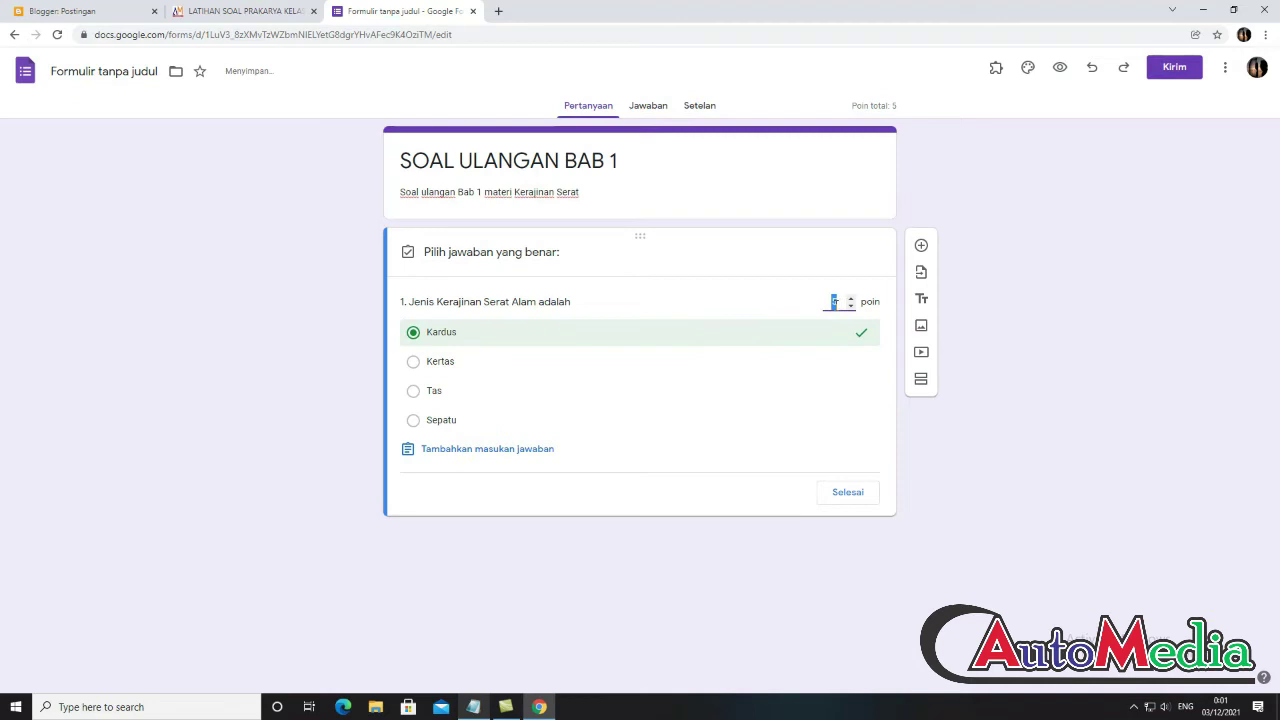
pyautogui.write('20')
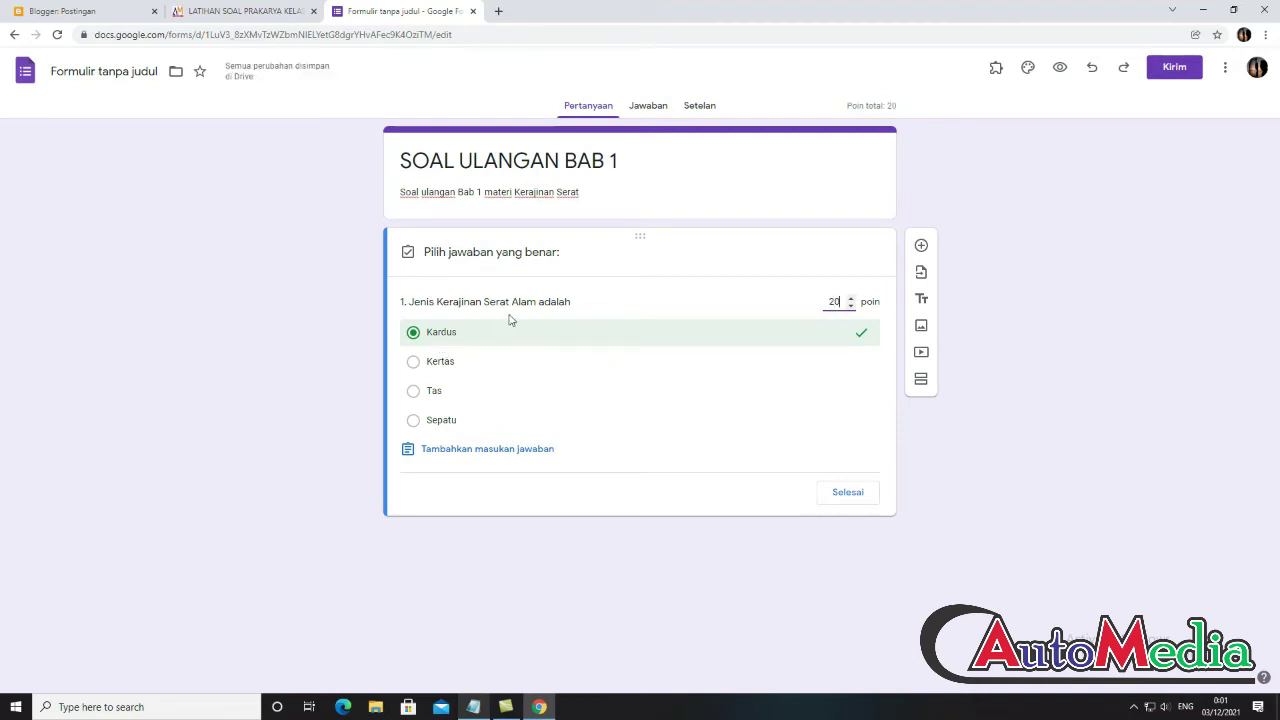
pyautogui.click(418, 422)
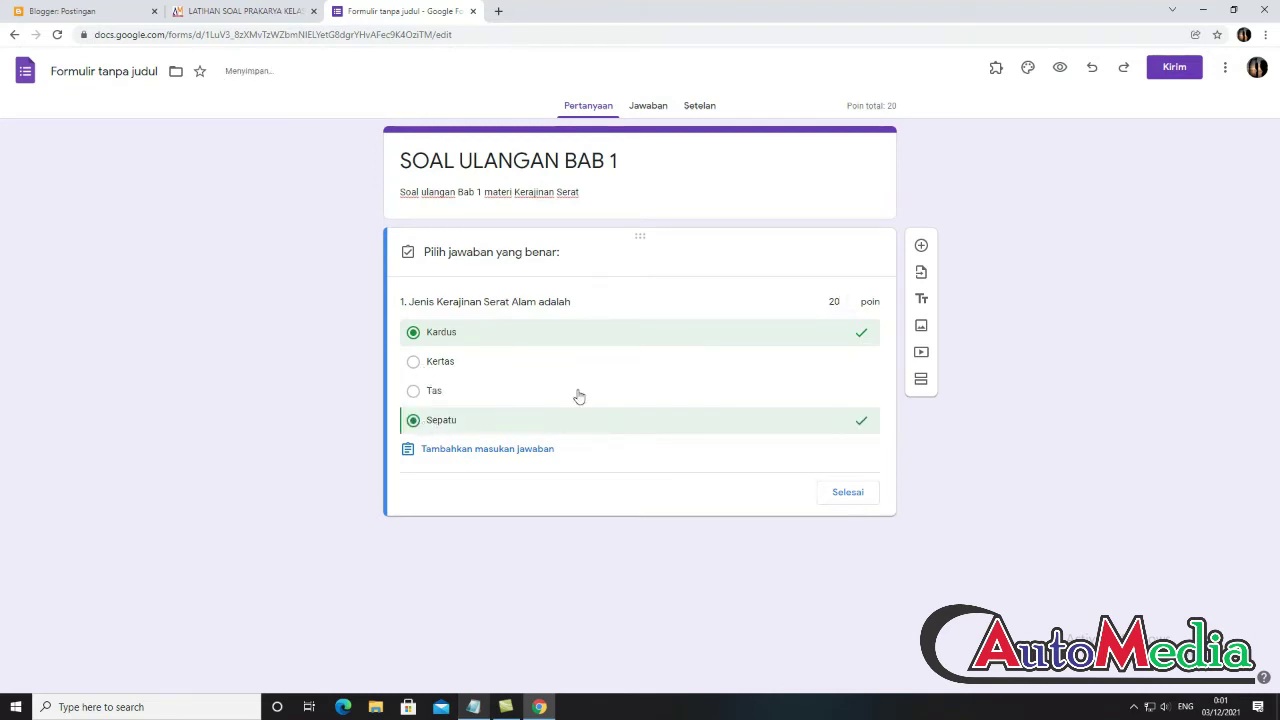
pyautogui.click(428, 338)
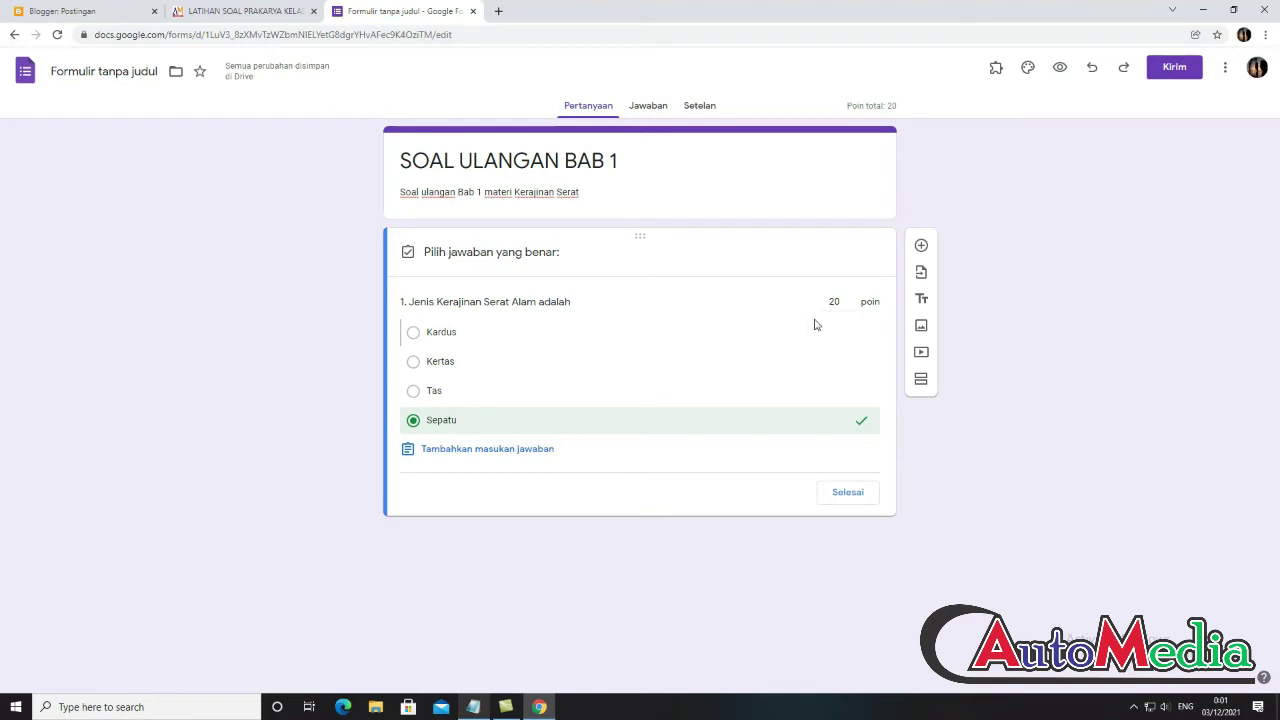
pyautogui.click(847, 492)
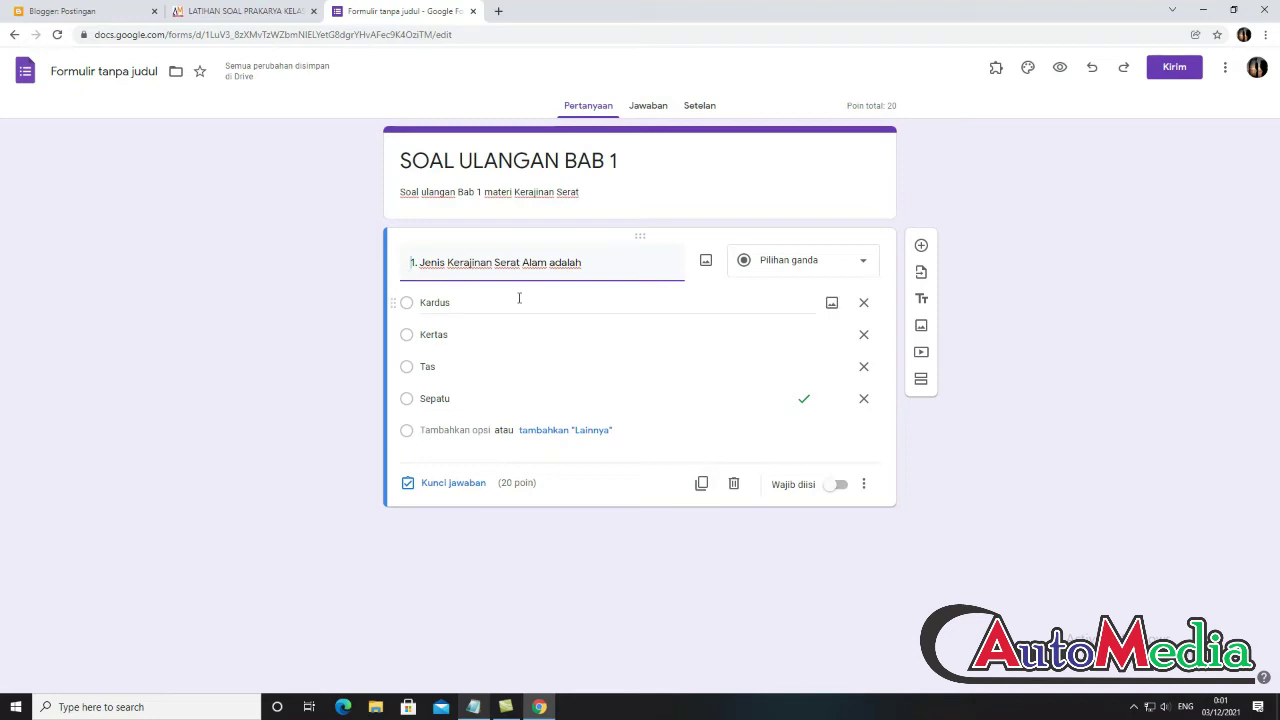
# - Duplicate question 1 and change the number at the start of the copy to 2
pyautogui.click(702, 485)
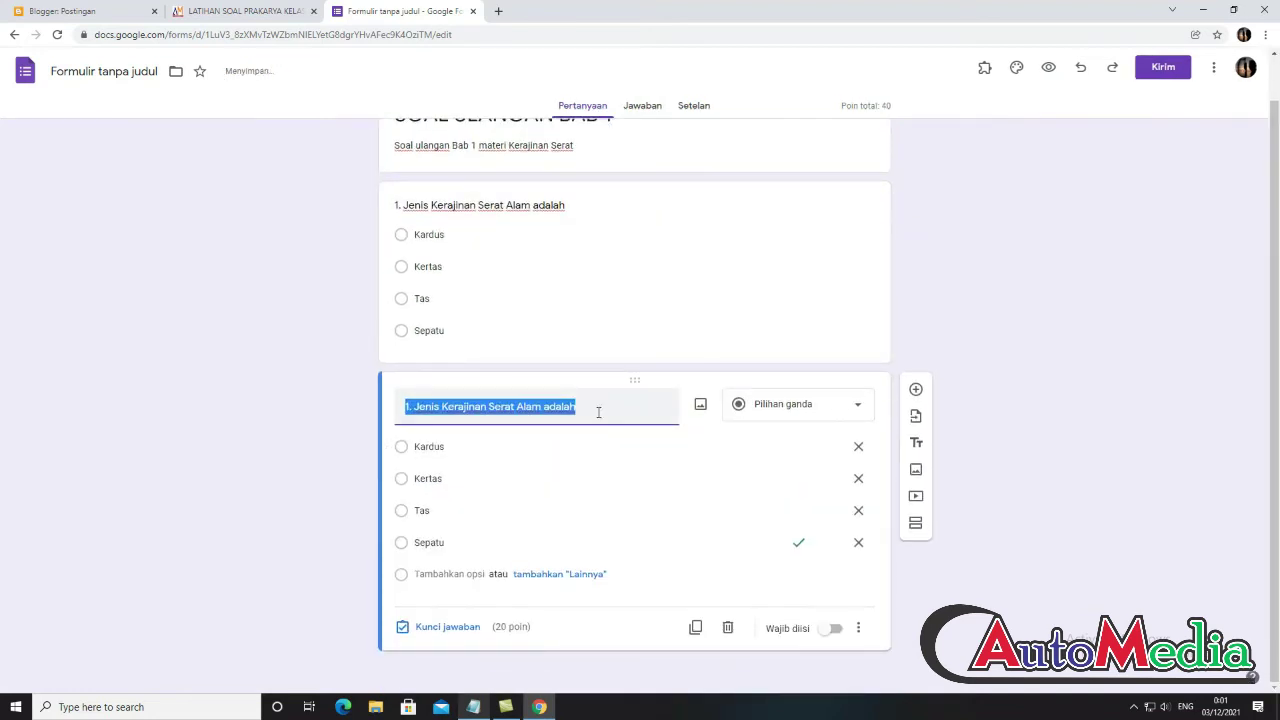
pyautogui.click(598, 411)
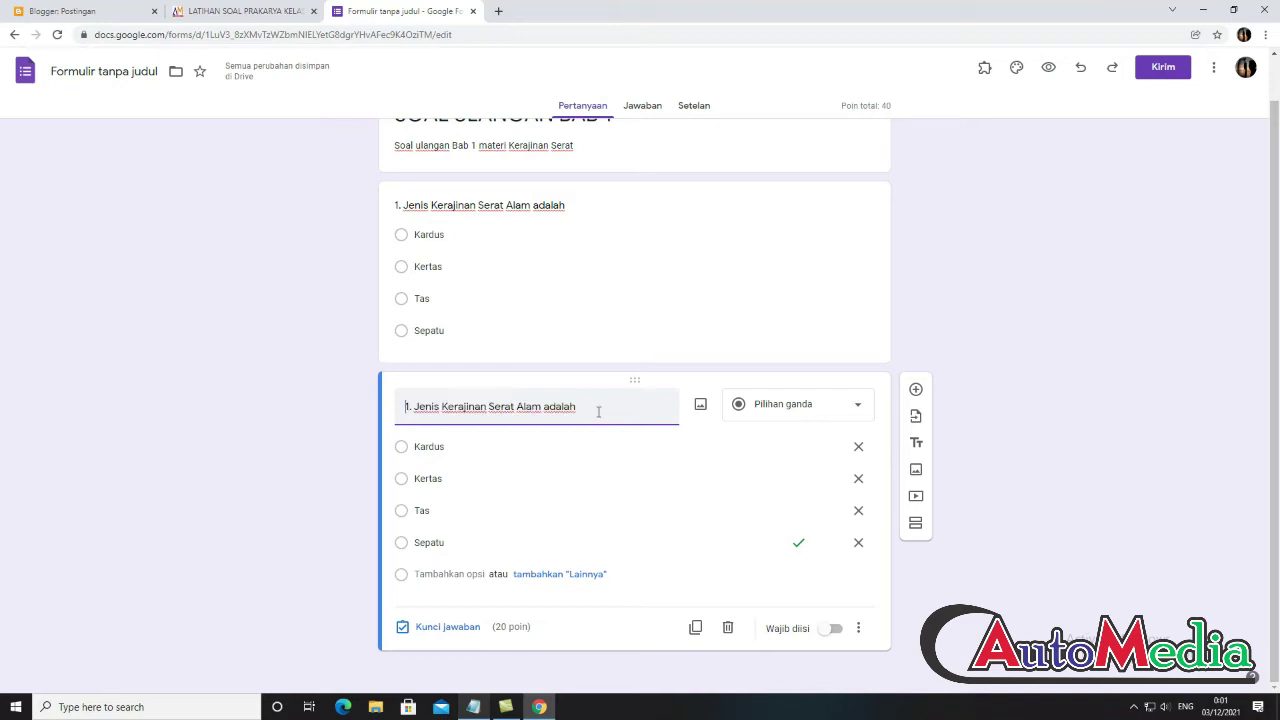
pyautogui.press('Delete')
pyautogui.write('2')
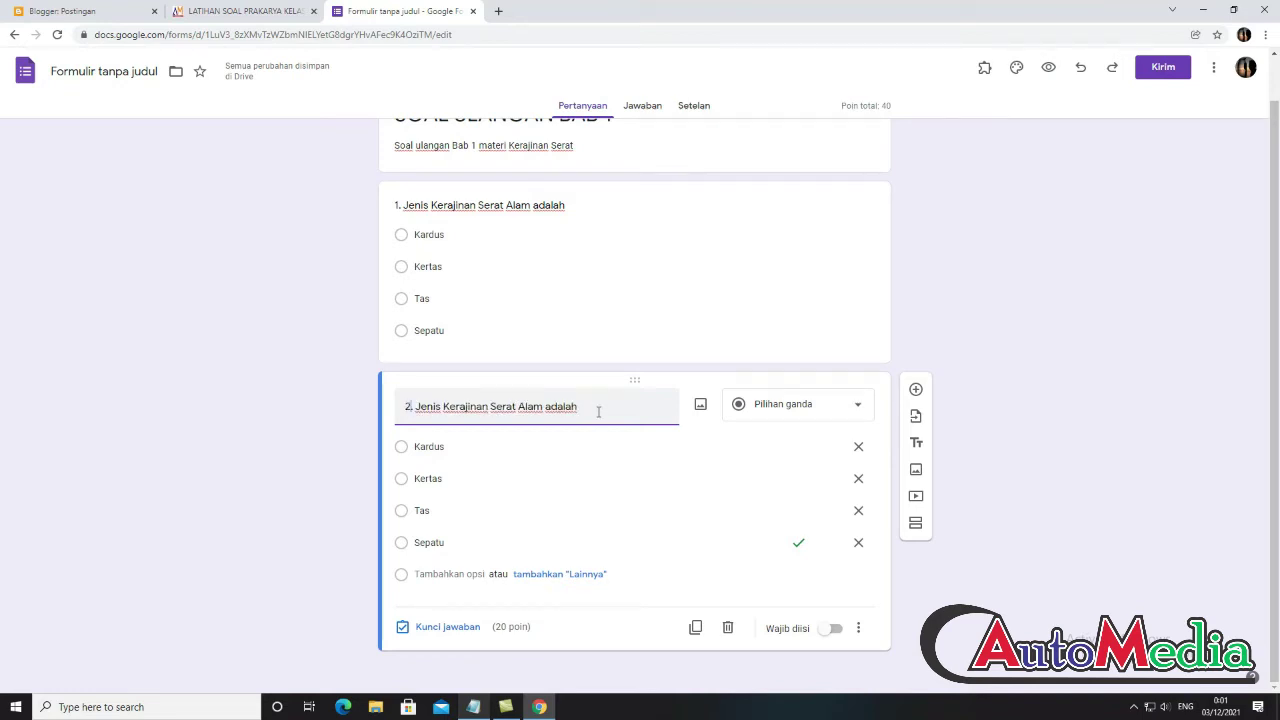
# - Replace the words after "2. Jenis" in the duplicated question with "kerajinan dari bahan buatan"
pyautogui.press('End')
pyautogui.hotkey('shift', 'Left')
pyautogui.hotkey('shift', 'Left')
pyautogui.hotkey('shift', 'Left')
pyautogui.hotkey('shift', 'Left')
pyautogui.hotkey('shift', 'Left')
pyautogui.hotkey('shift', 'Left')
pyautogui.hotkey('shift', 'Left')
pyautogui.hotkey('shift', 'Left')
pyautogui.hotkey('shift', 'Left')
pyautogui.hotkey('shift', 'Left')
pyautogui.hotkey('shift', 'Left')
pyautogui.hotkey('shift', 'Left')
pyautogui.hotkey('shift', 'Left')
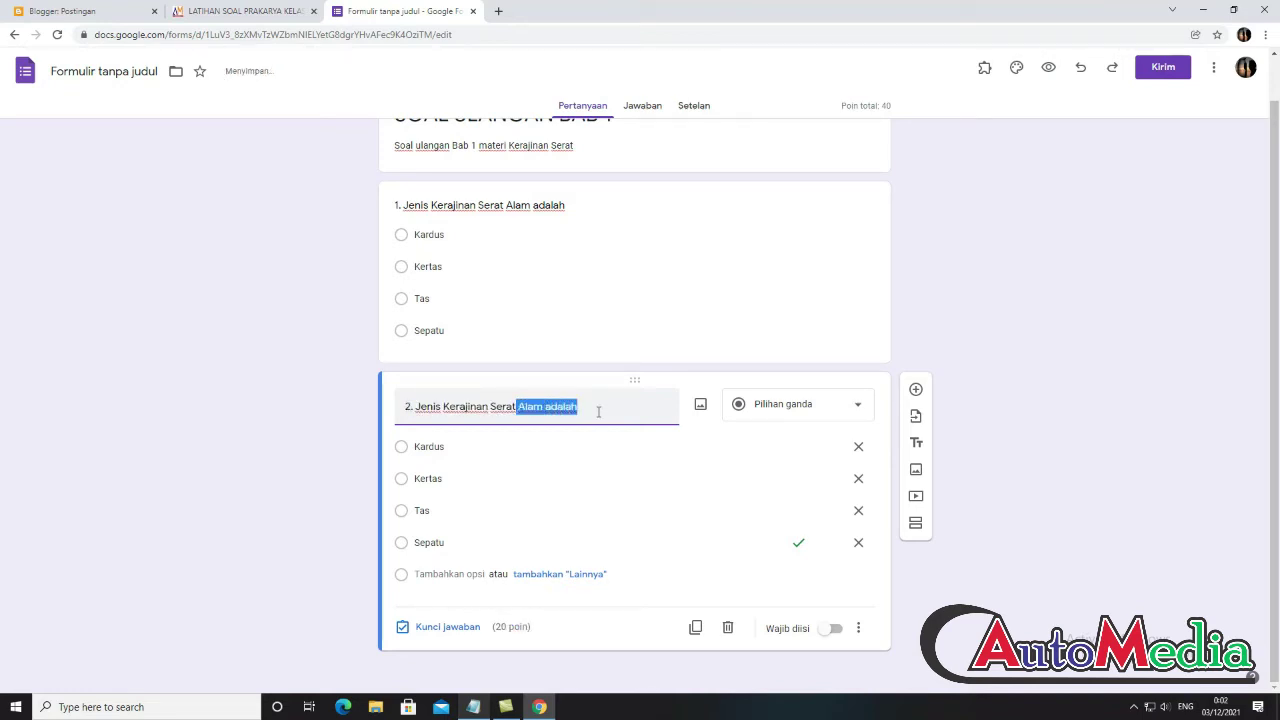
pyautogui.hotkey('shift', 'Left')
pyautogui.hotkey('shift', 'Left')
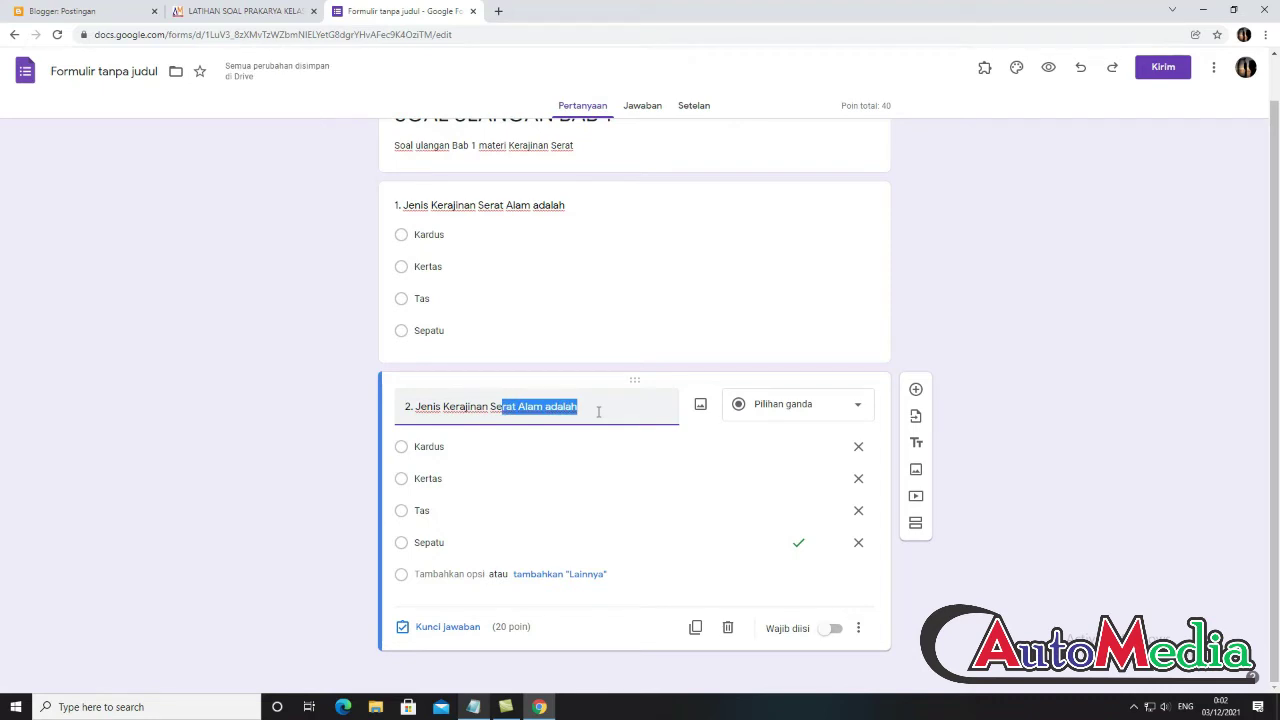
pyautogui.press('Right')
pyautogui.hotkey('shift', 'Left')
pyautogui.hotkey('shift', 'Left')
pyautogui.hotkey('shift', 'Left')
pyautogui.hotkey('shift', 'Left')
pyautogui.hotkey('shift', 'Left')
pyautogui.hotkey('shift', 'Left')
pyautogui.hotkey('shift', 'Left')
pyautogui.hotkey('shift', 'Left')
pyautogui.hotkey('shift', 'Left')
pyautogui.hotkey('shift', 'Left')
pyautogui.hotkey('shift', 'Left')
pyautogui.hotkey('shift', 'Left')
pyautogui.hotkey('shift', 'Left')
pyautogui.hotkey('shift', 'Left')
pyautogui.hotkey('shift', 'Left')
pyautogui.hotkey('shift', 'Left')
pyautogui.hotkey('shift', 'Left')
pyautogui.hotkey('shift', 'Left')
pyautogui.hotkey('shift', 'Left')
pyautogui.hotkey('shift', 'Left')
pyautogui.hotkey('shift', 'Left')
pyautogui.hotkey('shift', 'Left')
pyautogui.hotkey('shift', 'Left')
pyautogui.hotkey('shift', 'Left')
pyautogui.hotkey('shift', 'Left')
pyautogui.hotkey('shift', 'Left')
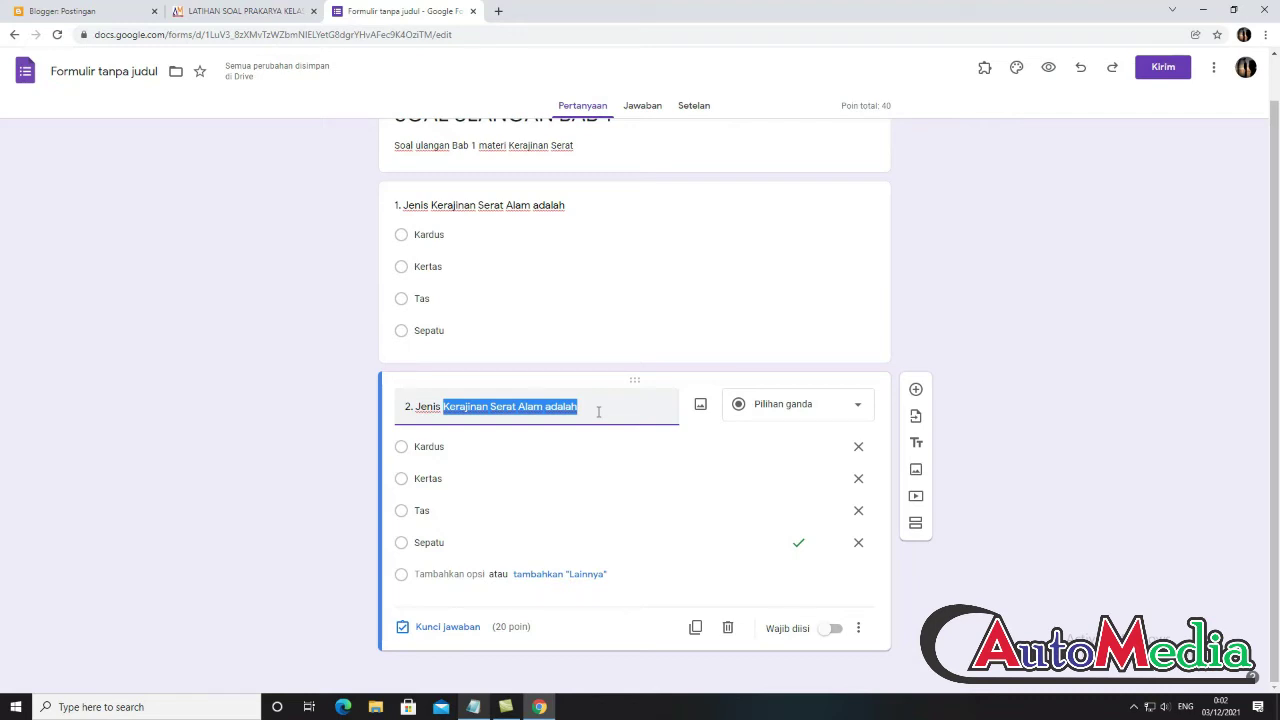
pyautogui.write('keraj')
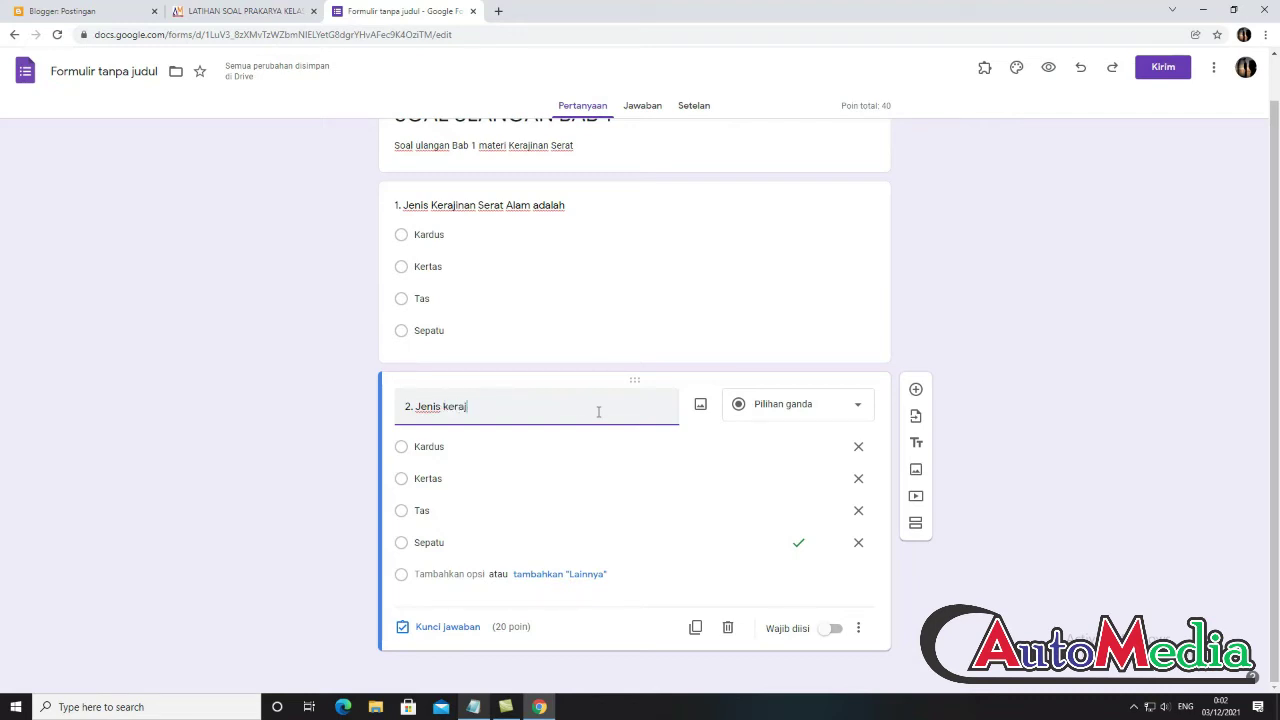
pyautogui.write('ina')
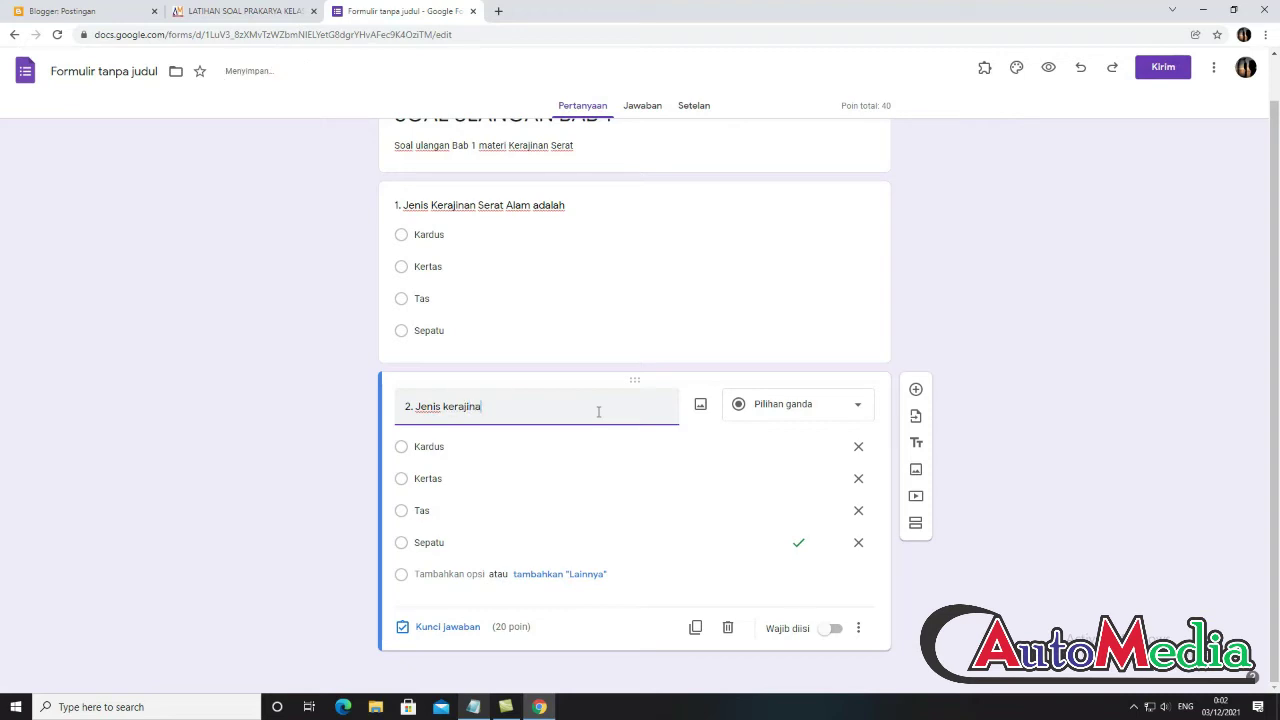
pyautogui.write('n dari bahan buatan')
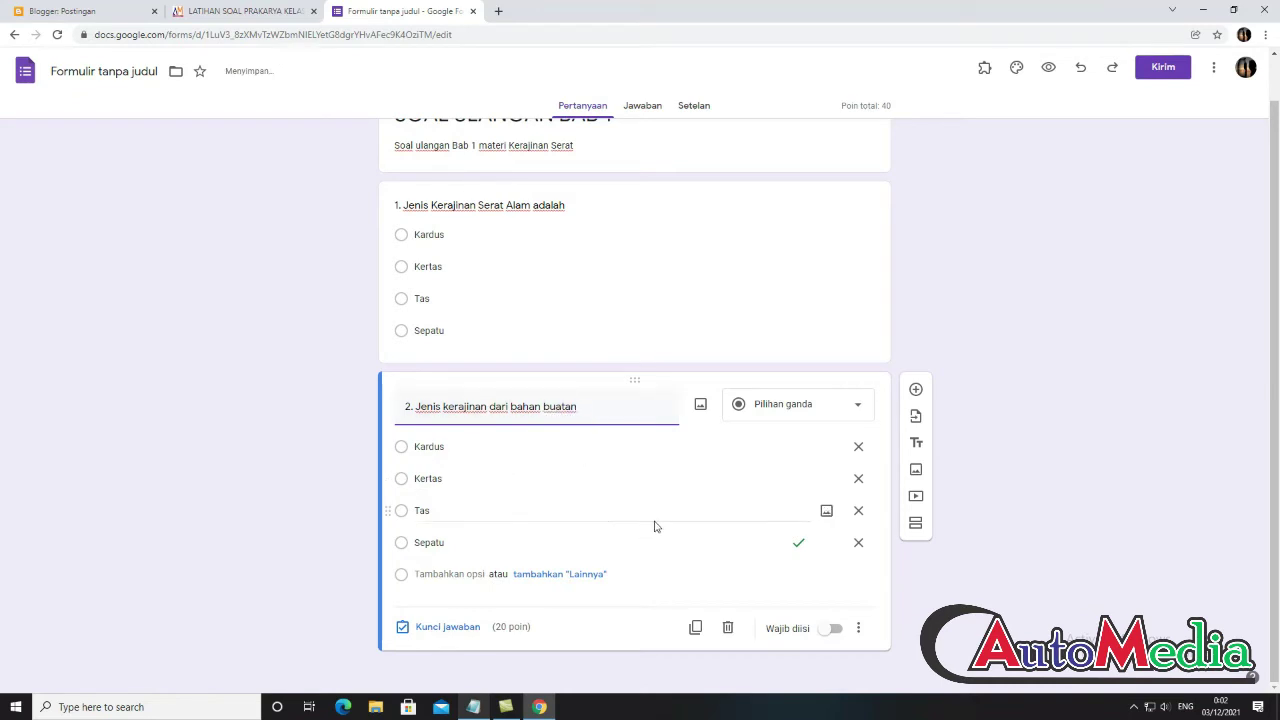
# - Make "Kardus" the only correct answer in question 2's answer key, and turn on "Wajib diisi" for the question
pyautogui.click(452, 626)
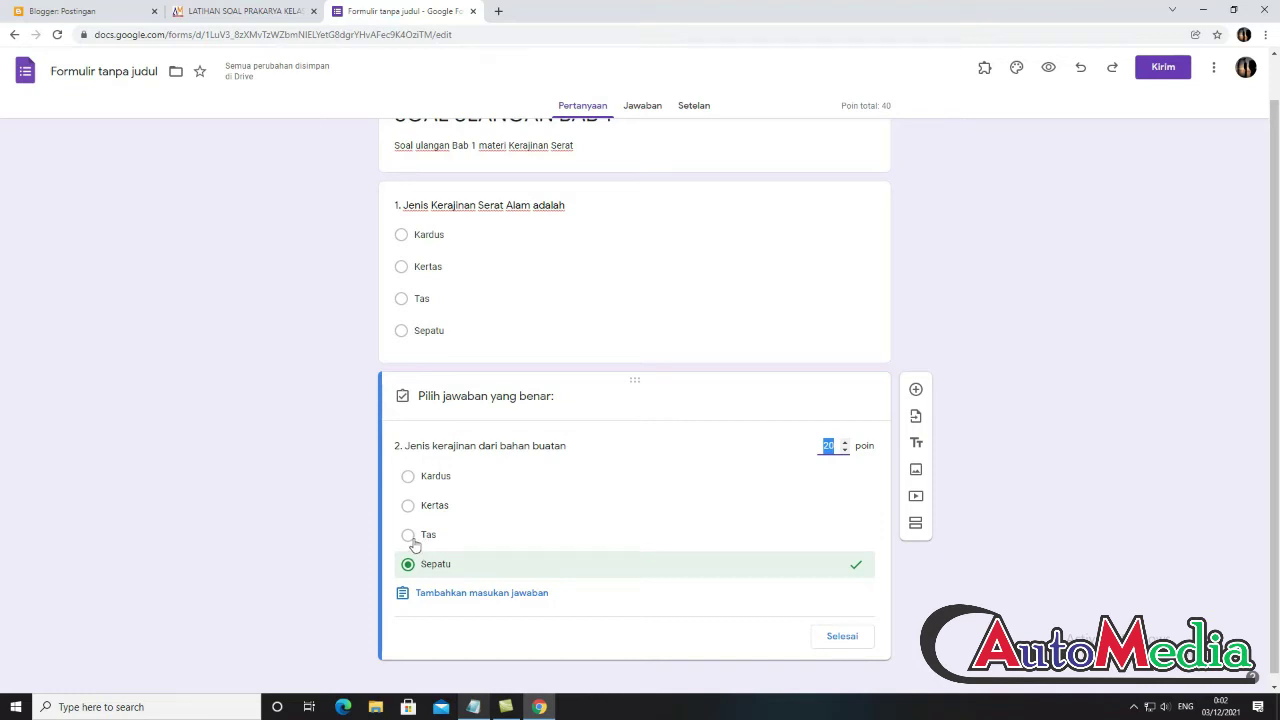
pyautogui.click(409, 478)
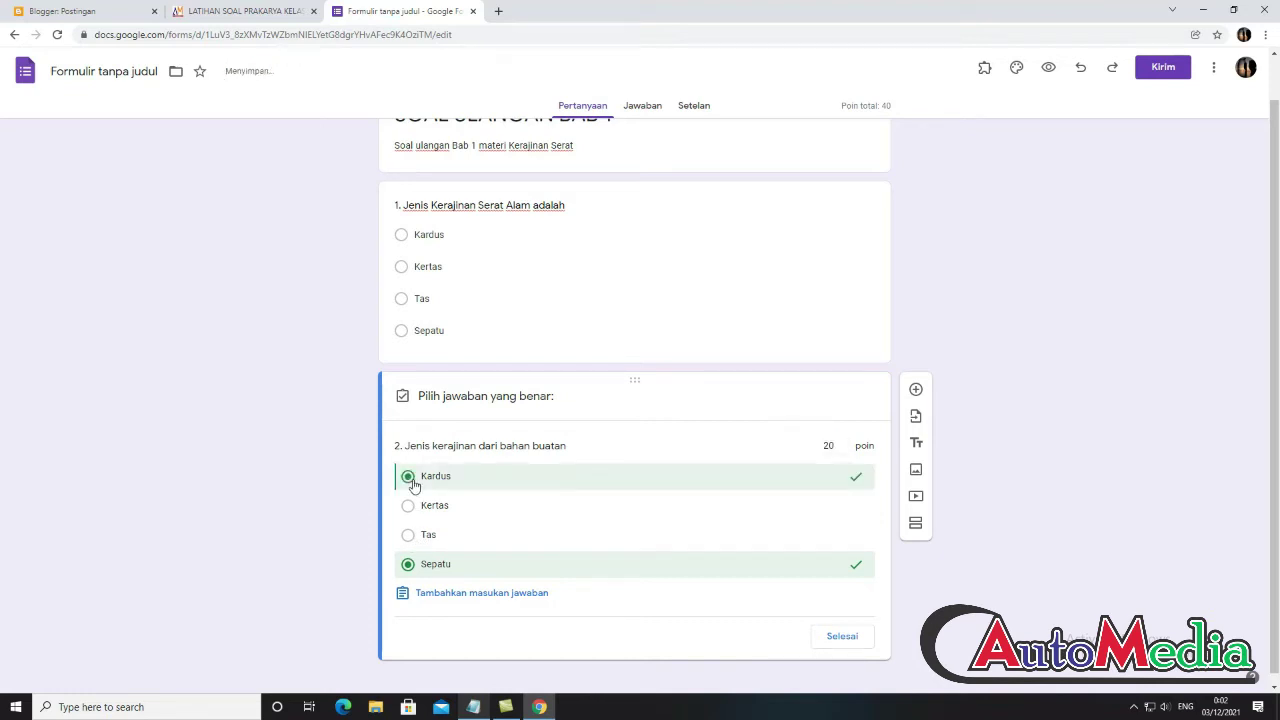
pyautogui.click(412, 565)
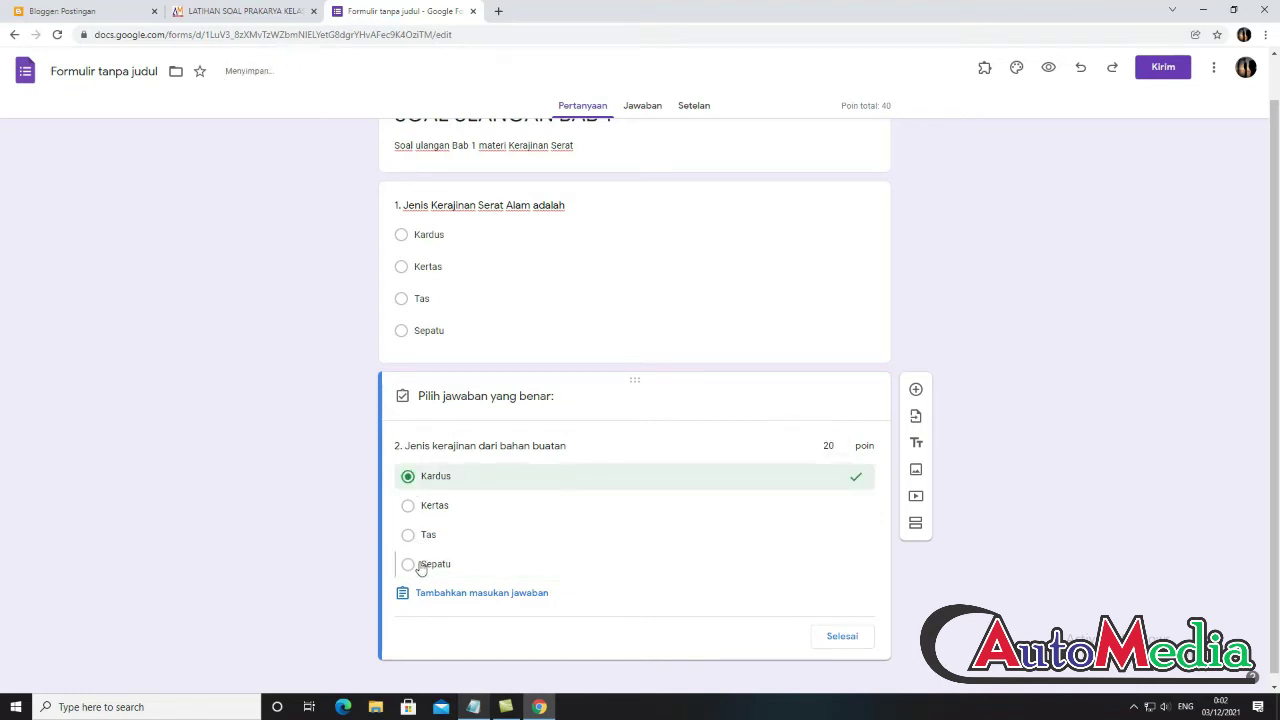
pyautogui.click(833, 637)
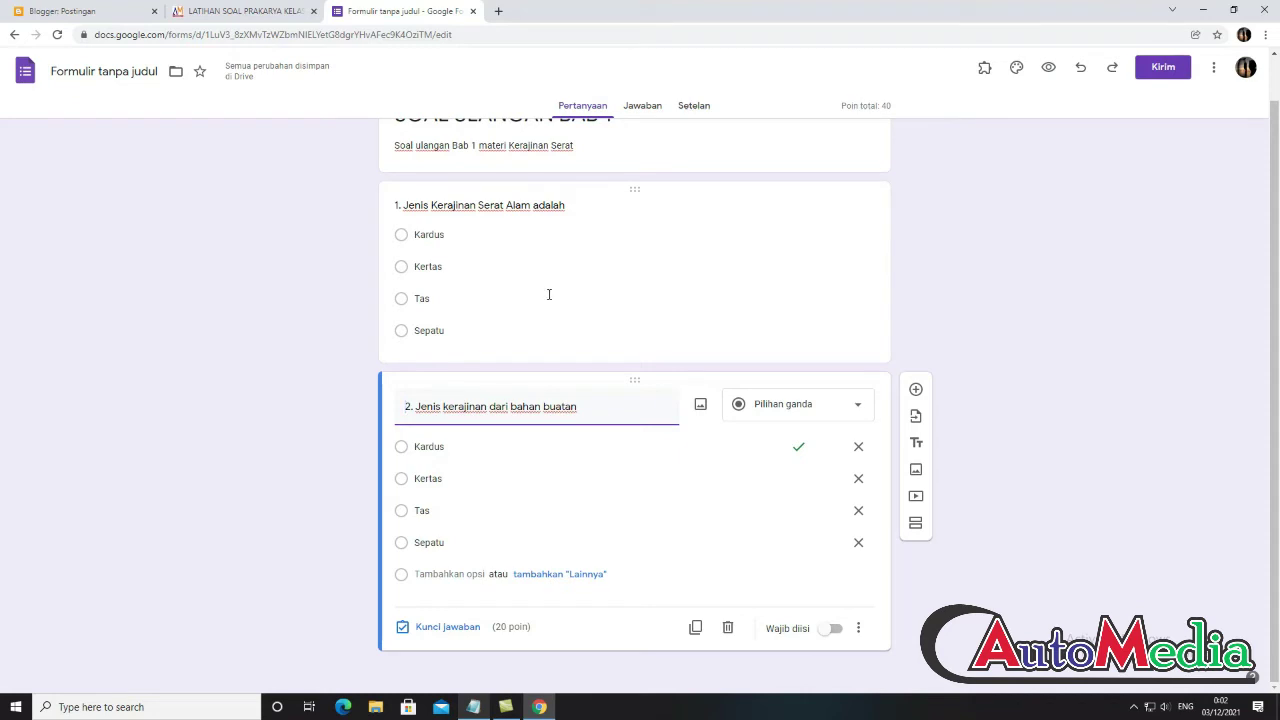
pyautogui.click(830, 630)
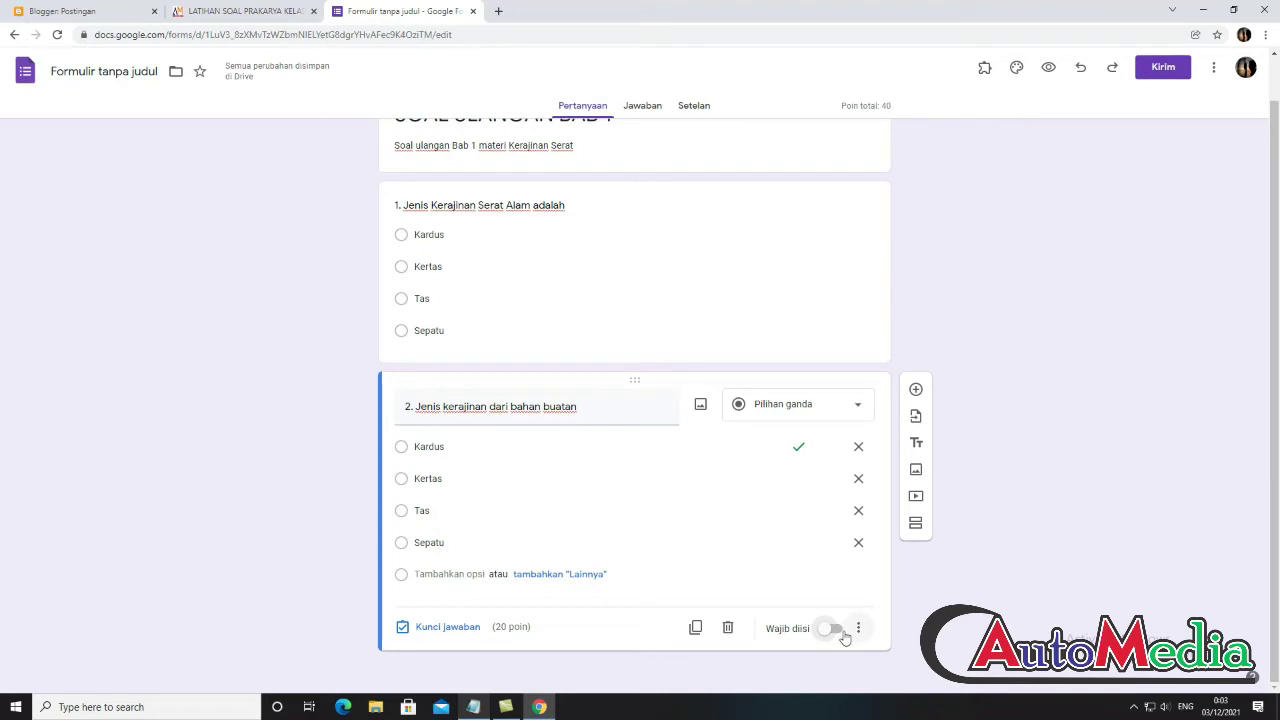
pyautogui.click(840, 632)
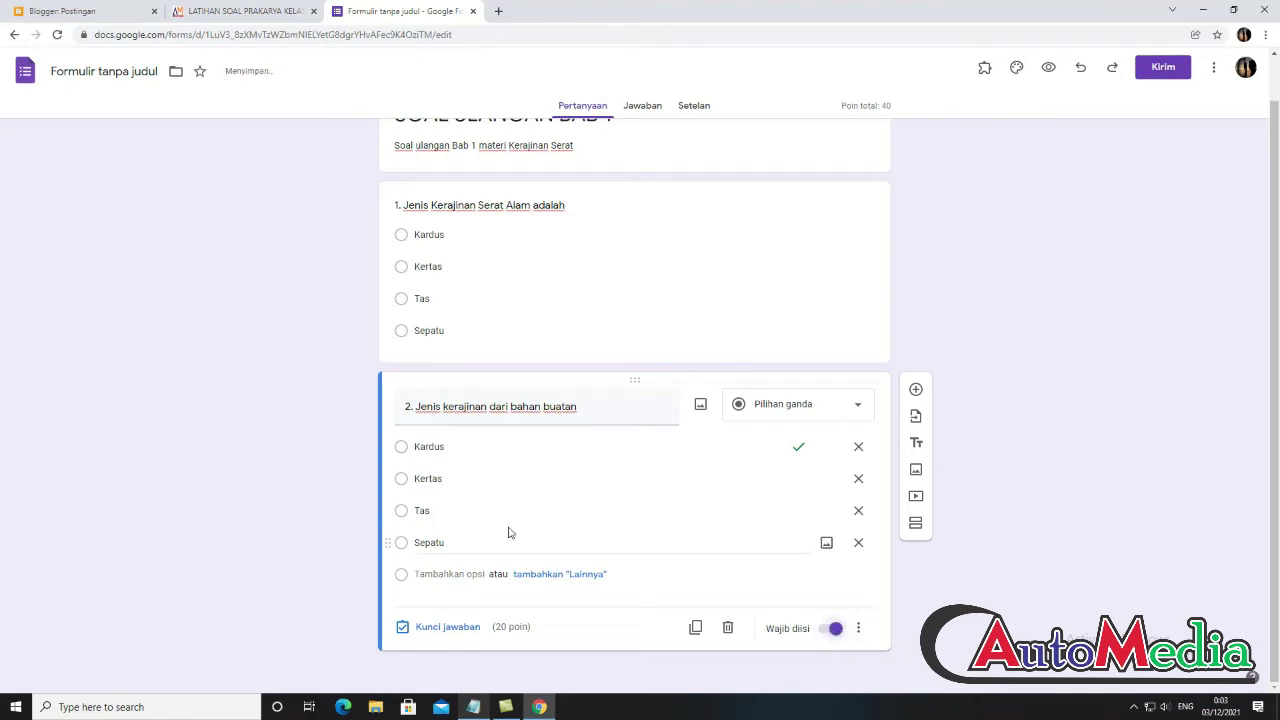
# - Duplicate question 2 with "Wajib diisi" kept on, and change the number at the start of the copy to 3
pyautogui.click(830, 630)
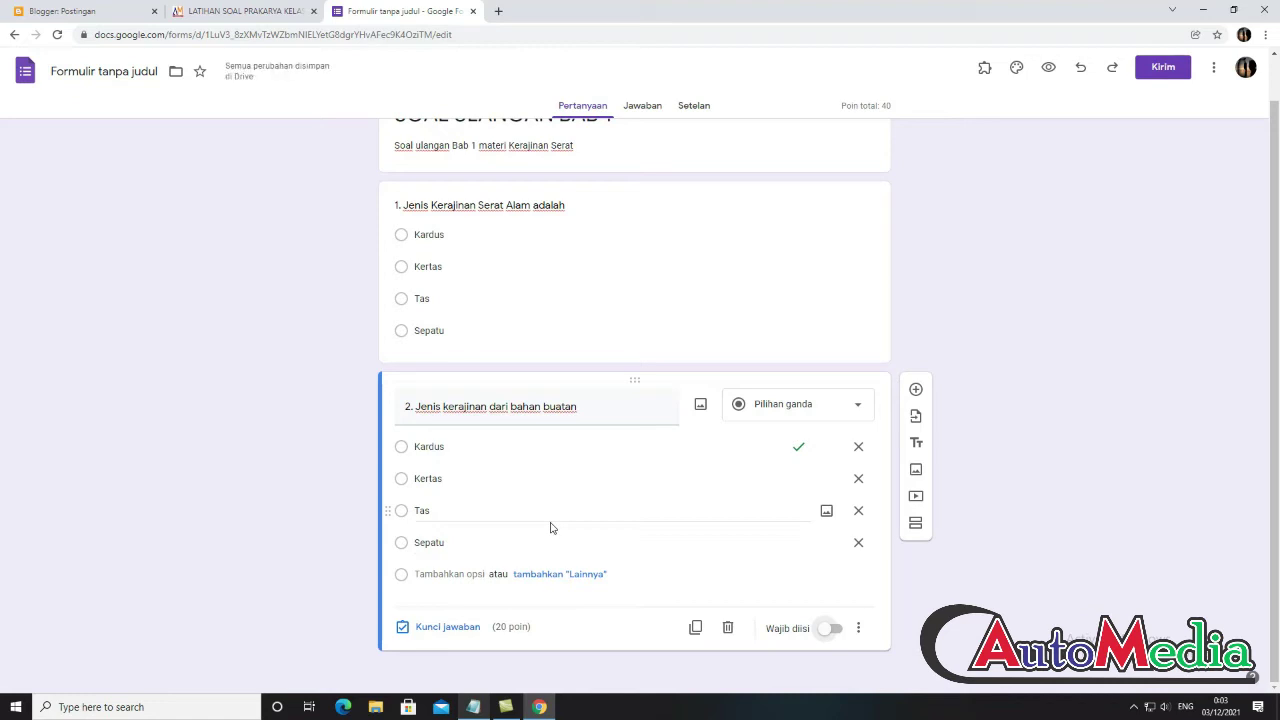
pyautogui.click(838, 632)
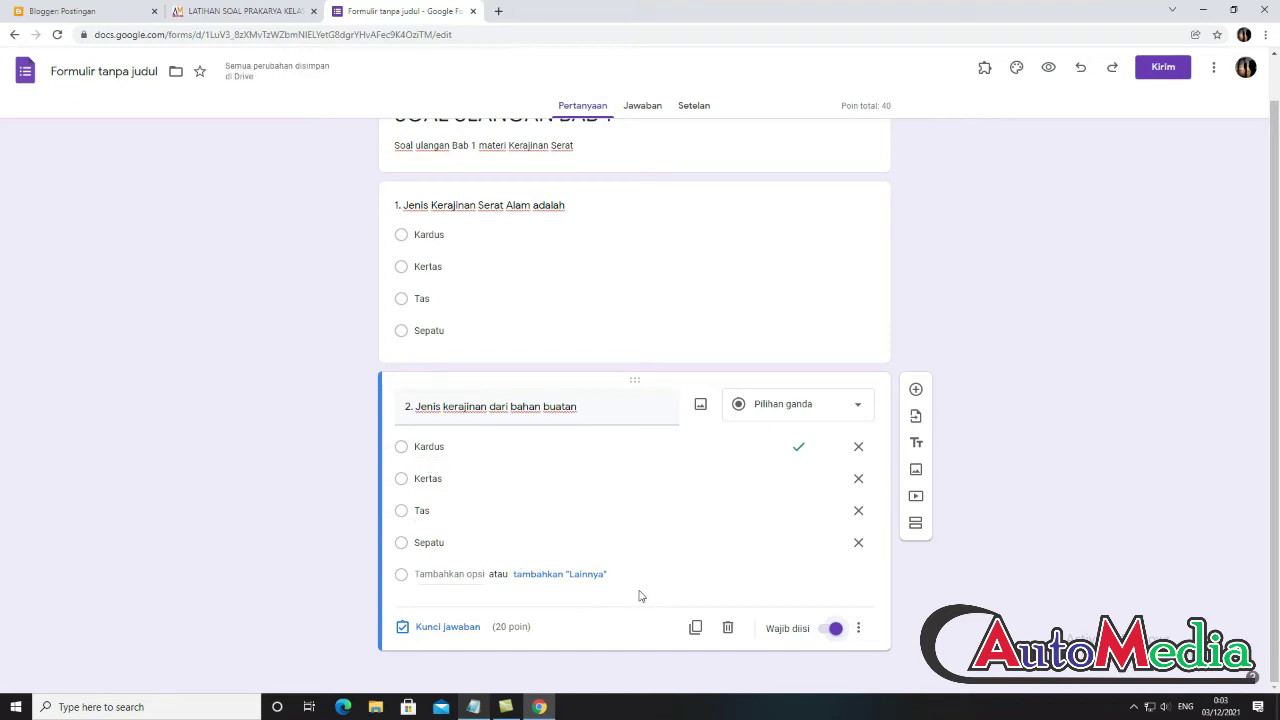
pyautogui.click(695, 627)
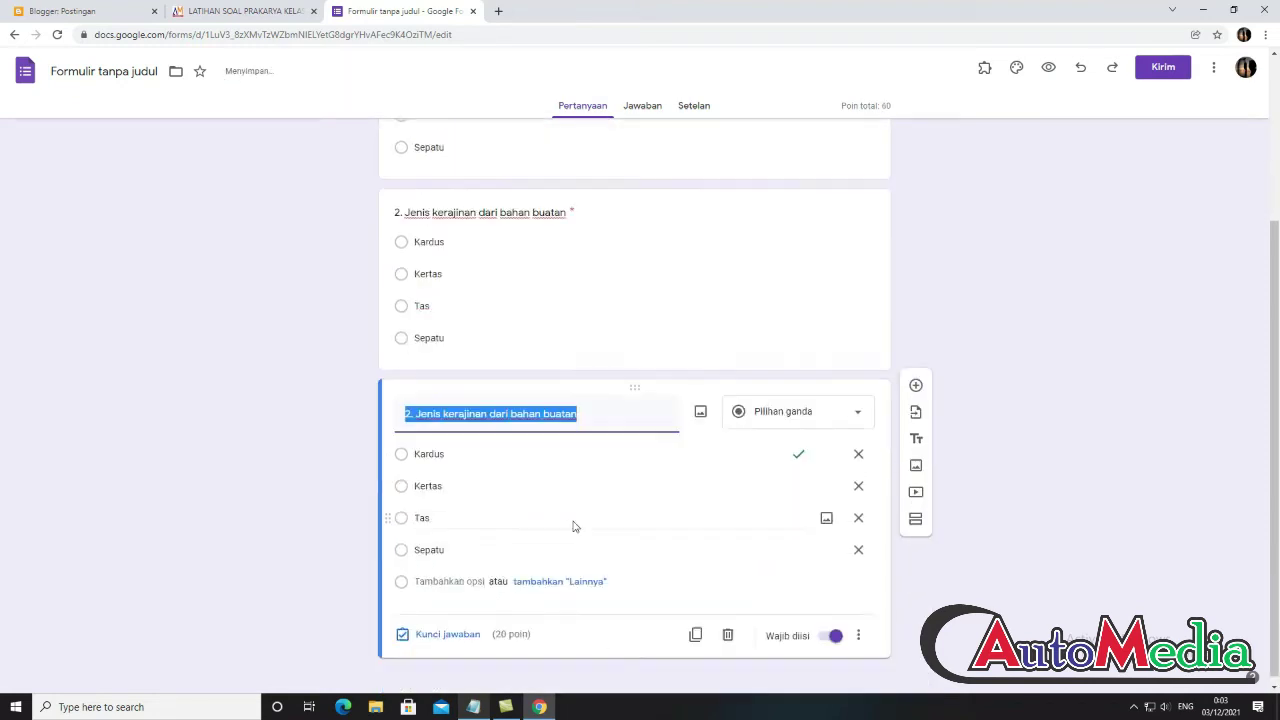
pyautogui.click(580, 410)
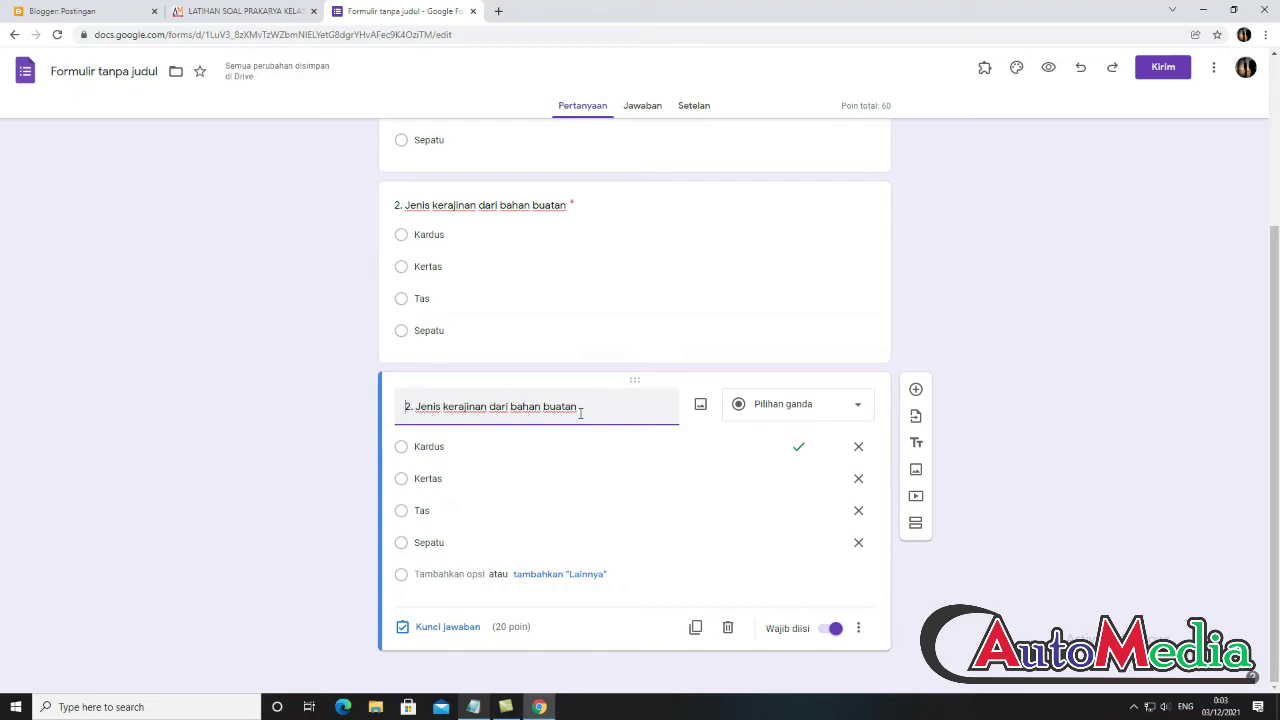
pyautogui.press('Home')
pyautogui.press('Delete')
pyautogui.write('3')
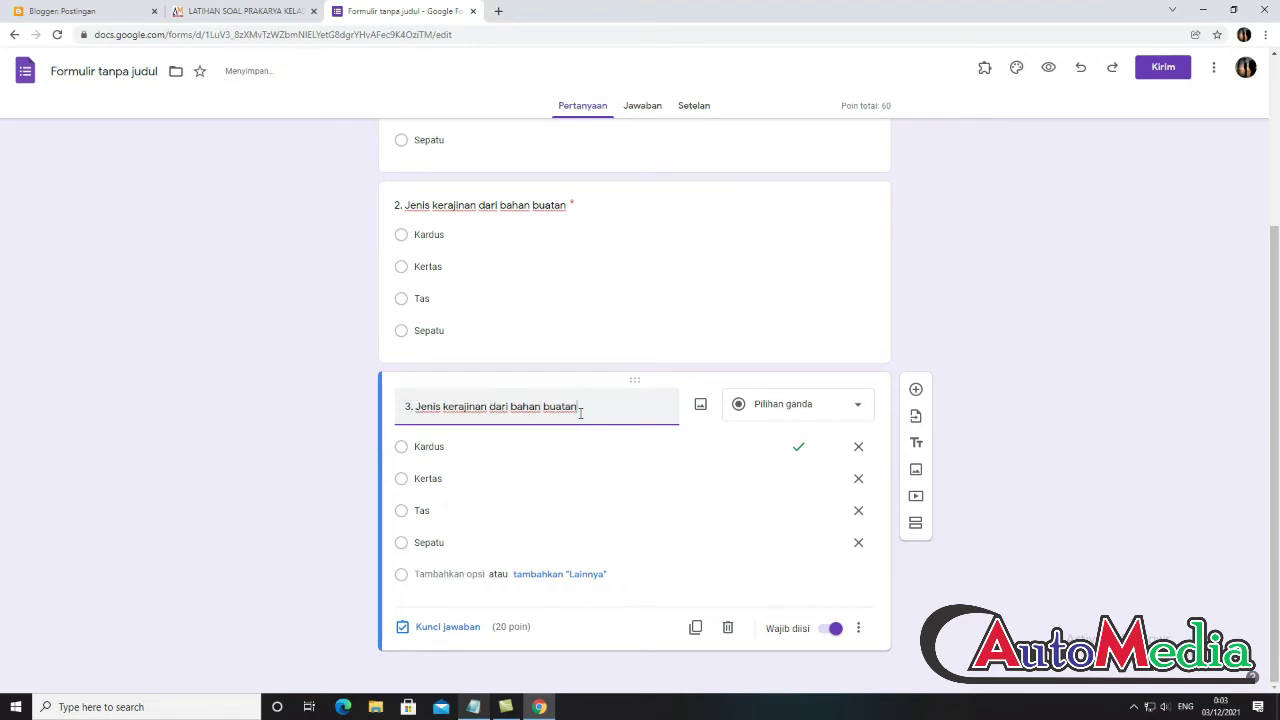
# - Replace the text after "3." in the duplicated question with "Kerajinan dari bahan kayu serat alam merupkan kerajinan"
pyautogui.press('End')
pyautogui.hotkey('shift', 'Left')
pyautogui.hotkey('shift', 'Left')
pyautogui.hotkey('shift', 'Left')
pyautogui.hotkey('shift', 'Left')
pyautogui.hotkey('shift', 'Left')
pyautogui.hotkey('shift', 'Left')
pyautogui.hotkey('shift', 'Left')
pyautogui.hotkey('shift', 'Left')
pyautogui.hotkey('shift', 'Left')
pyautogui.hotkey('shift', 'Left')
pyautogui.hotkey('shift', 'Left')
pyautogui.hotkey('shift', 'Left')
pyautogui.hotkey('shift', 'Left')
pyautogui.hotkey('shift', 'Left')
pyautogui.hotkey('shift', 'Left')
pyautogui.hotkey('shift', 'Left')
pyautogui.hotkey('shift', 'Left')
pyautogui.hotkey('shift', 'Left')
pyautogui.hotkey('shift', 'Left')
pyautogui.hotkey('shift', 'Left')
pyautogui.hotkey('shift', 'Left')
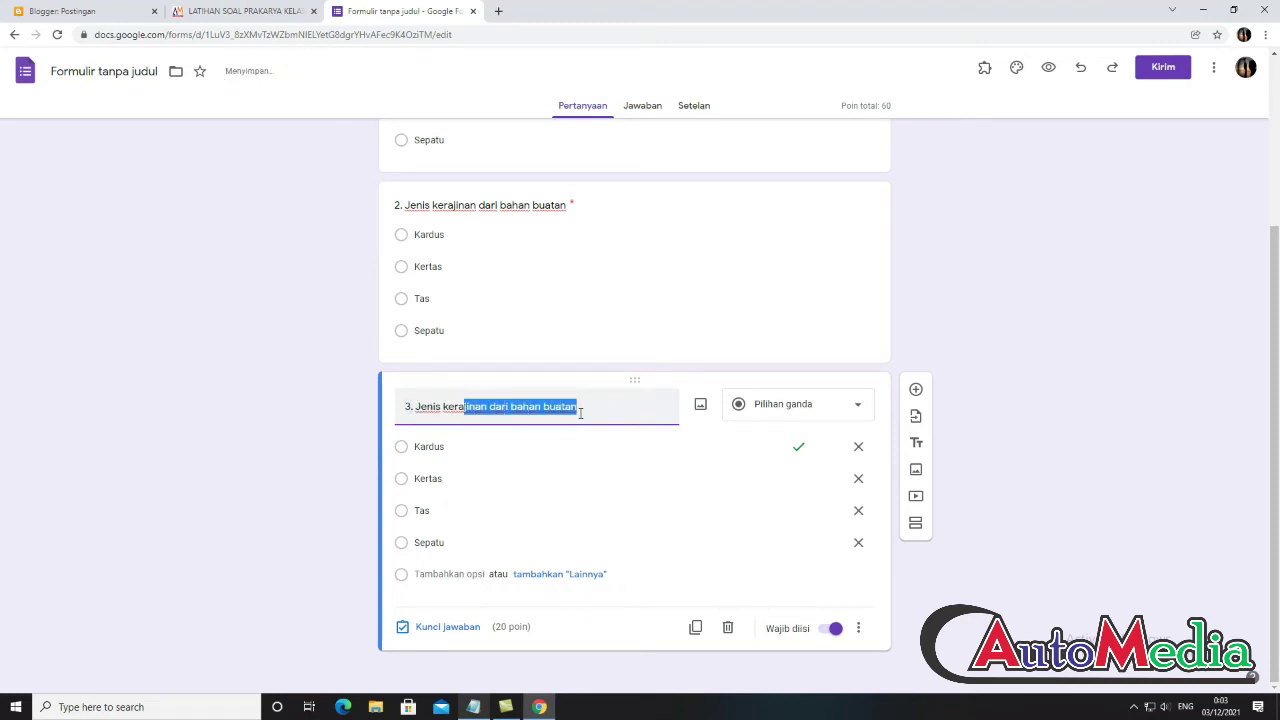
pyautogui.hotkey('shift', 'Left')
pyautogui.hotkey('shift', 'Left')
pyautogui.hotkey('shift', 'Left')
pyautogui.hotkey('shift', 'Left')
pyautogui.hotkey('shift', 'Left')
pyautogui.hotkey('shift', 'Left')
pyautogui.hotkey('shift', 'Left')
pyautogui.hotkey('shift', 'Left')
pyautogui.hotkey('shift', 'Left')
pyautogui.hotkey('shift', 'Left')
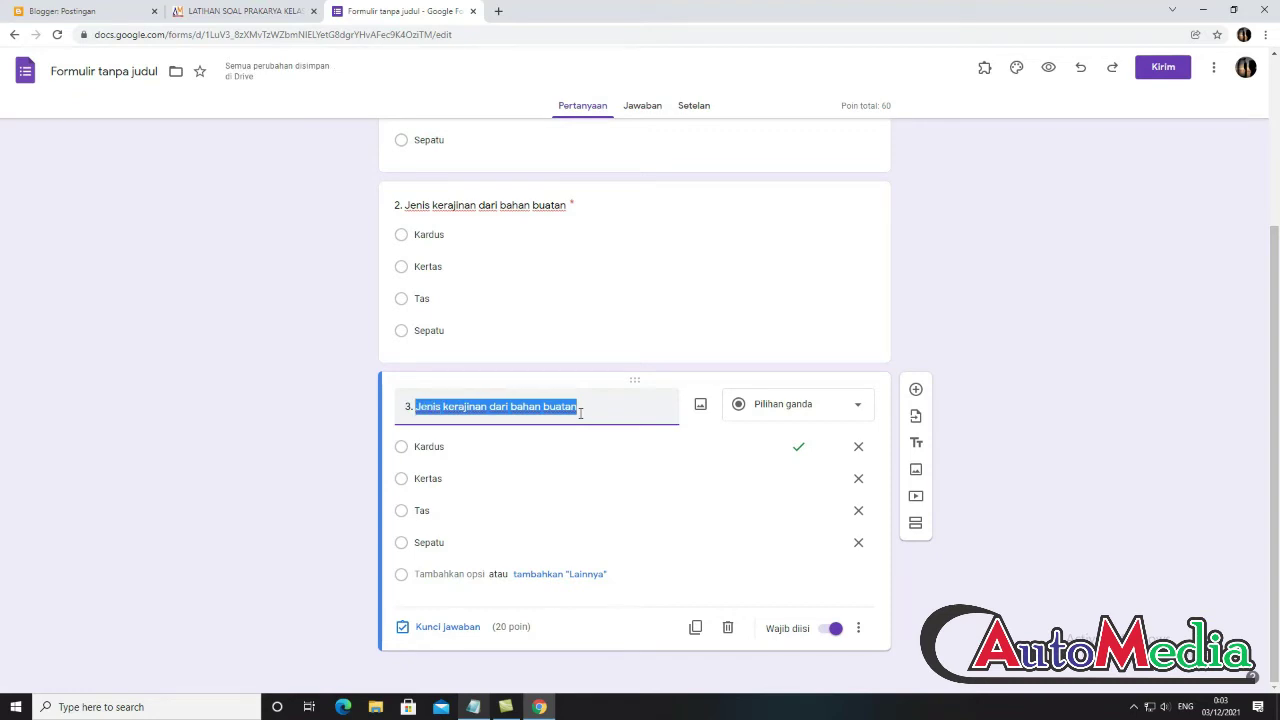
pyautogui.write('Kera')
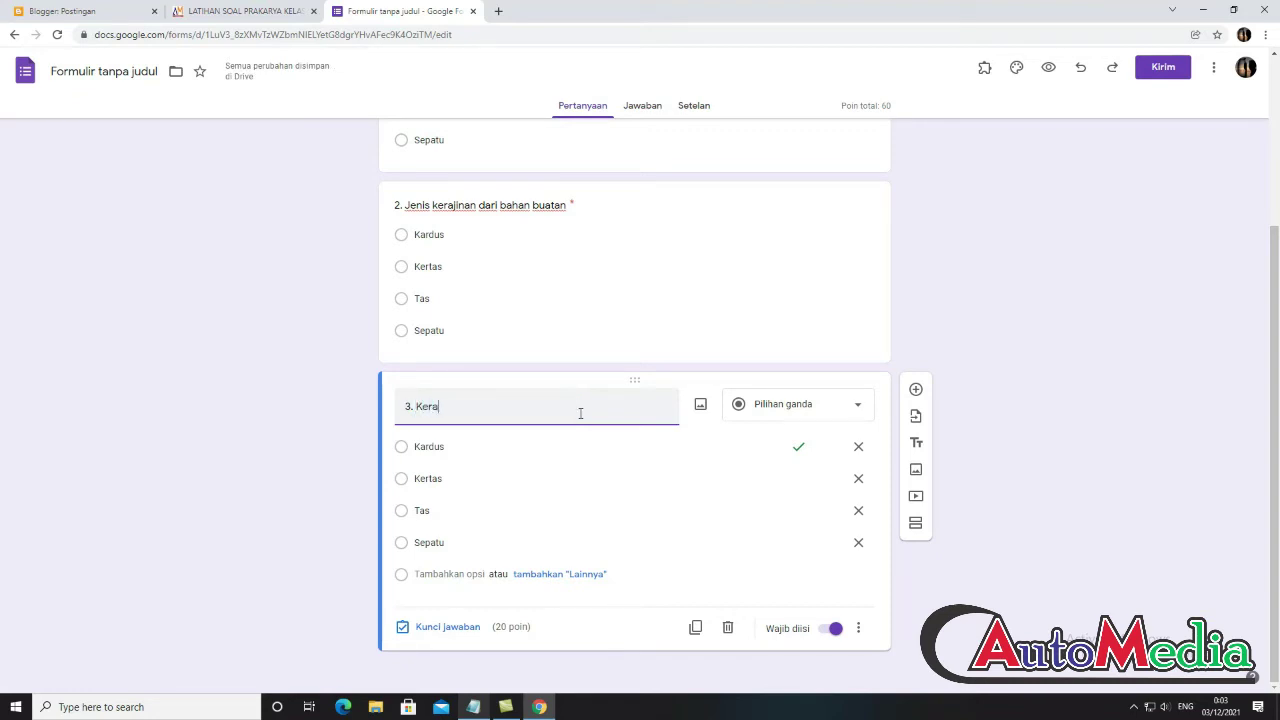
pyautogui.write('jinan dari bahan ')
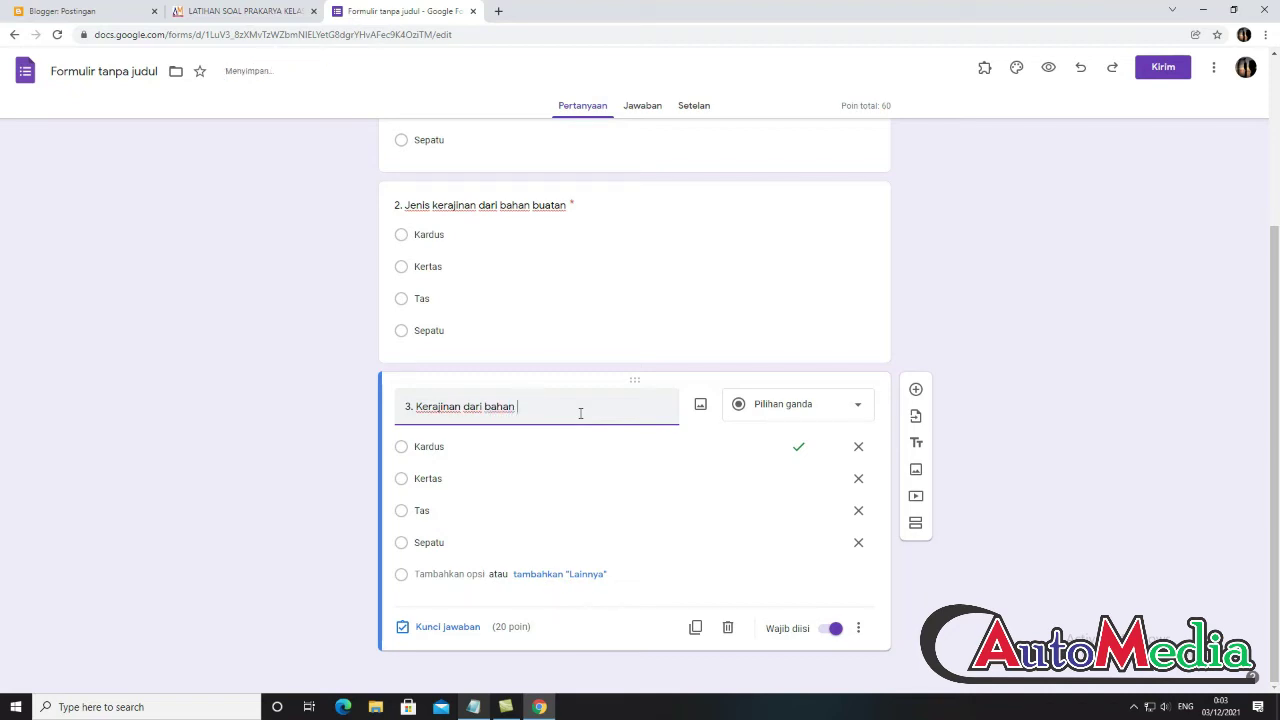
pyautogui.write('kayu sera')
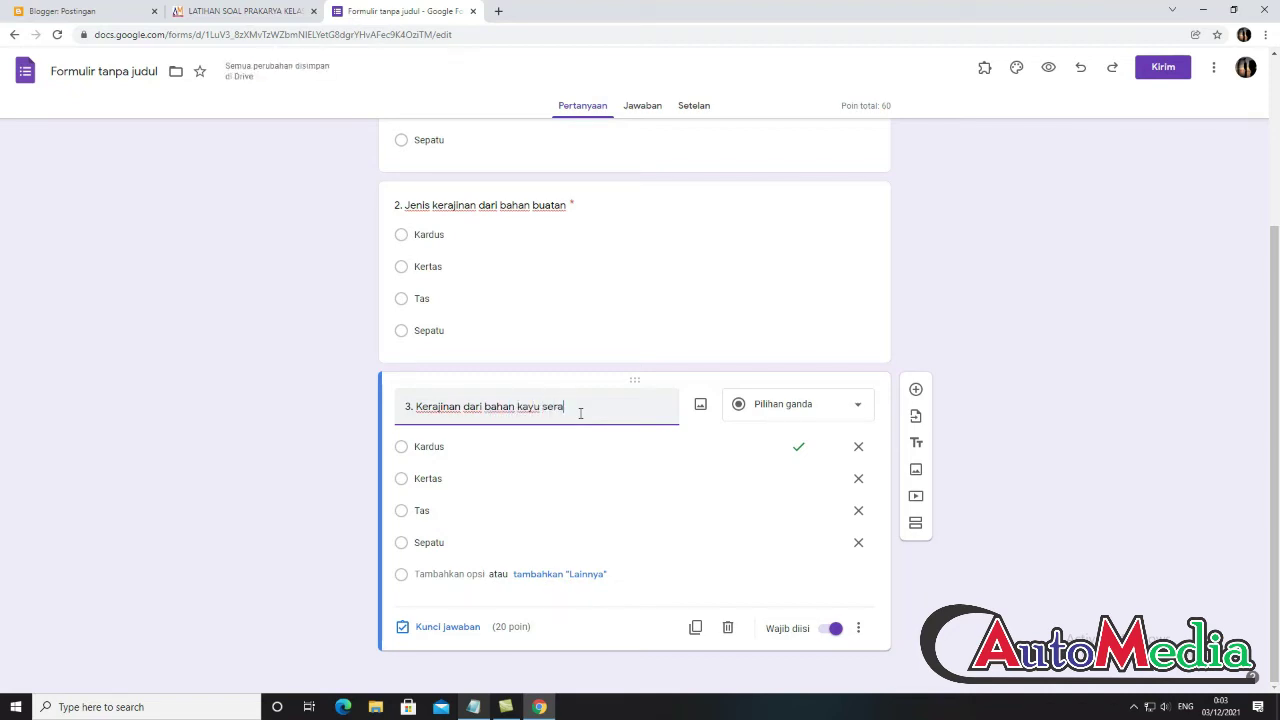
pyautogui.write('t alam')
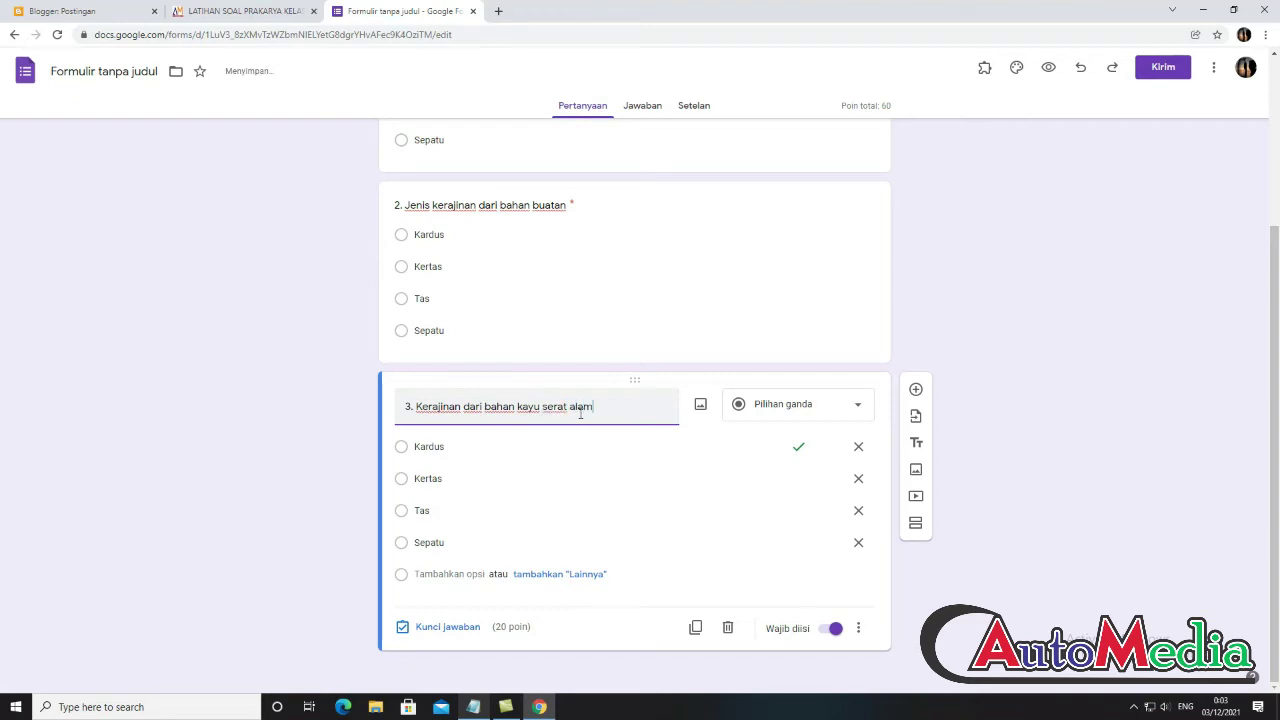
pyautogui.write(' merupkan')
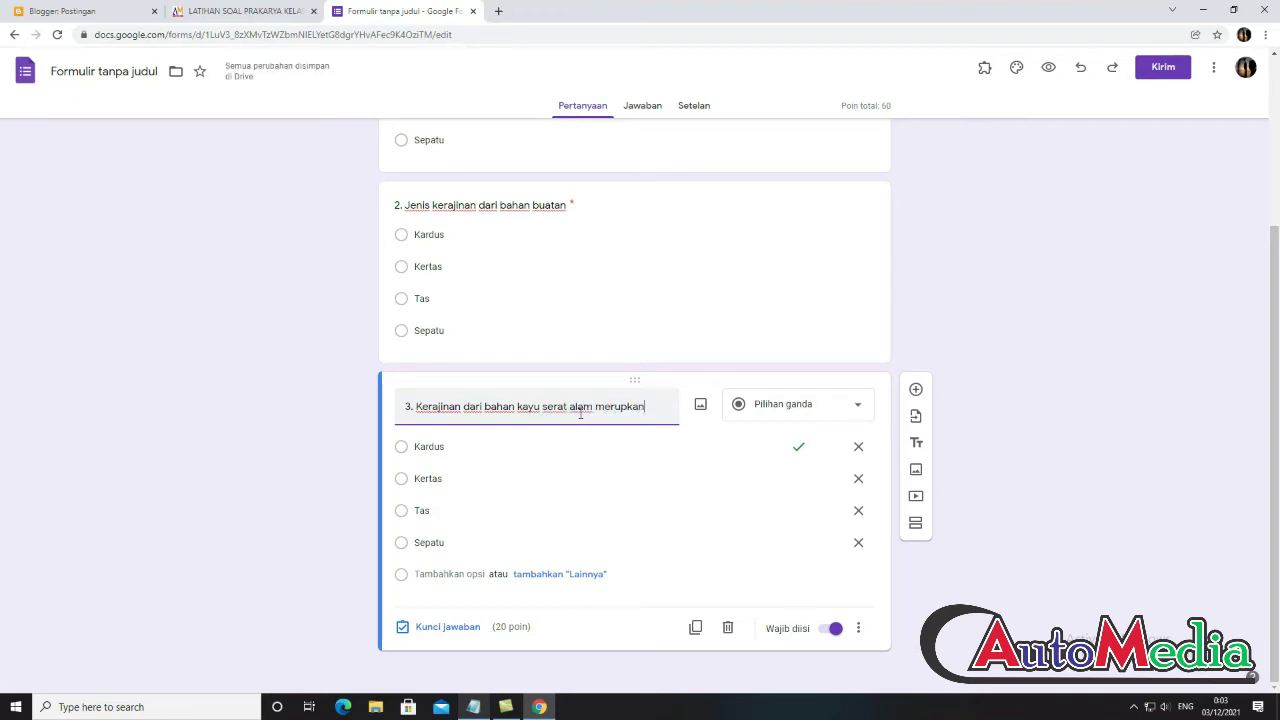
pyautogui.write(' kerjaina')
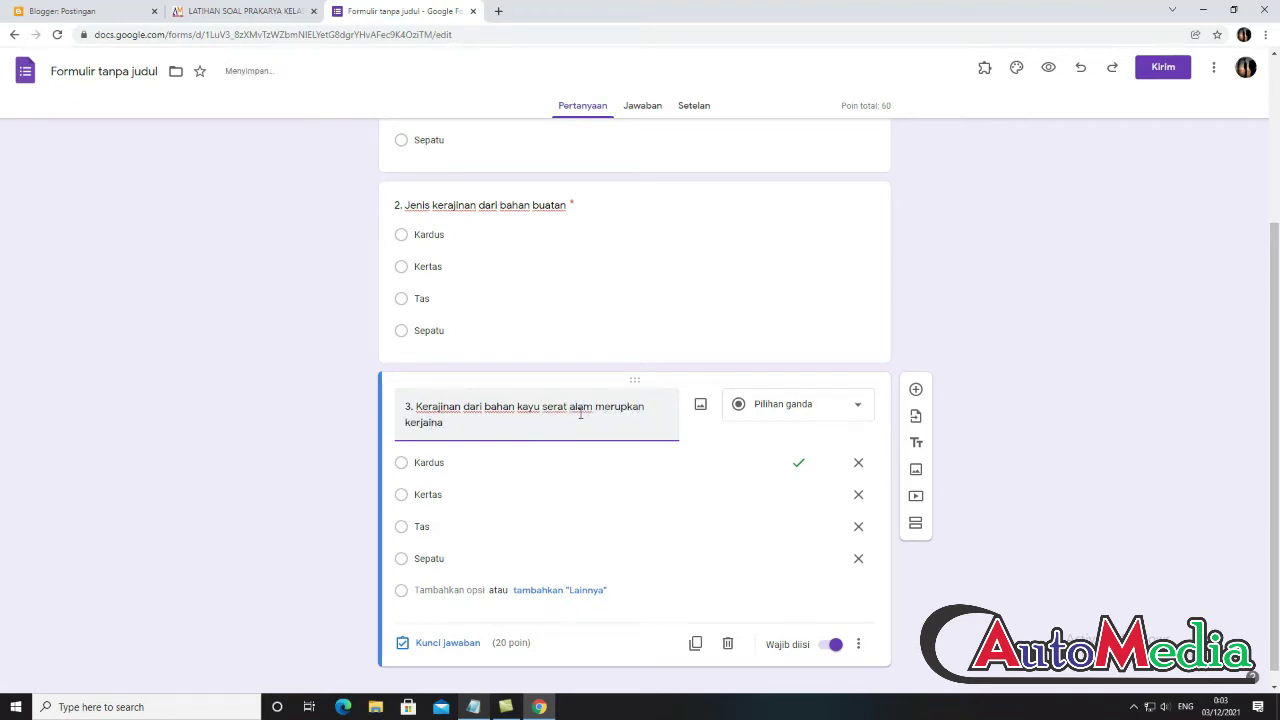
pyautogui.press('BackSpace')
pyautogui.press('BackSpace')
pyautogui.write('aji')
# - Replace question 3's four answer options with "Alam", "Buatan", "Karya" and "Ilmiah", in that order
pyautogui.click(526, 463)
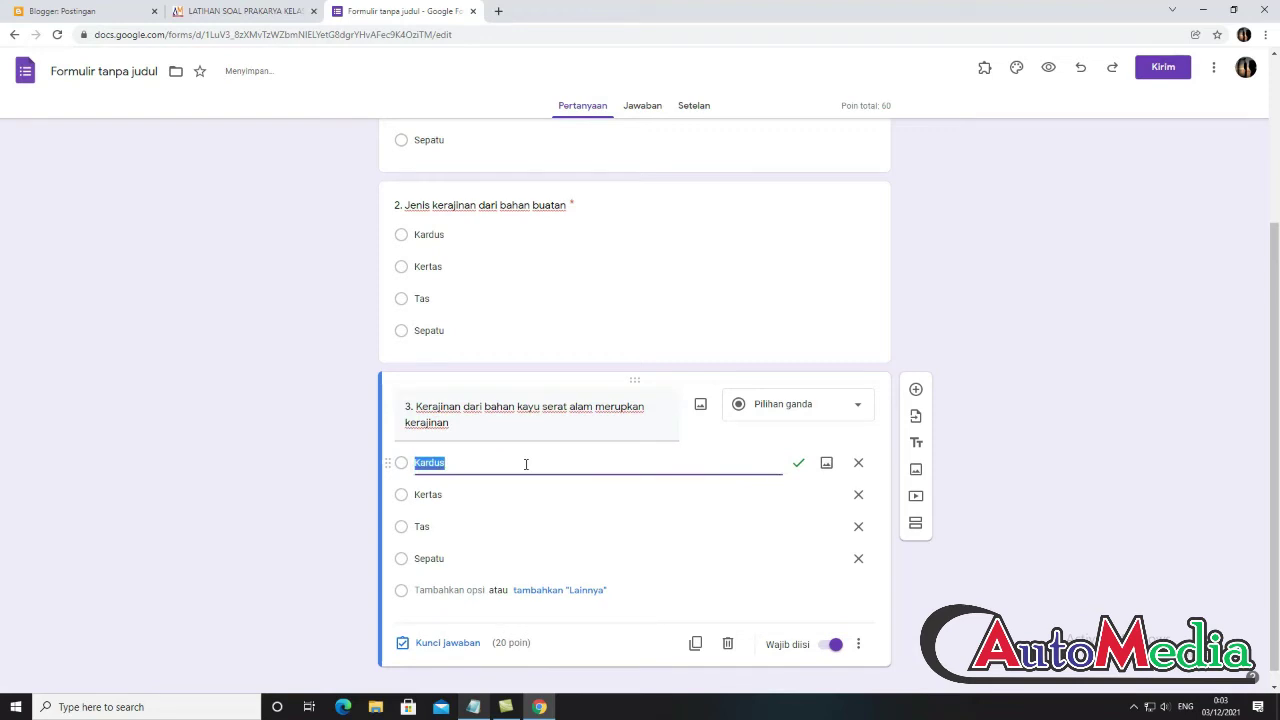
pyautogui.write('Alam')
pyautogui.click(507, 487)
pyautogui.write('Buatan')
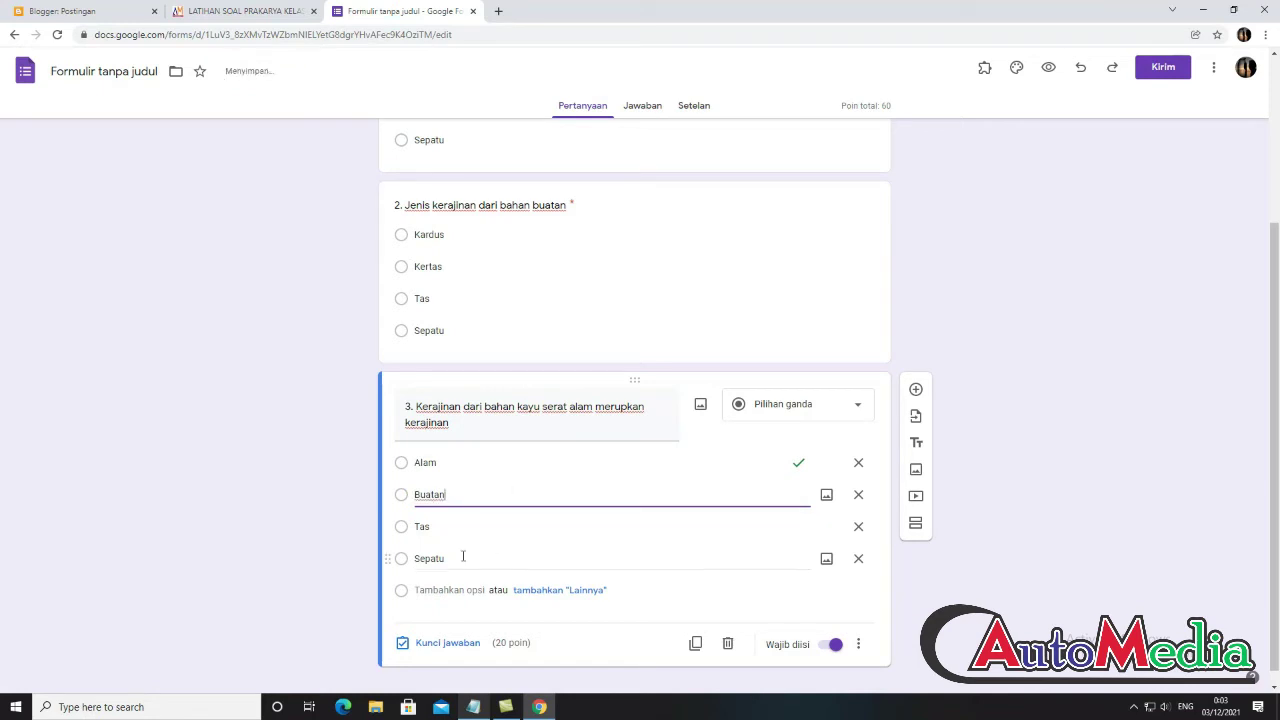
pyautogui.click(450, 529)
pyautogui.write('Karya')
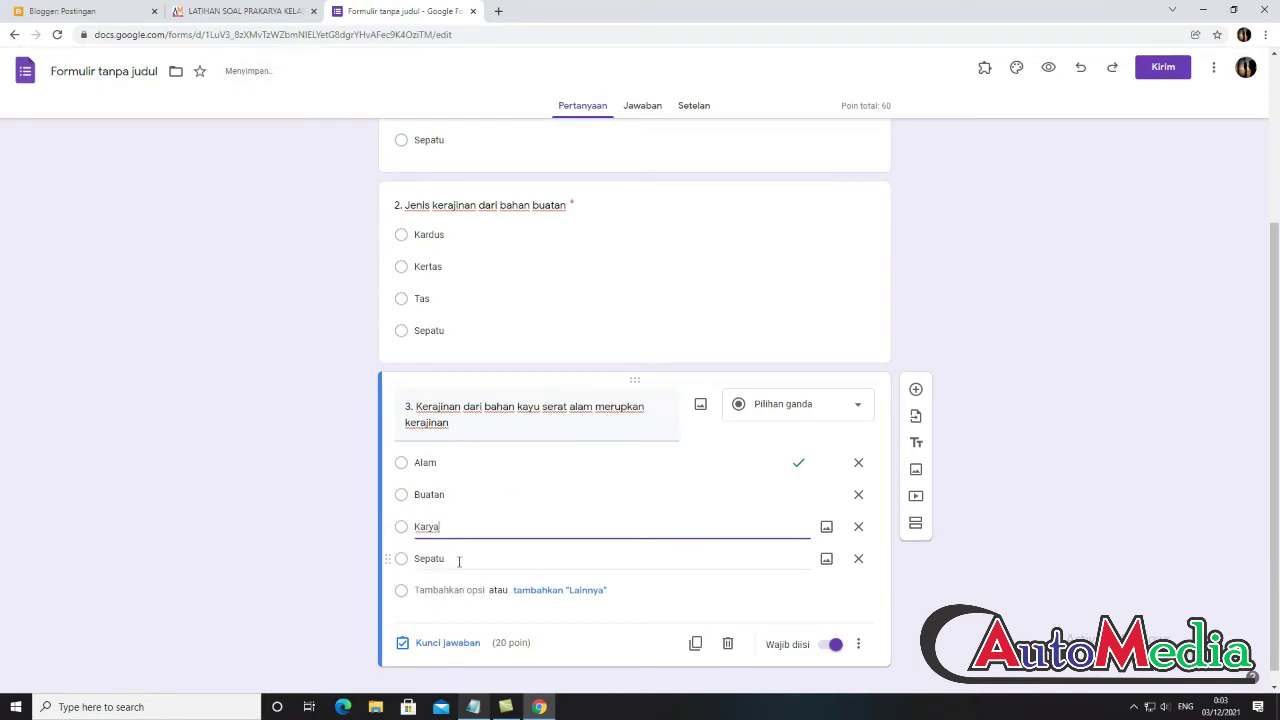
pyautogui.click(459, 561)
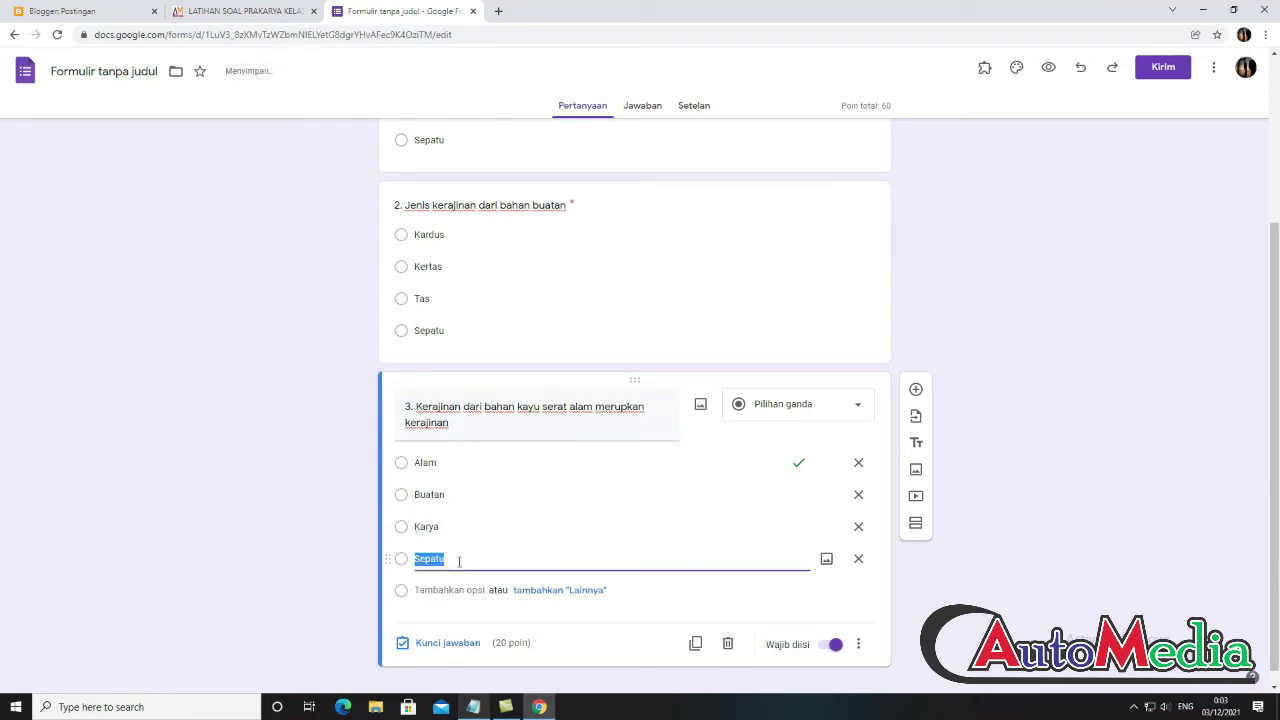
pyautogui.write('Imlia')
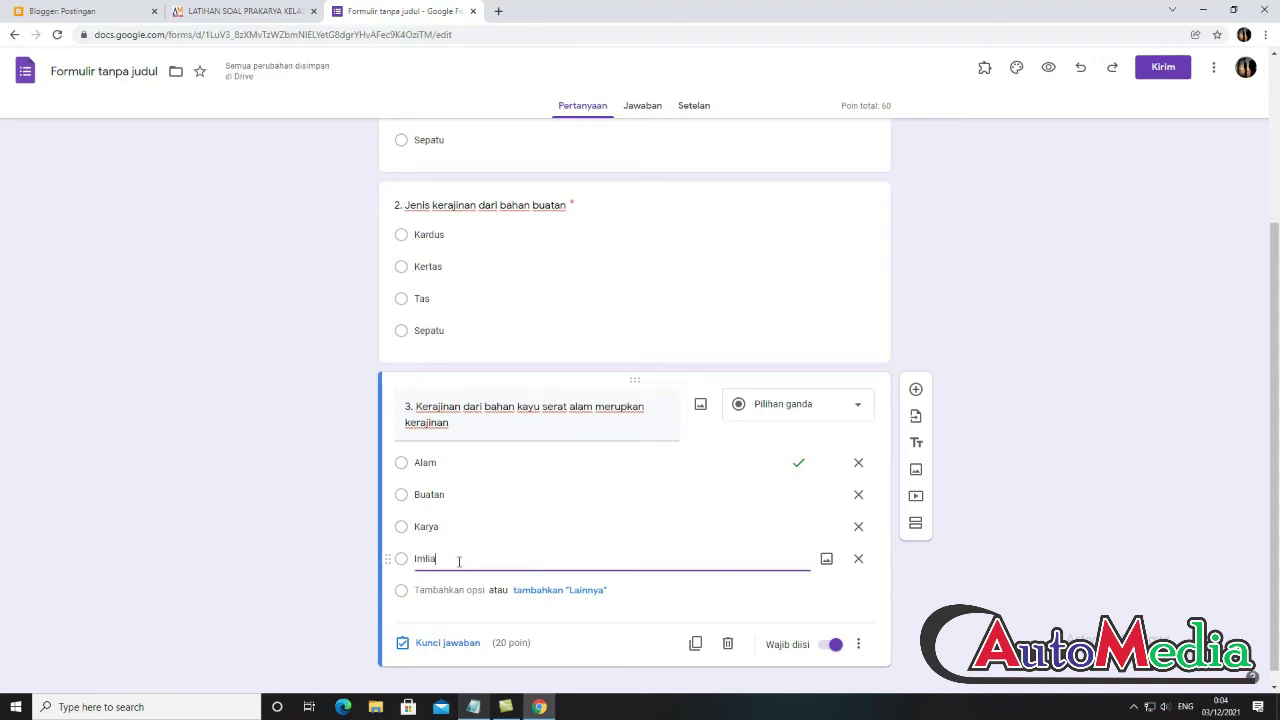
pyautogui.press('BackSpace')
pyautogui.press('BackSpace')
pyautogui.press('BackSpace')
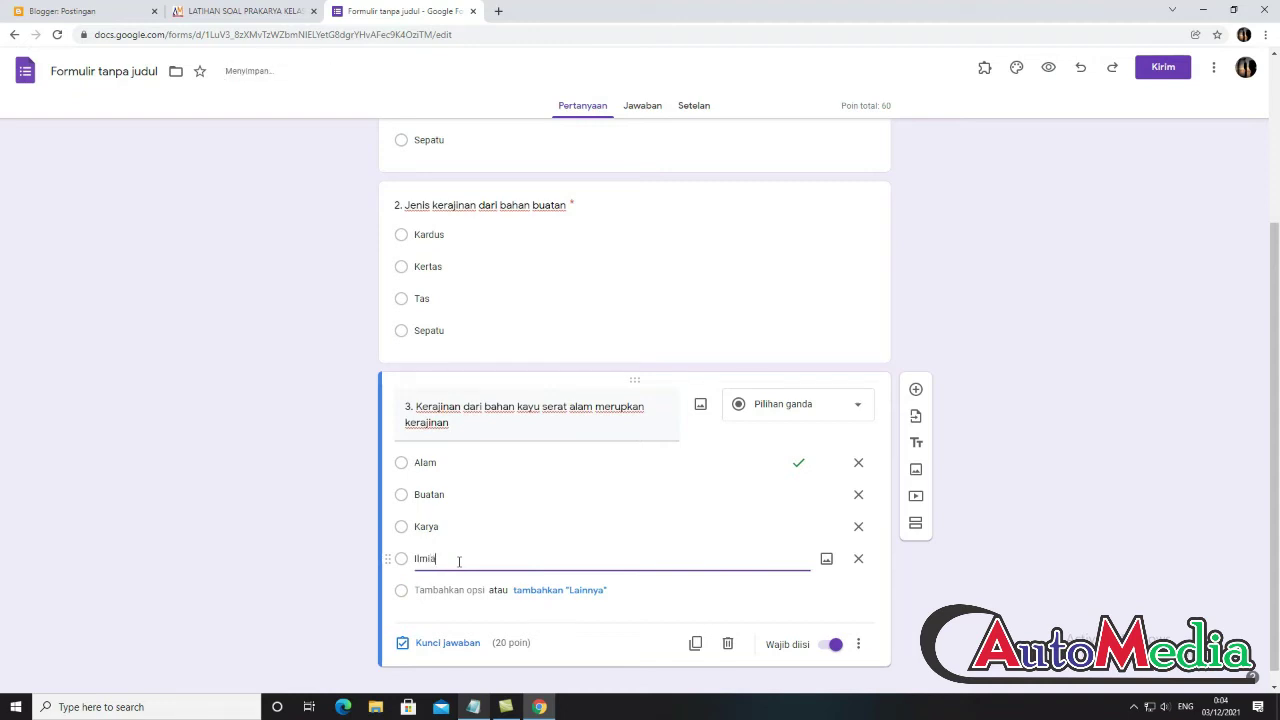
# - Check the correct option and points in question 3's answer key, and return to the question
pyautogui.scroll(-1, 459, 561)
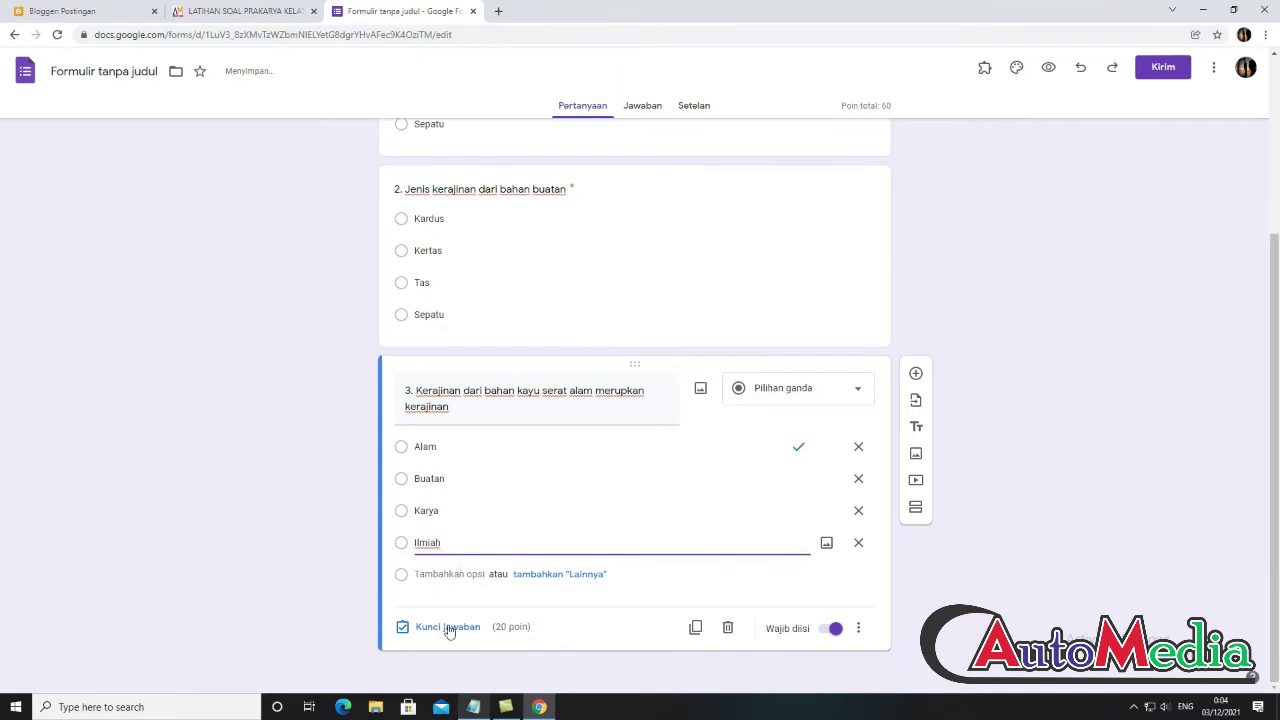
pyautogui.click(437, 630)
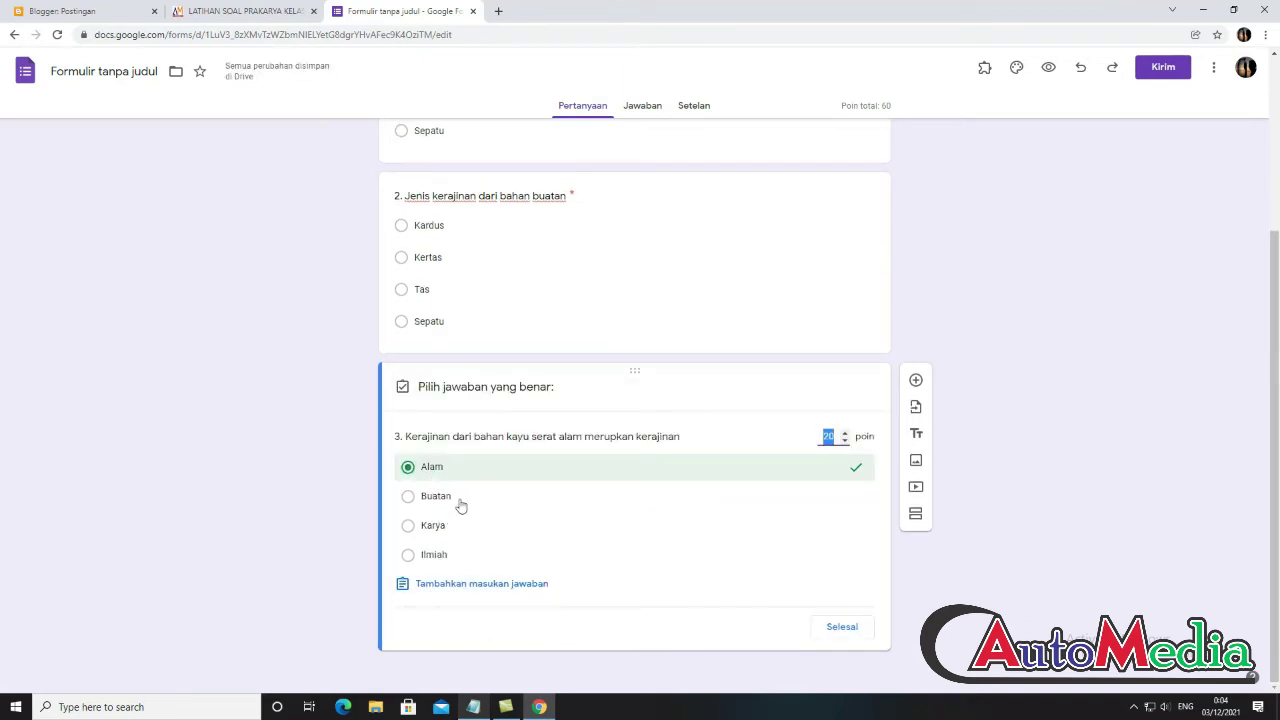
pyautogui.click(858, 628)
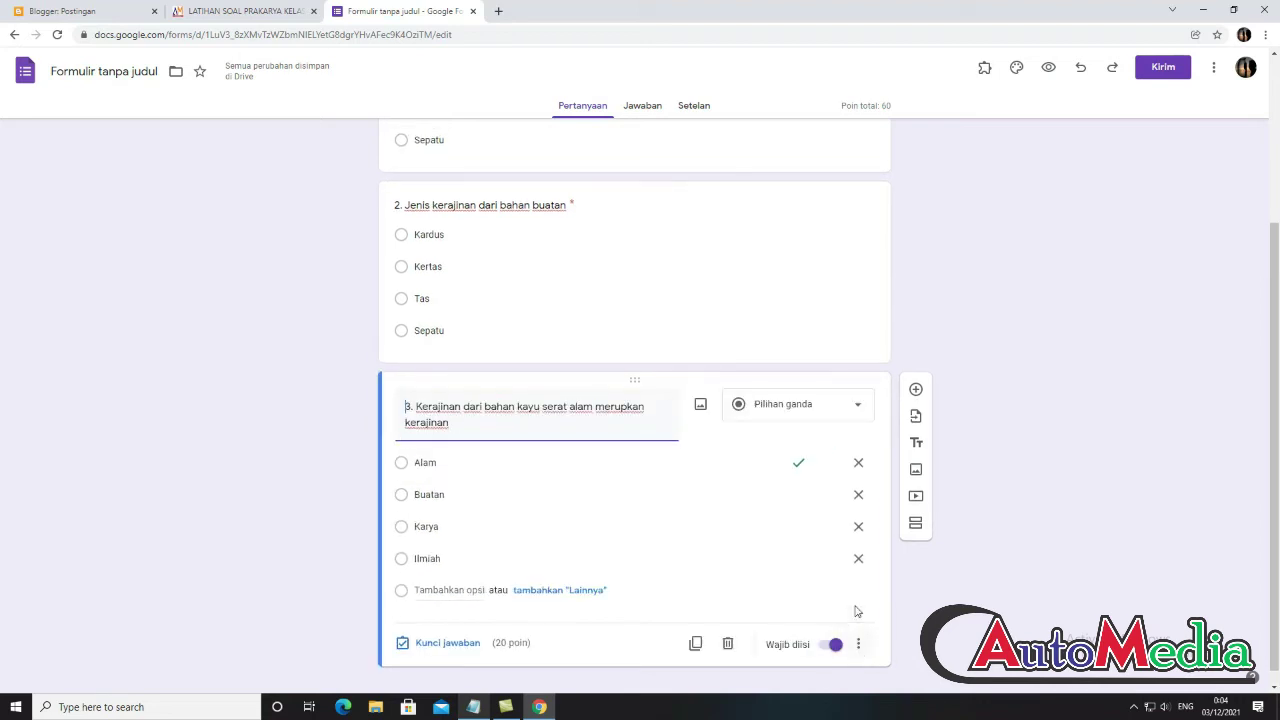
# - Duplicate question 3 and change the number at the start of the copy to 4
pyautogui.click(695, 627)
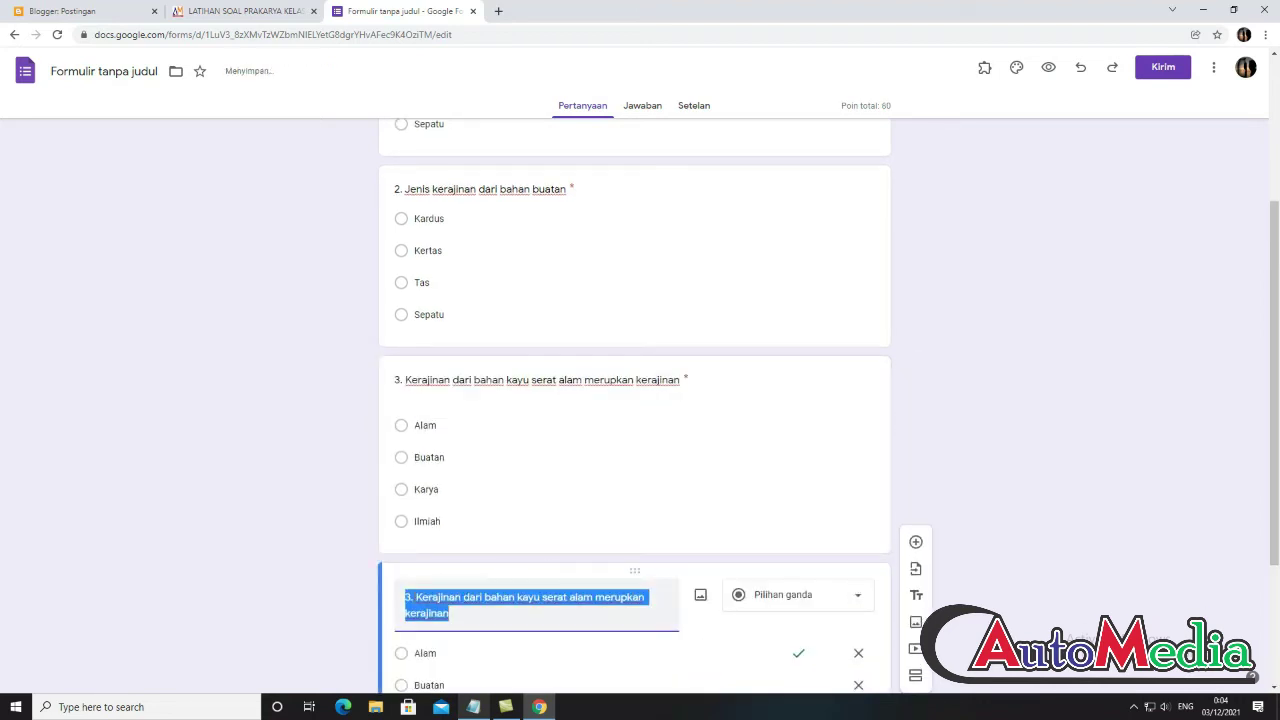
pyautogui.click(416, 598)
pyautogui.press('BackSpace')
pyautogui.press('BackSpace')
pyautogui.press('BackSpace')
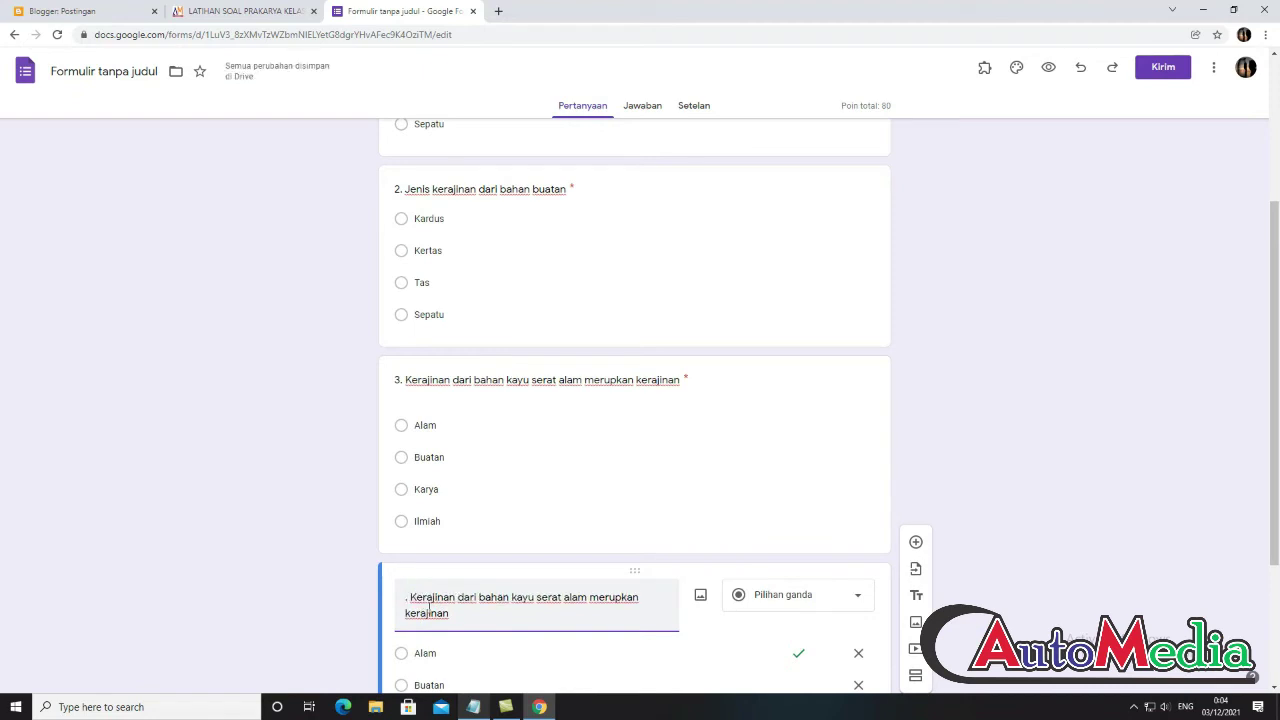
pyautogui.write('4')
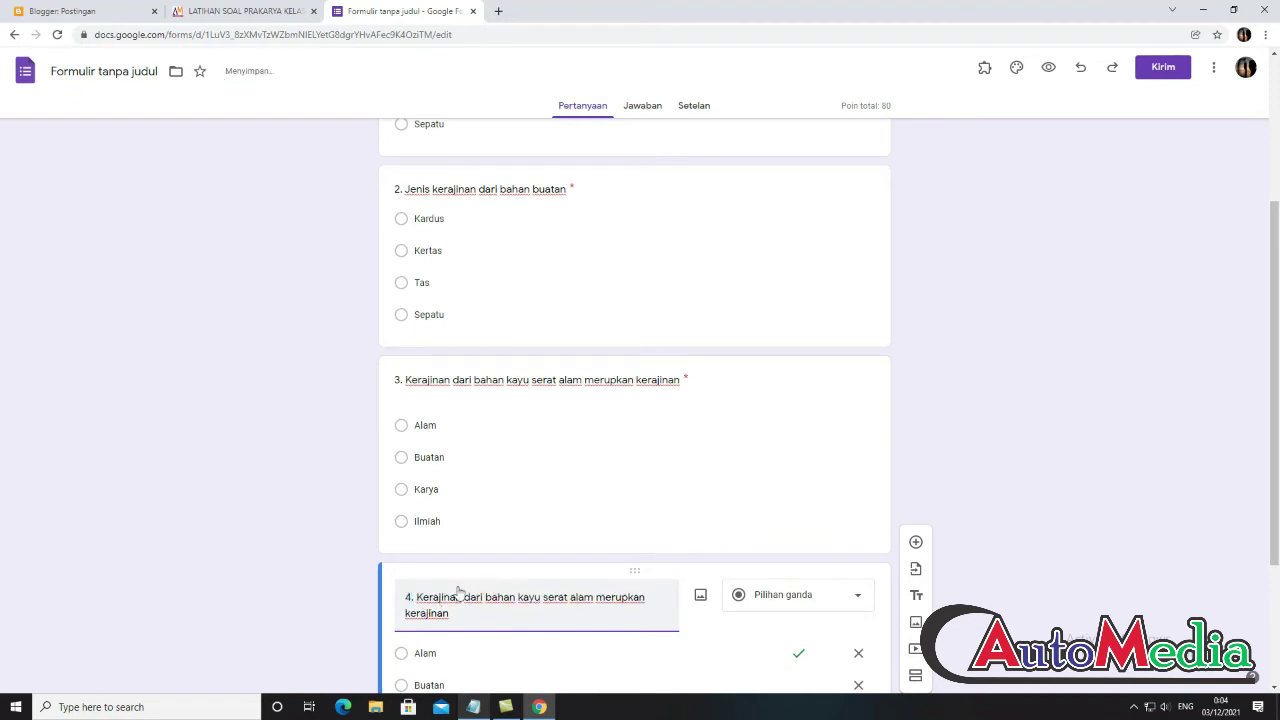
# - Replace the text after "4." in the duplicated question with "Kerajinan Keramim merupkan jenis kerajinan"
pyautogui.scroll(-2, 534, 611)
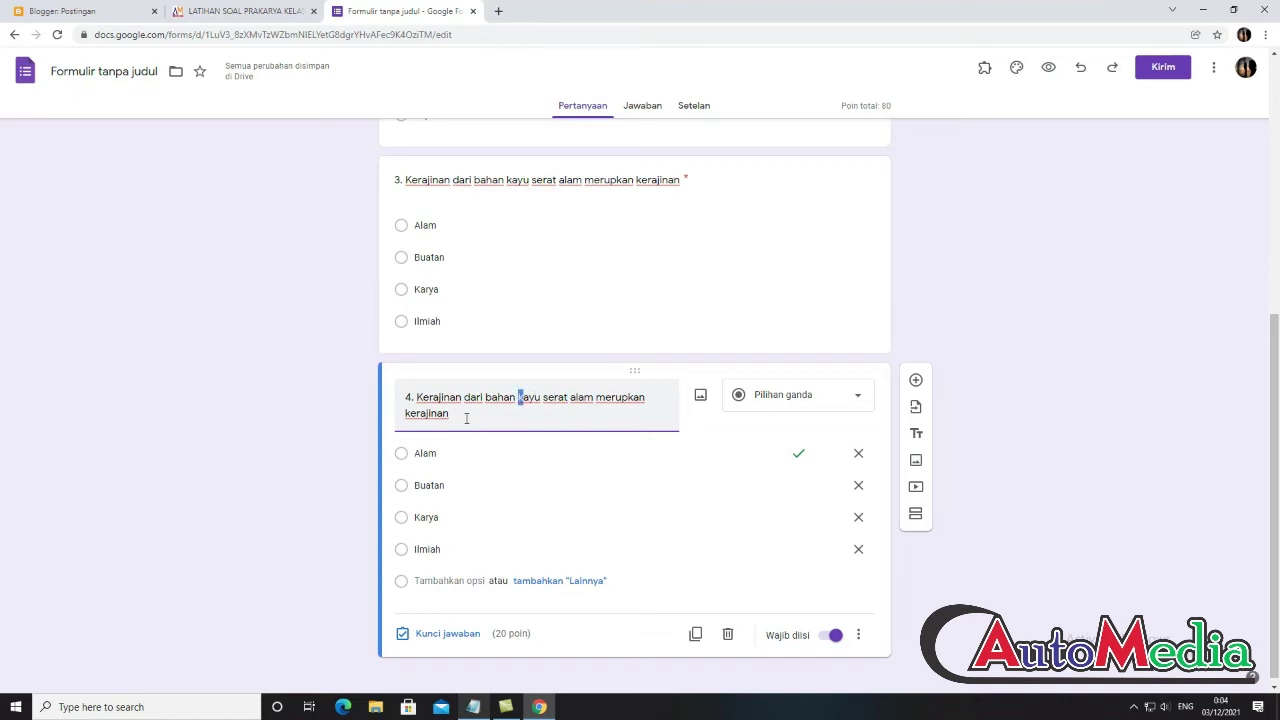
pyautogui.hotkey('shift', 'Right')
pyautogui.hotkey('shift', 'Right')
pyautogui.hotkey('shift', 'Right')
pyautogui.hotkey('shift', 'Right')
pyautogui.hotkey('shift', 'Right')
pyautogui.hotkey('shift', 'Right')
pyautogui.hotkey('shift', 'Right')
pyautogui.hotkey('shift', 'Right')
pyautogui.hotkey('shift', 'Right')
pyautogui.hotkey('shift', 'Right')
pyautogui.hotkey('shift', 'Right')
pyautogui.hotkey('shift', 'Right')
pyautogui.hotkey('shift', 'Right')
pyautogui.hotkey('shift', 'Right')
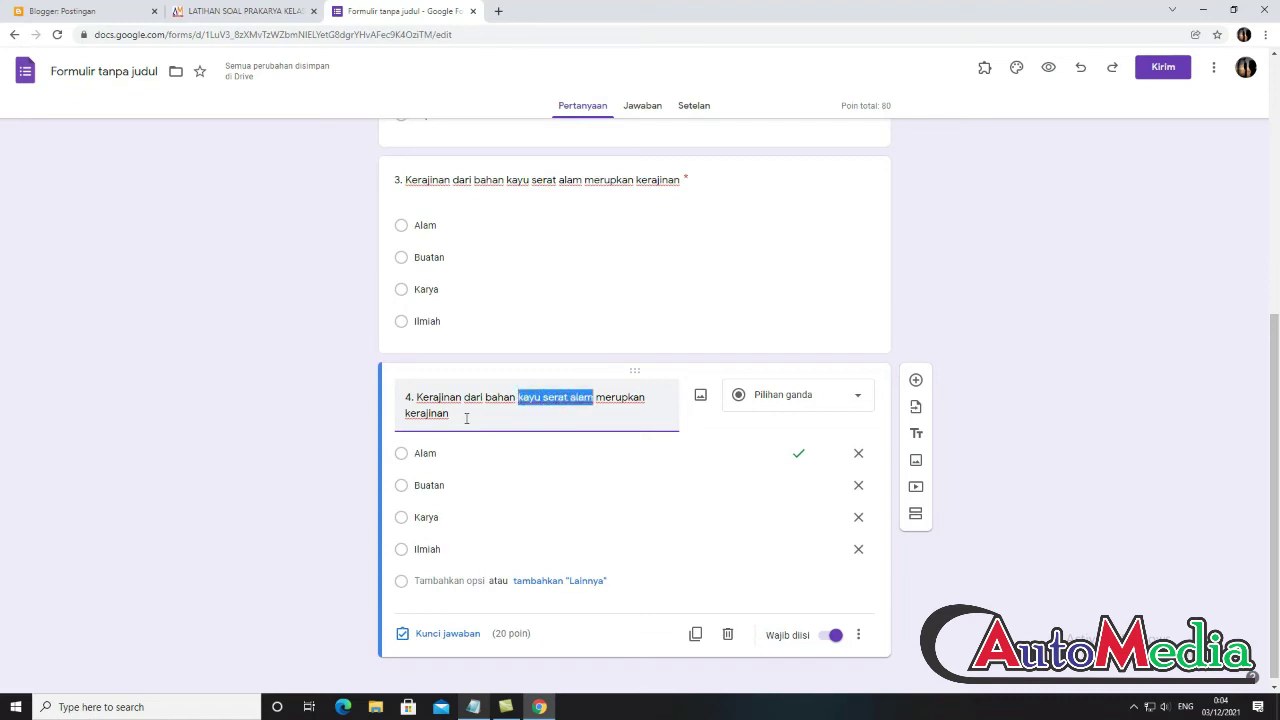
pyautogui.press('Left')
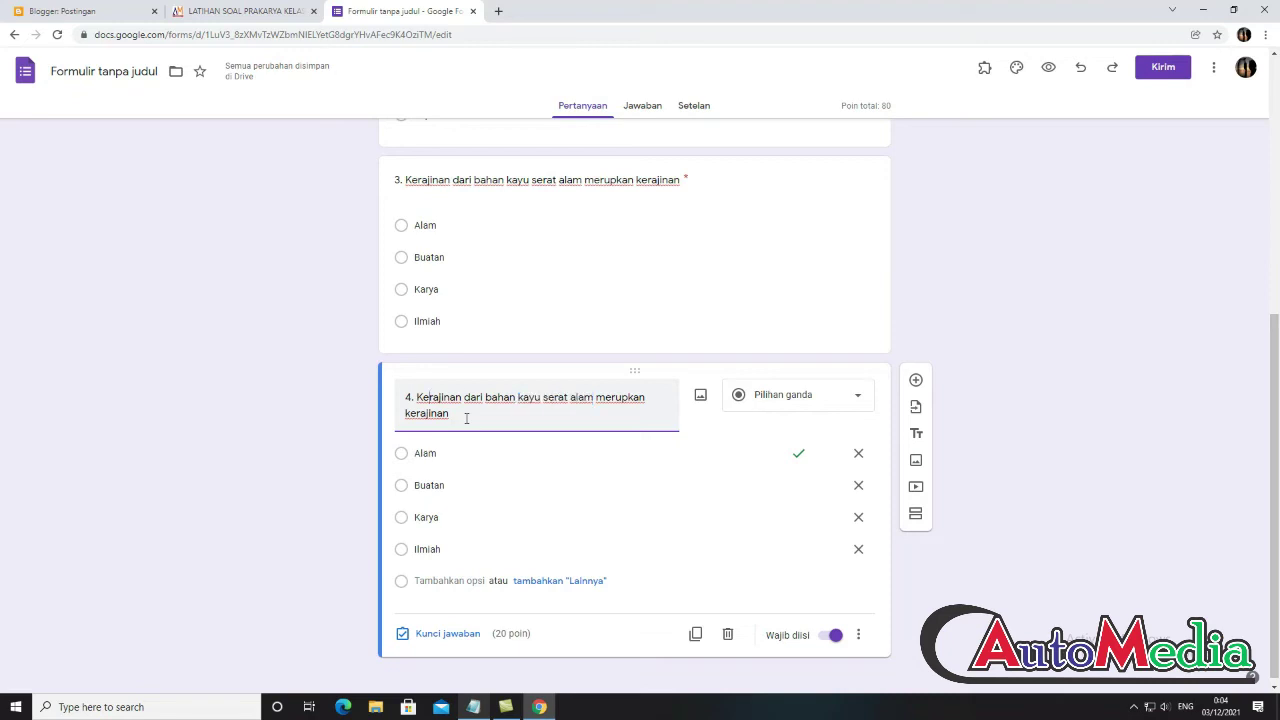
pyautogui.hotkey('shift', 'Down')
pyautogui.hotkey('shift', 'End')
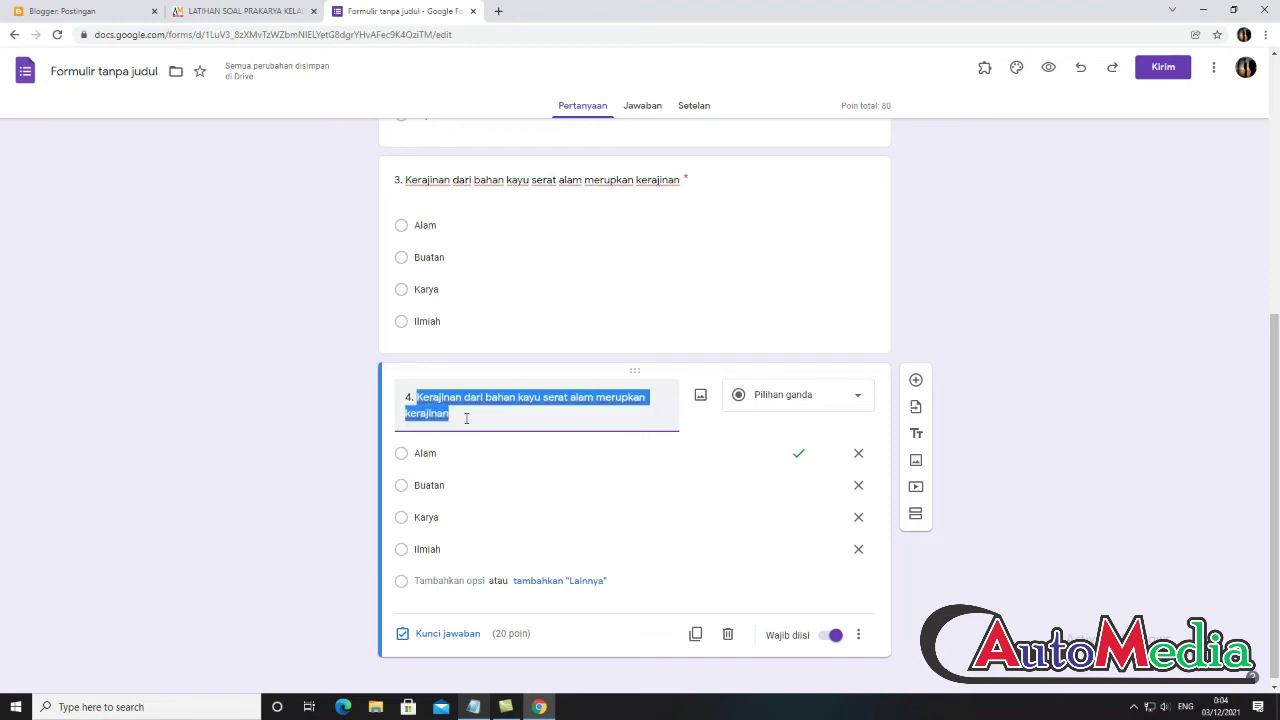
pyautogui.write('Kerajina')
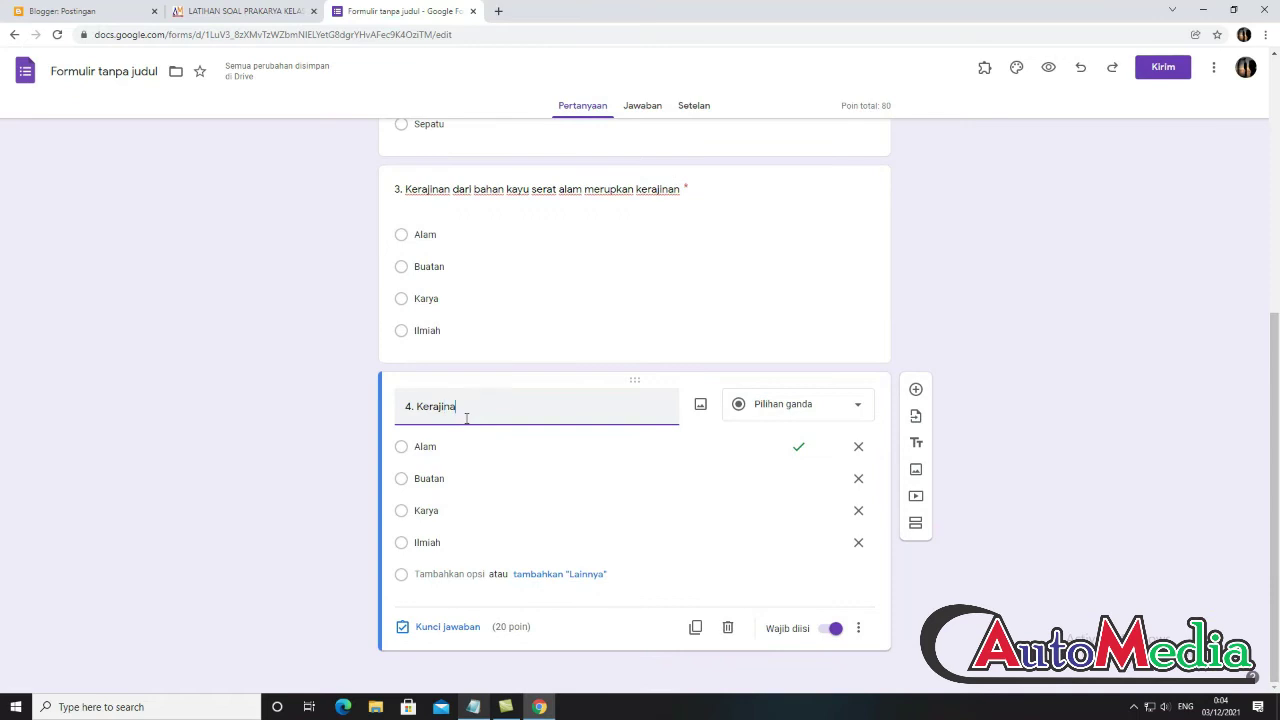
pyautogui.write('n Keramim merupkan jenis kerajinan')
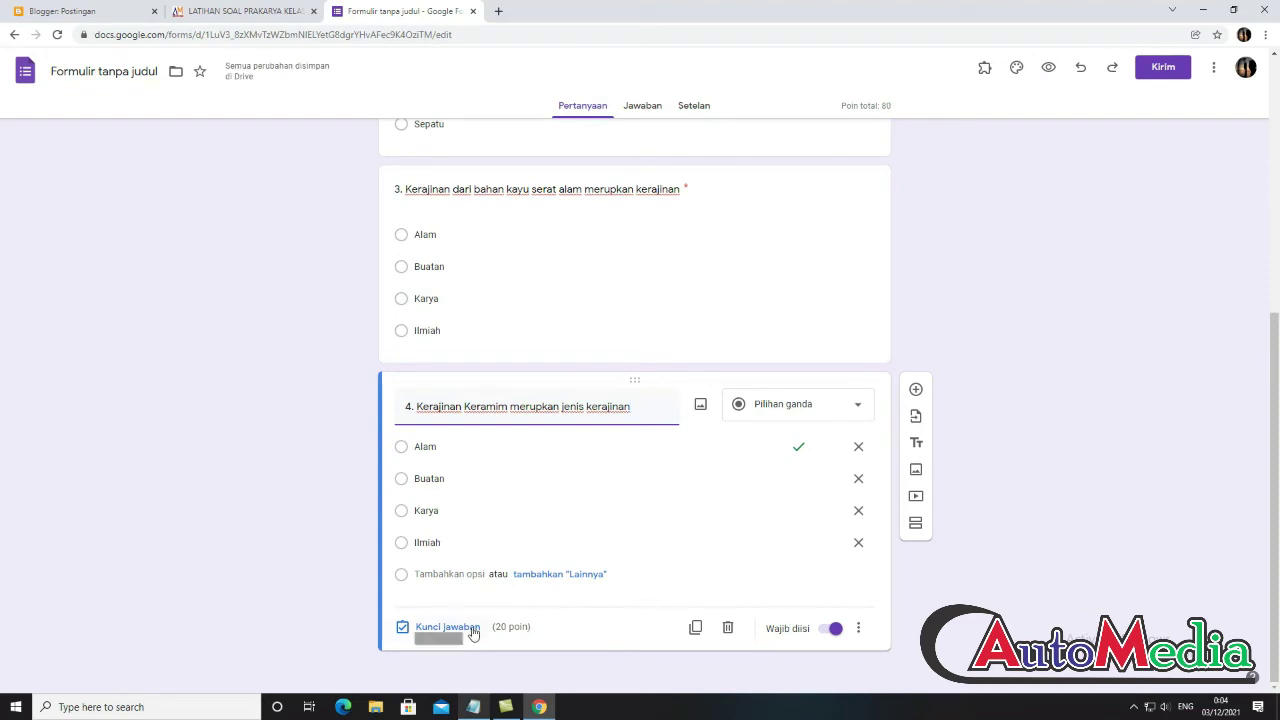
# - Duplicate question 4 and change the number at the start of the copy to 5
pyautogui.click(697, 628)
pyautogui.click(647, 418)
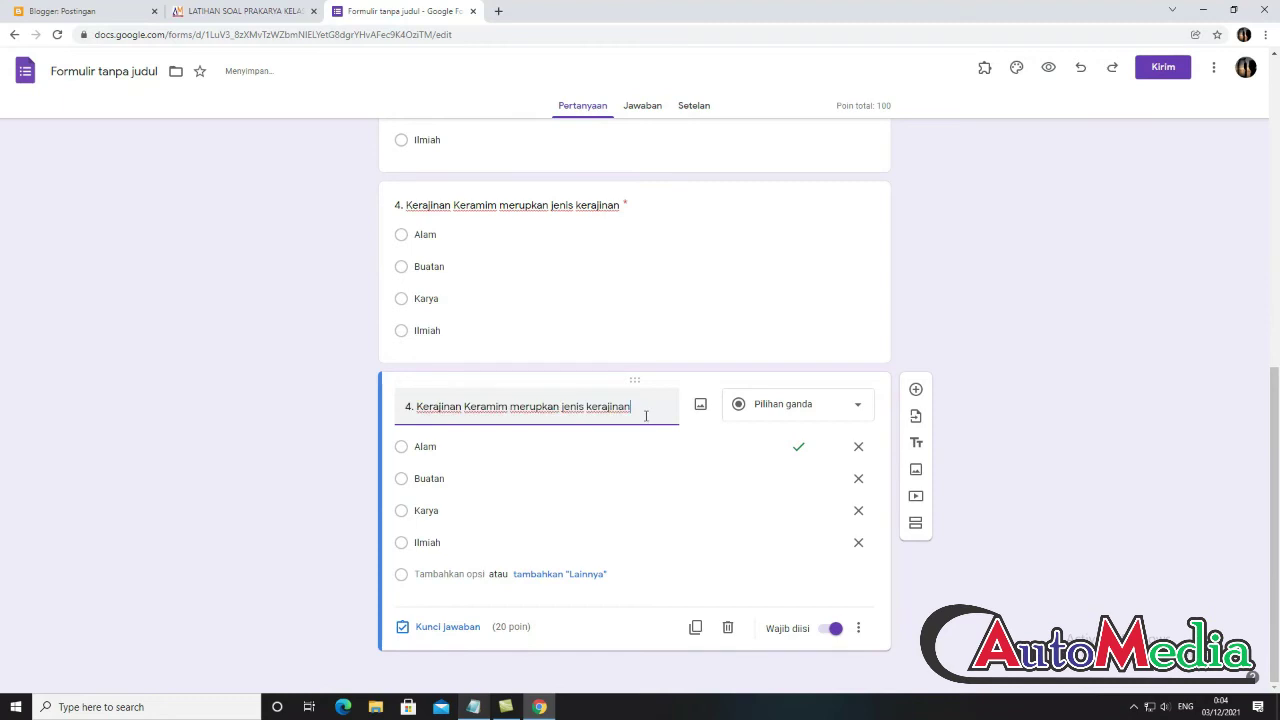
pyautogui.press('Delete')
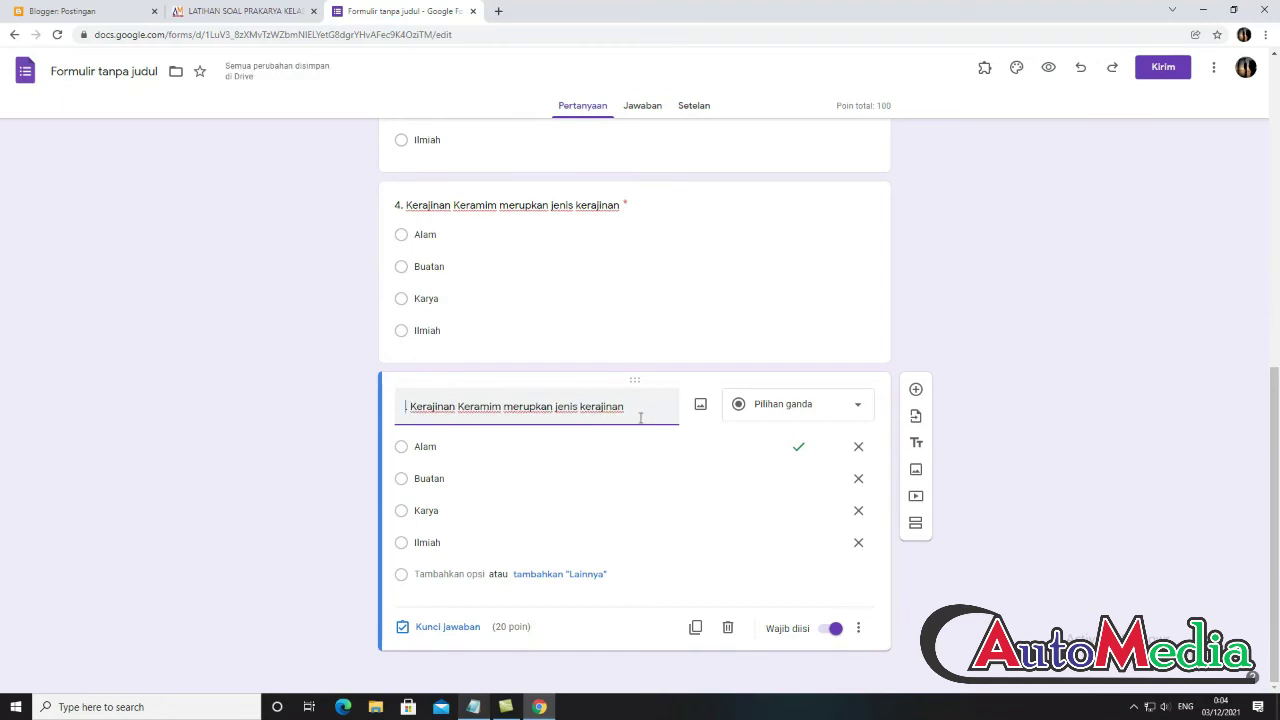
pyautogui.press('Delete')
pyautogui.write('5.')
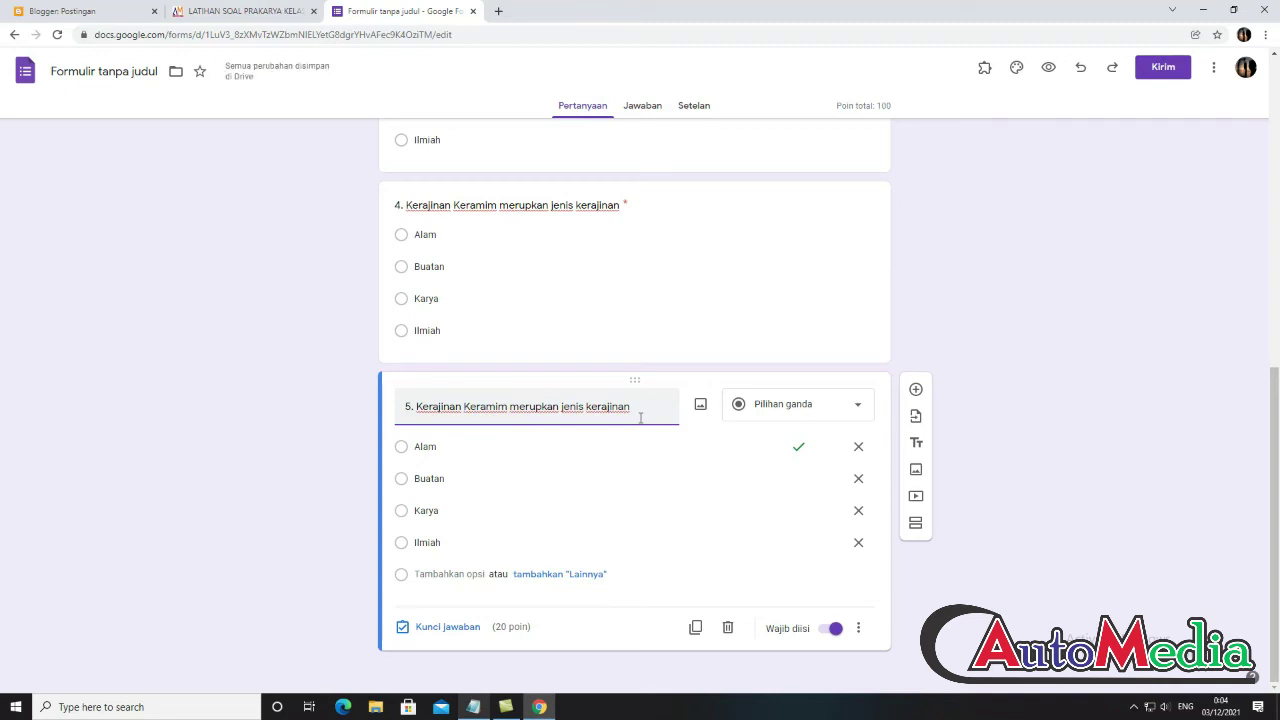
# - Correct the misspelled word "Keramim" to "Keramik" in the text of question 4
pyautogui.click(505, 209)
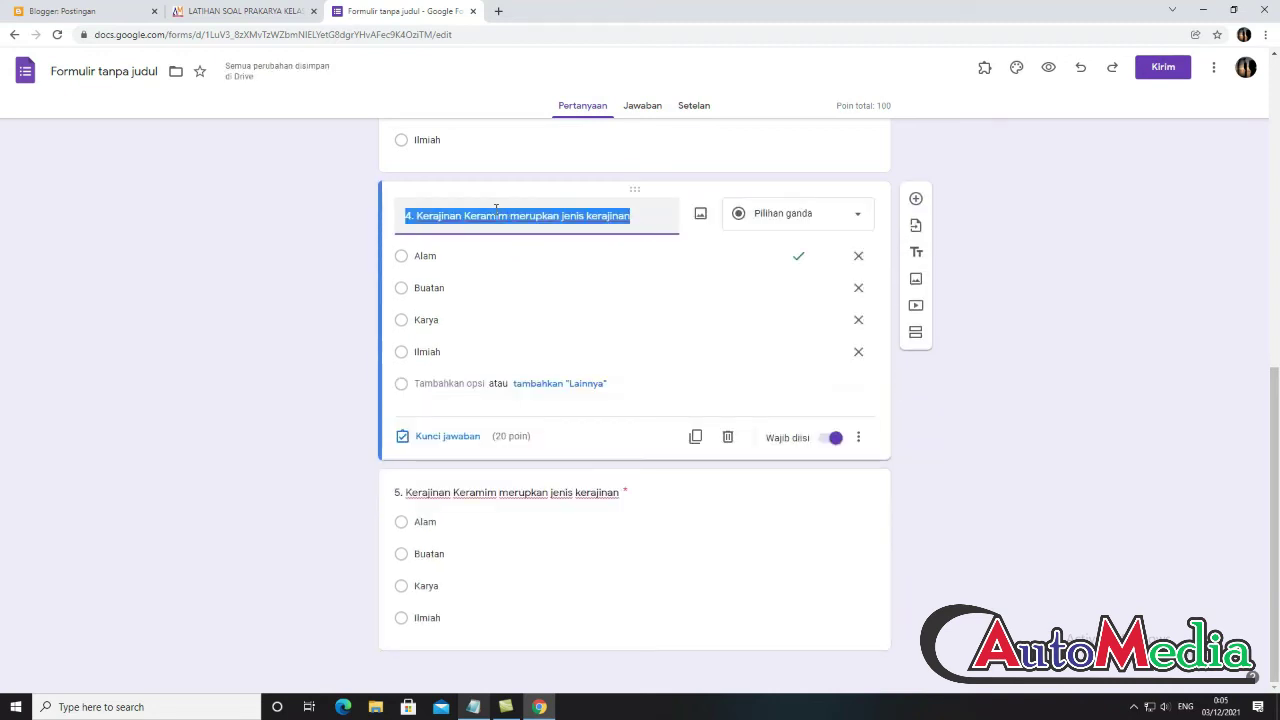
pyautogui.click(510, 285)
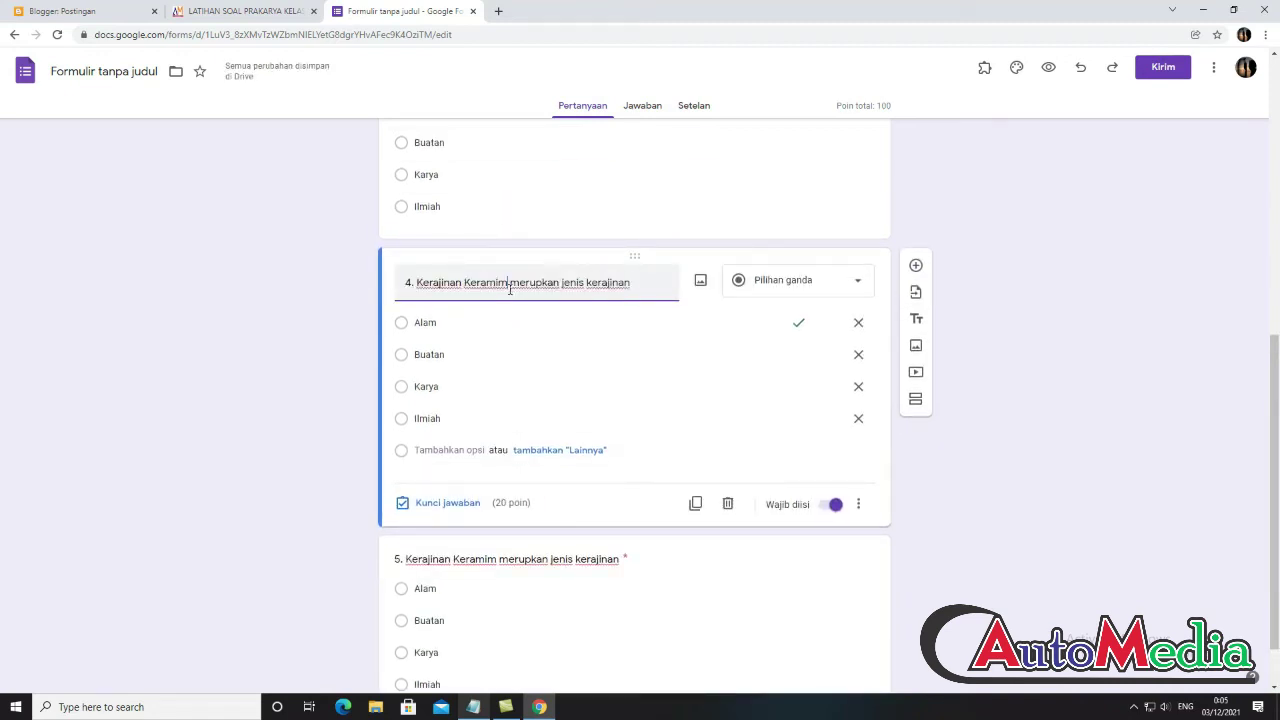
pyautogui.press('BackSpace')
pyautogui.write('k')
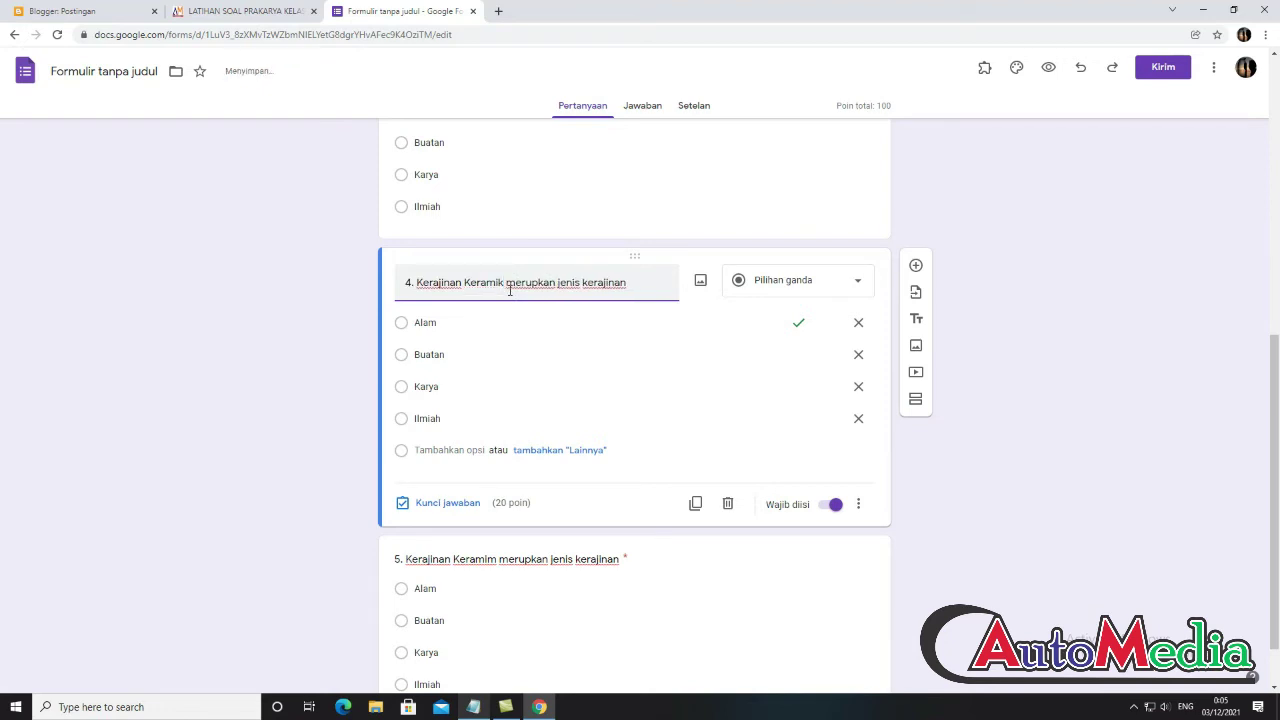
# - Replace "Keramim" with "Batu Bata" in question 5 so it reads "5. Kerajinan Batu Bata merupkan jenis kerajinan"
pyautogui.click(491, 495)
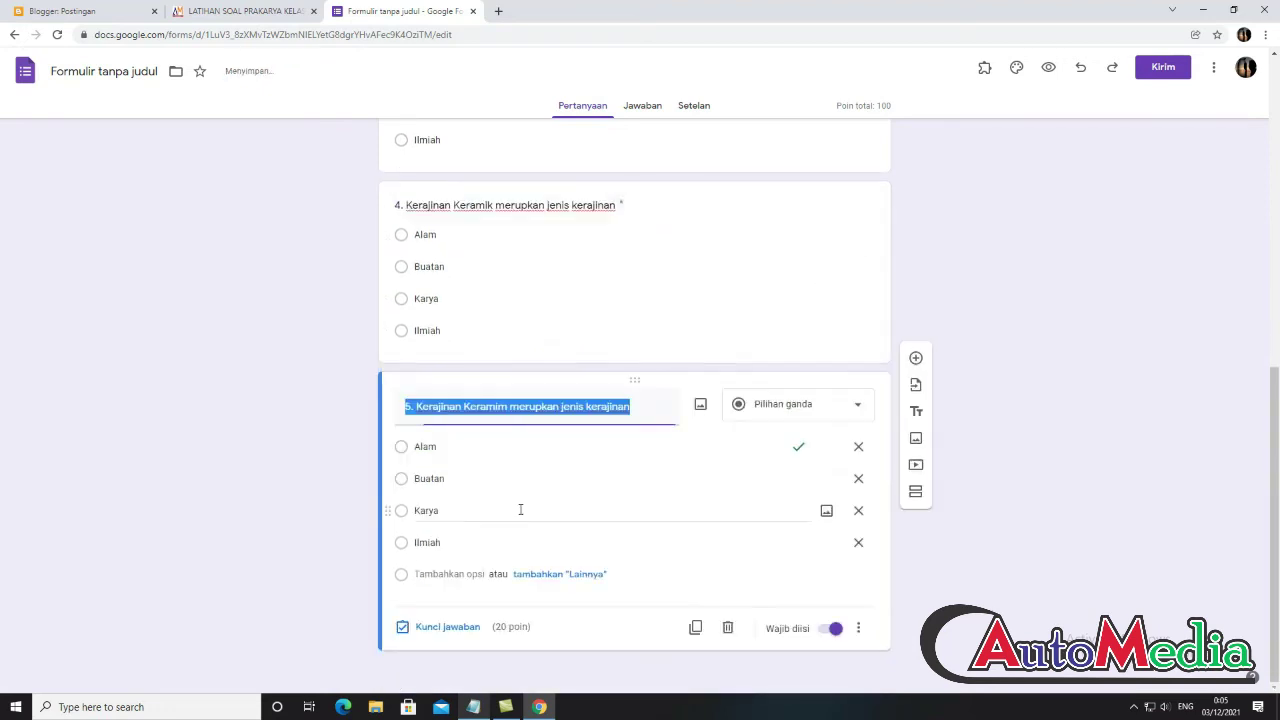
pyautogui.press('Right')
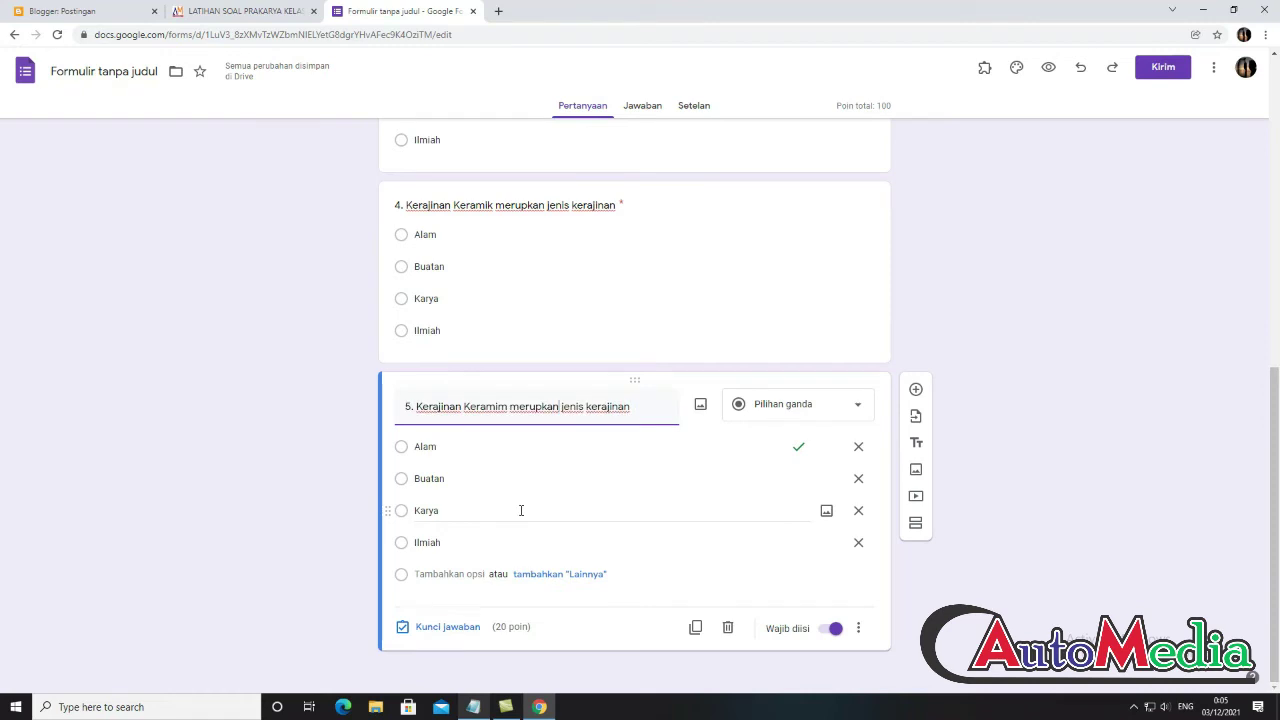
pyautogui.hotkey('shift', 'Right')
pyautogui.press('BackSpace')
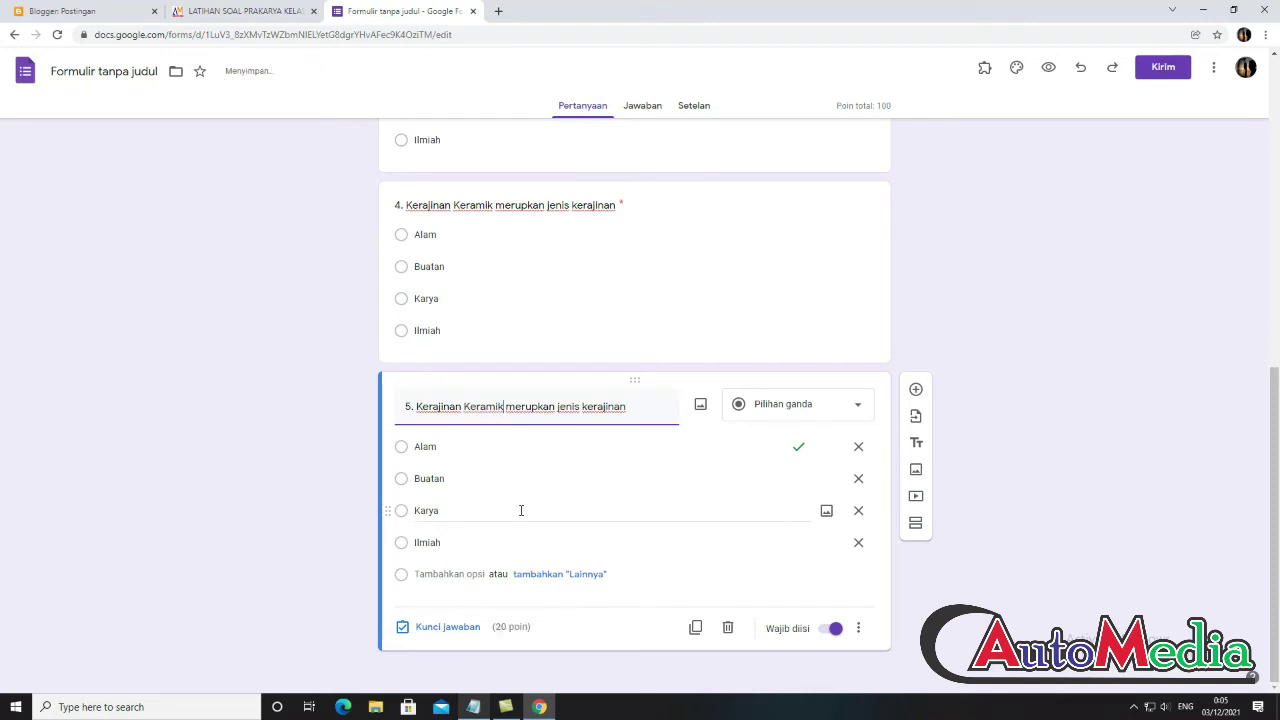
pyautogui.press('BackSpace')
pyautogui.press('BackSpace')
pyautogui.press('BackSpace')
pyautogui.press('BackSpace')
pyautogui.press('BackSpace')
pyautogui.press('BackSpace')
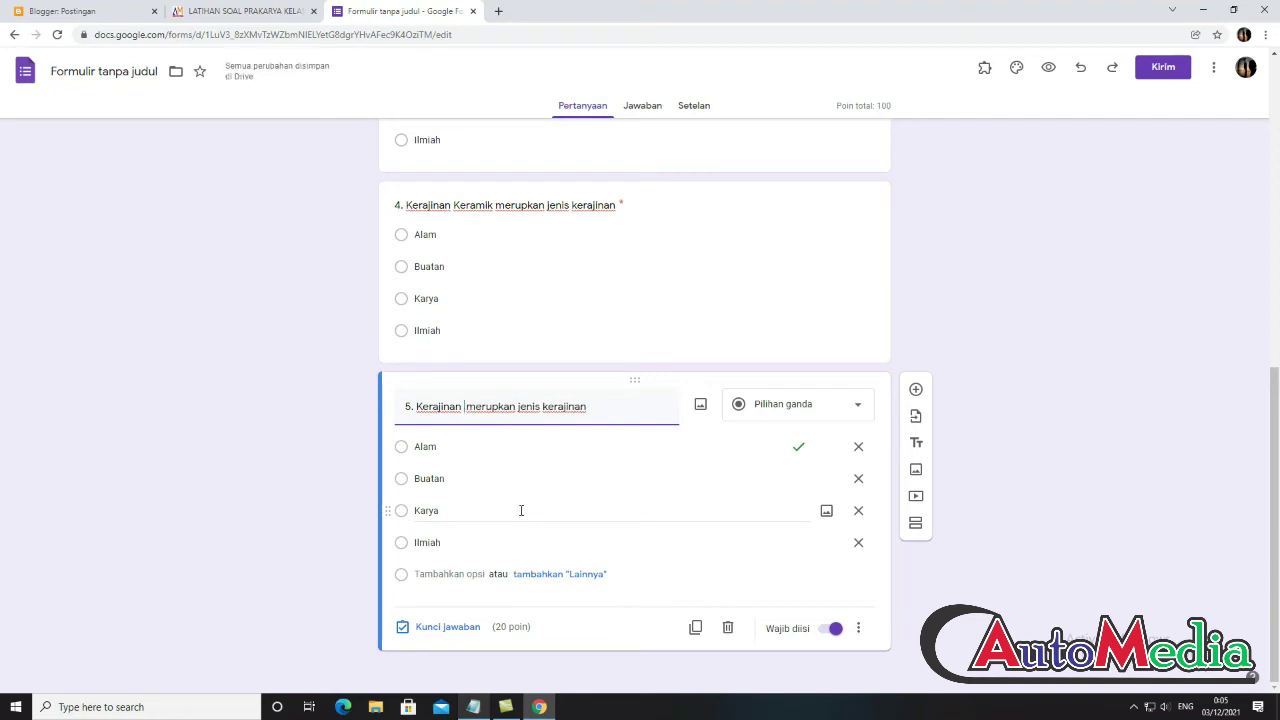
pyautogui.write('Batu Bat')
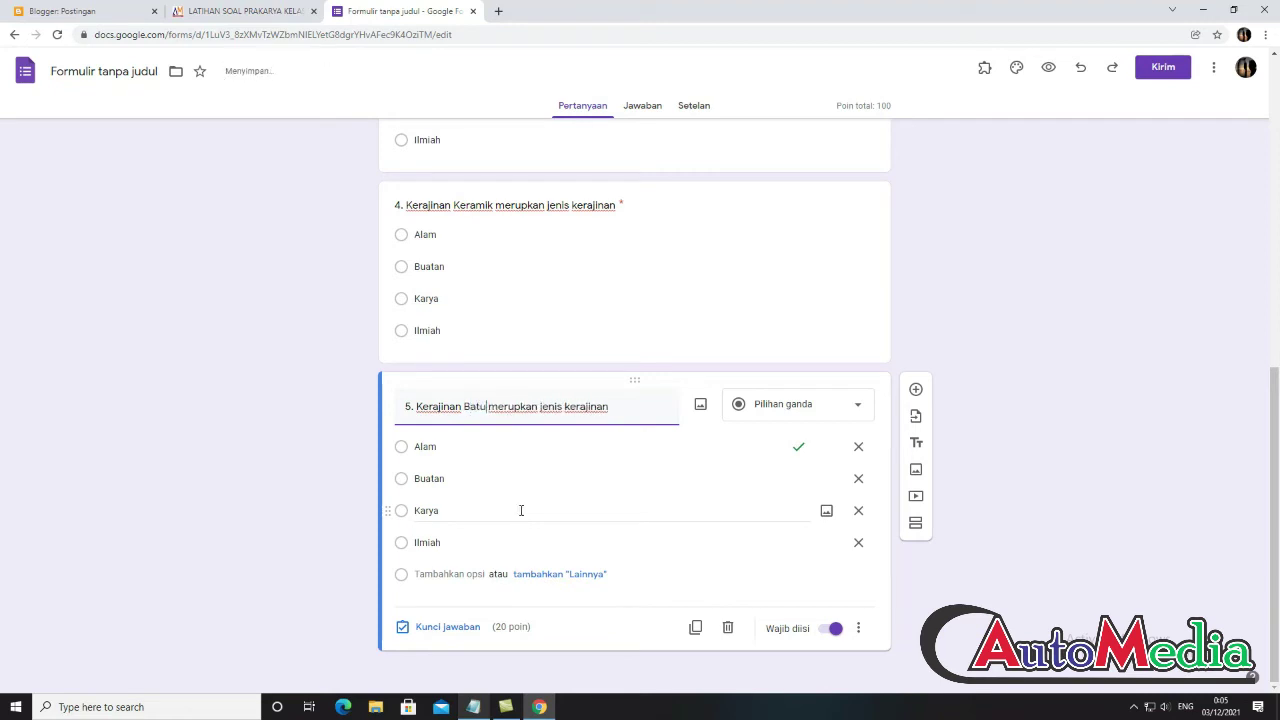
pyautogui.write('a')
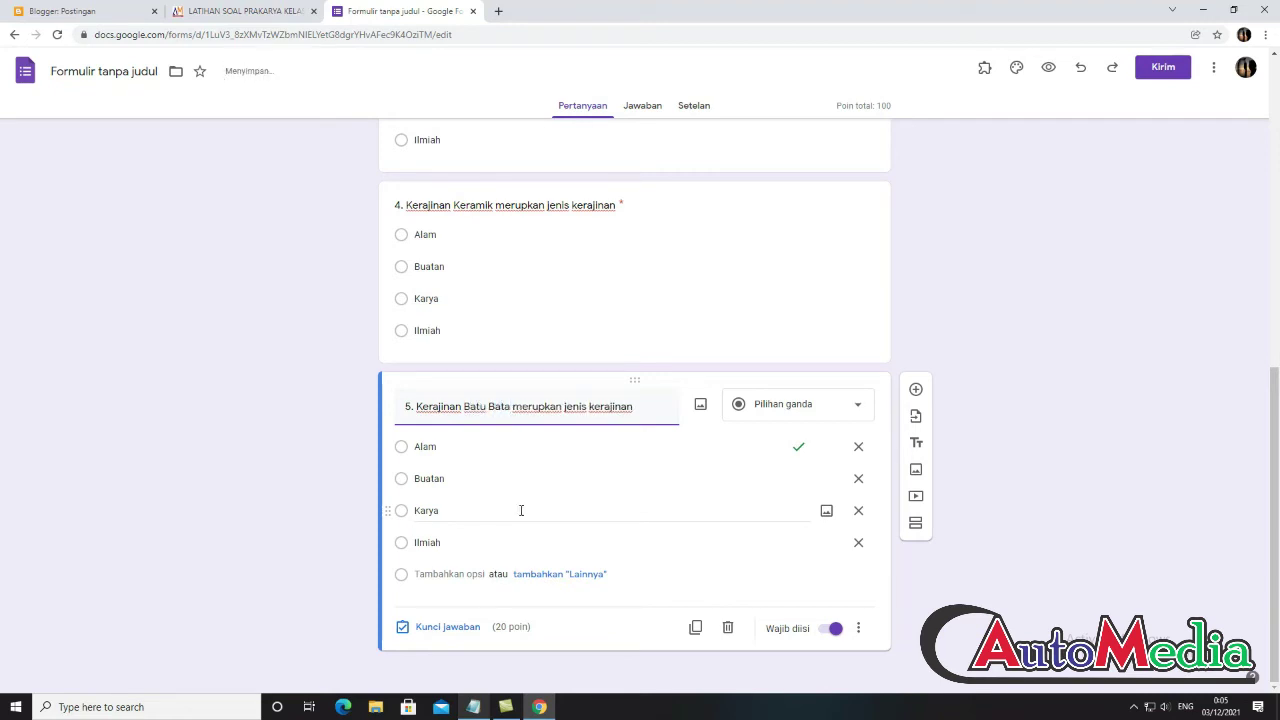
# - Make "Buatan" the only correct option in question 4's answer key and return to the question
pyautogui.click(564, 263)
pyautogui.click(403, 290)
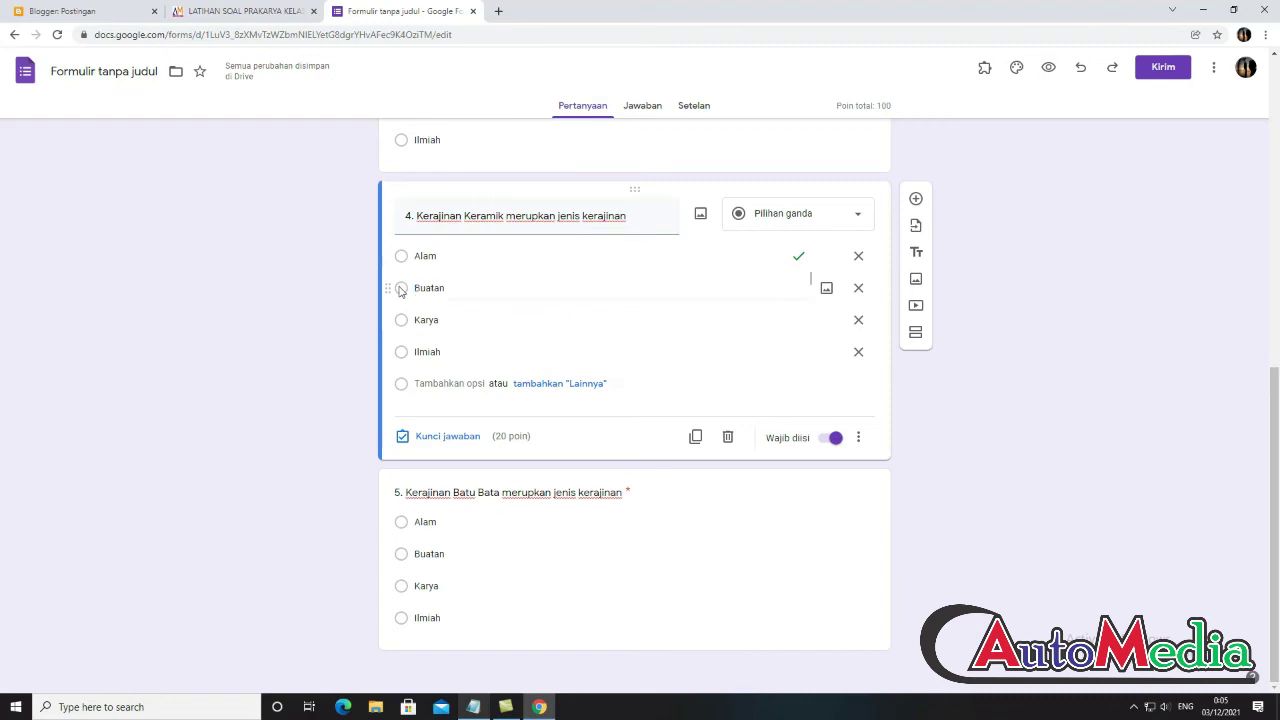
pyautogui.click(412, 438)
pyautogui.click(416, 320)
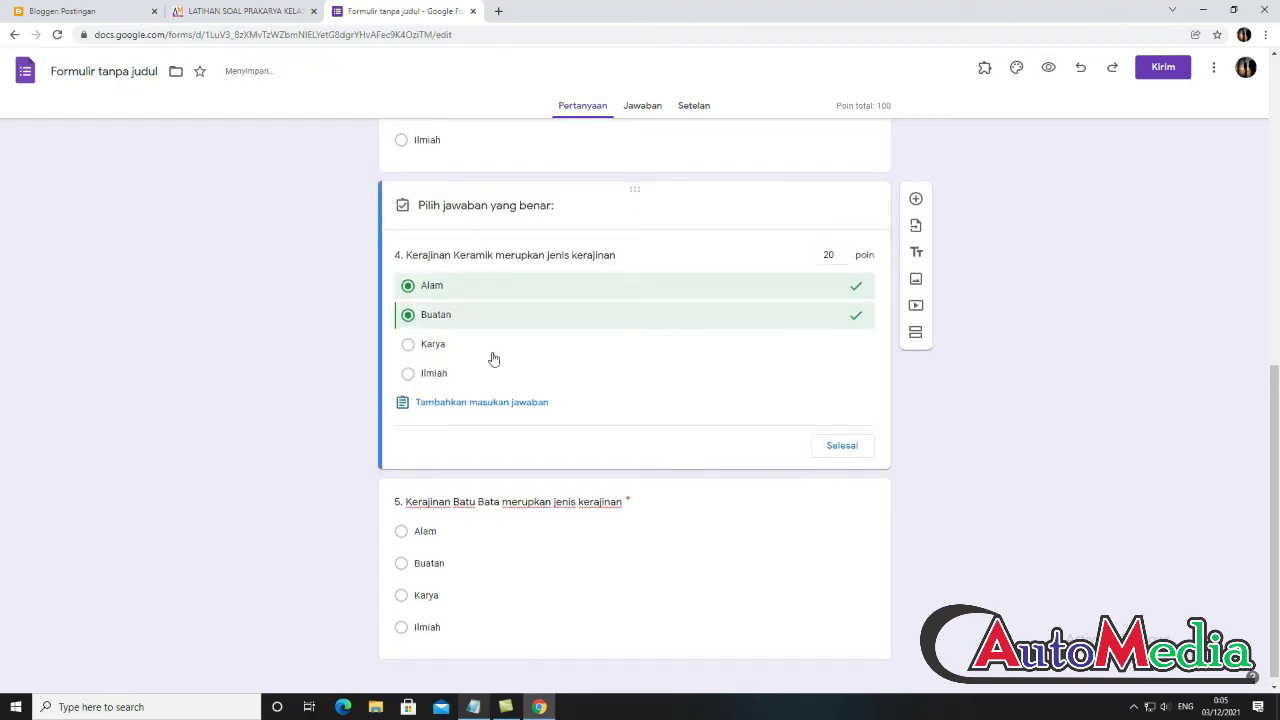
pyautogui.click(456, 296)
pyautogui.click(841, 445)
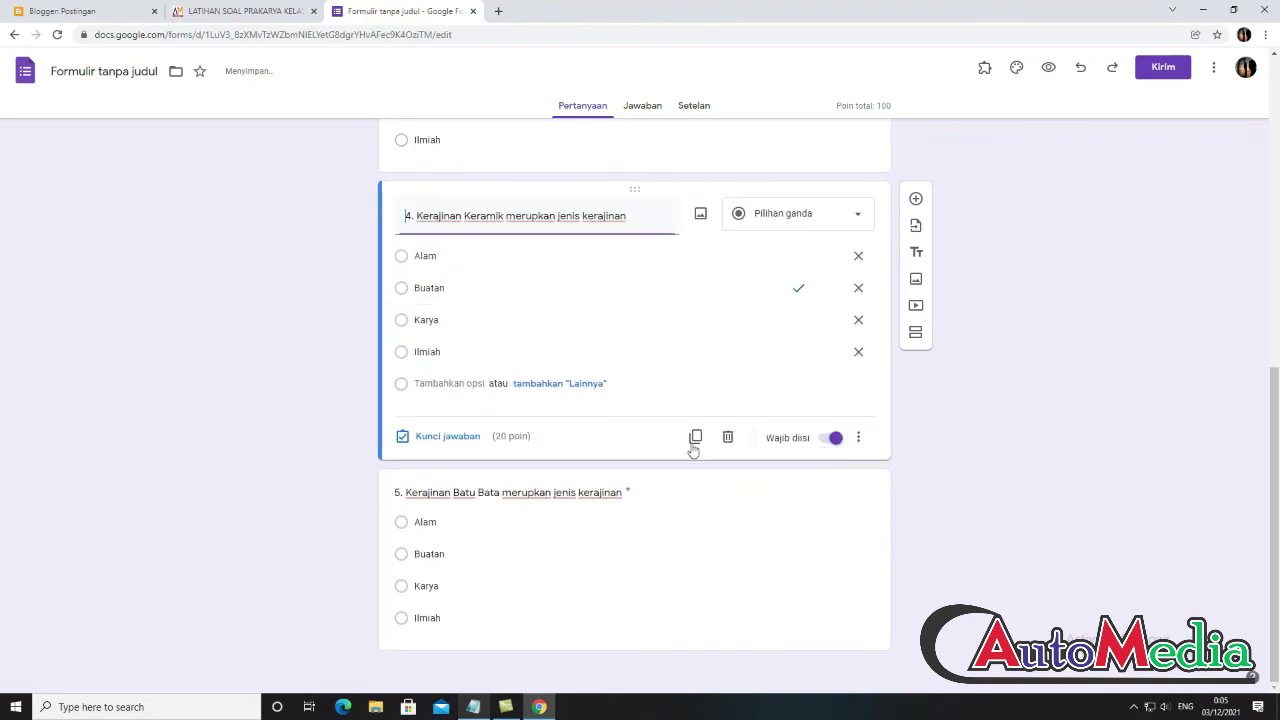
# - Check the correct option and points in question 5's answer key, and return to the question
pyautogui.click(585, 539)
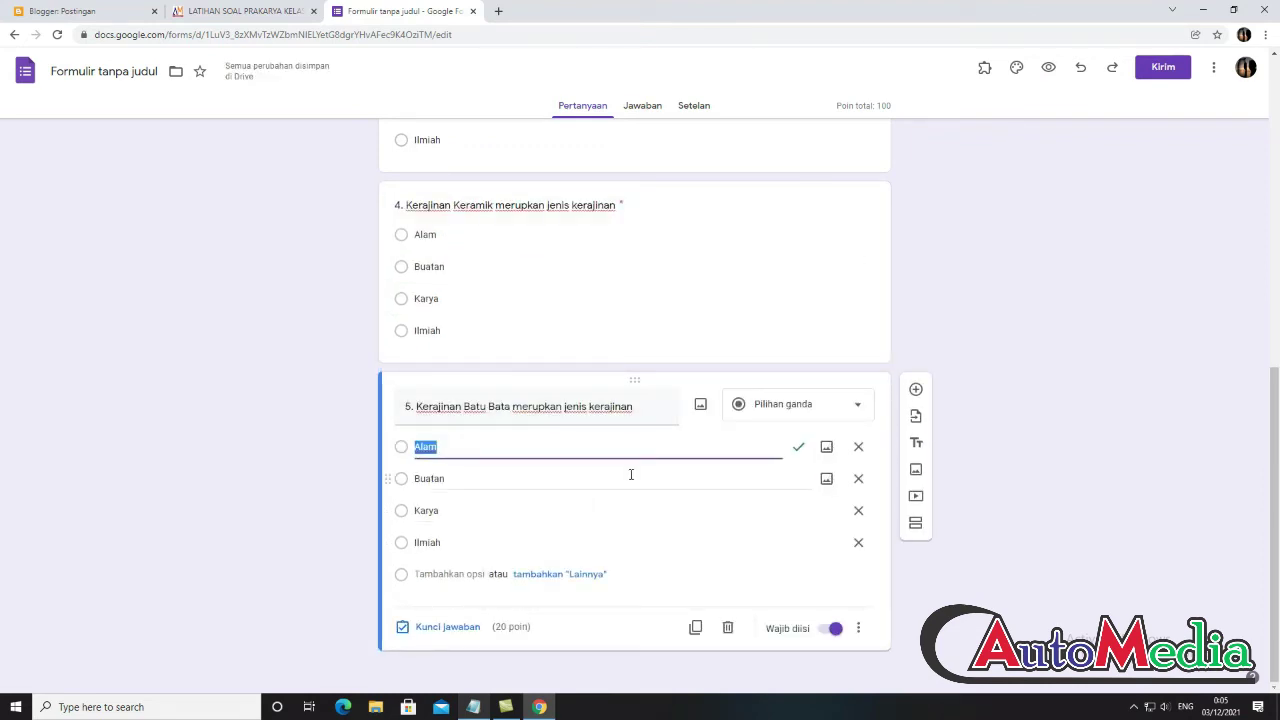
pyautogui.click(454, 629)
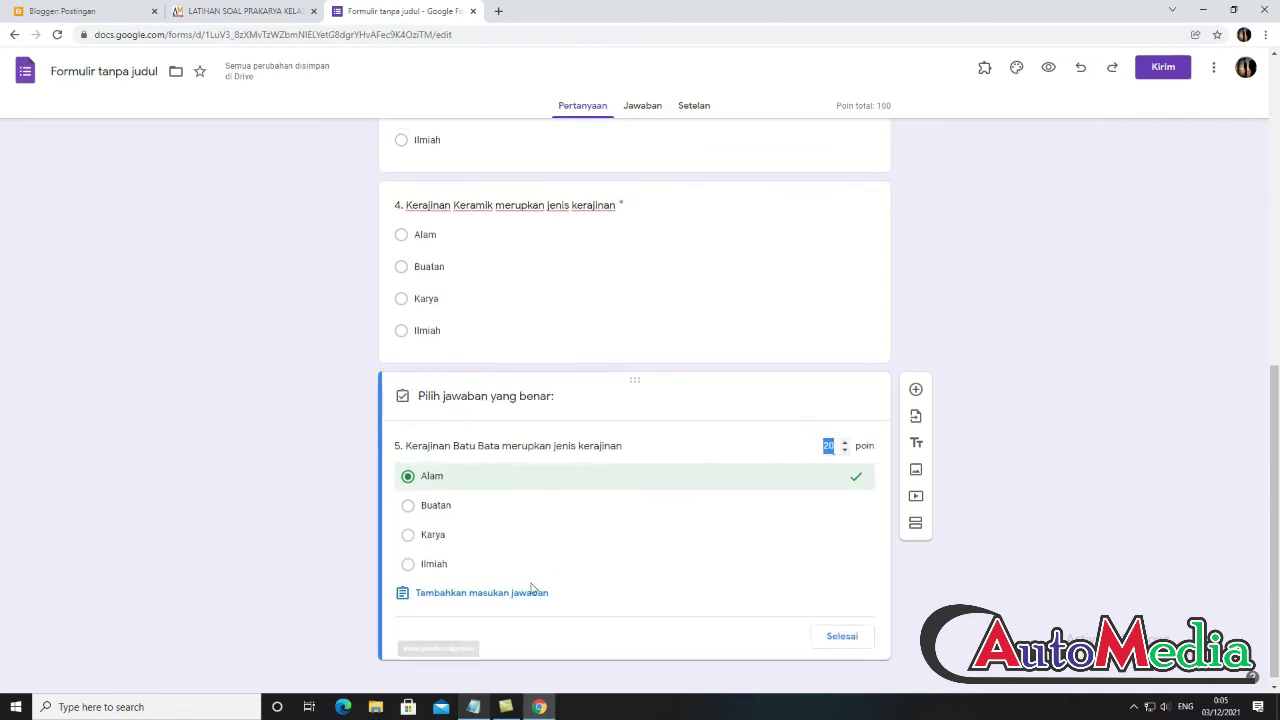
pyautogui.click(843, 637)
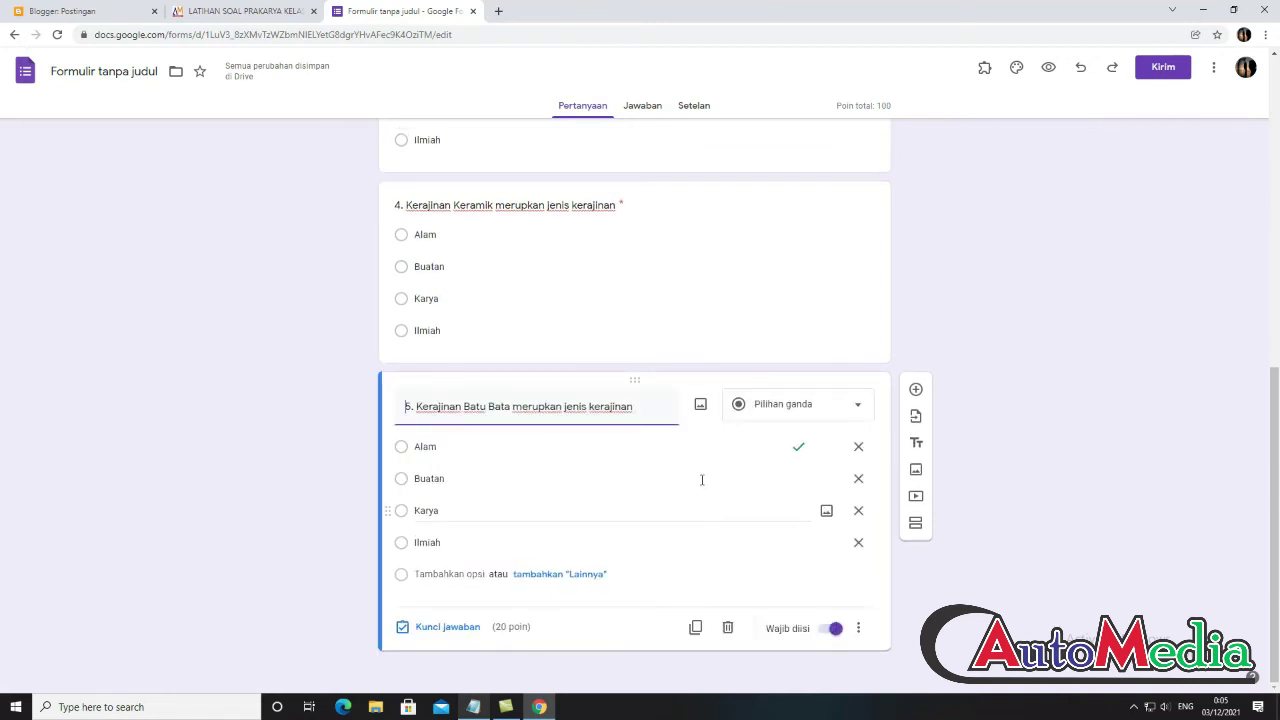
# - Check question 1's answer key and make answering question 1 required
pyautogui.scroll(6, 697, 466)
pyautogui.click(594, 371)
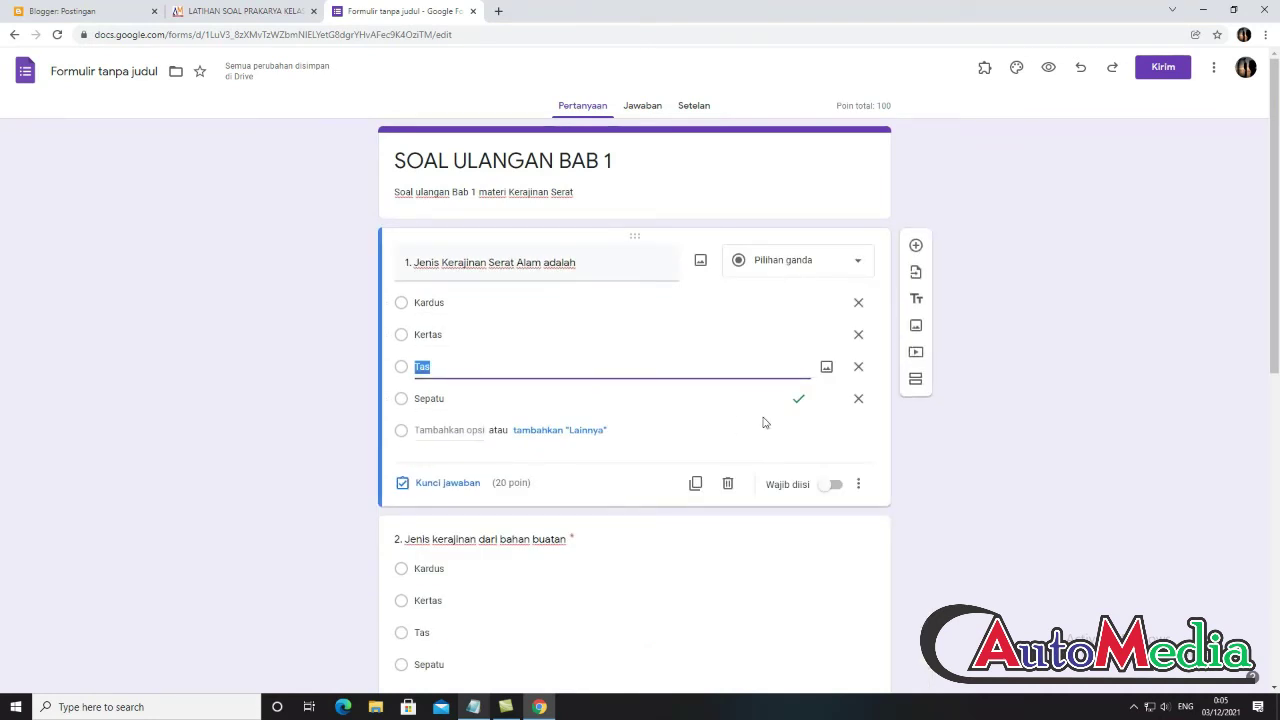
pyautogui.click(450, 484)
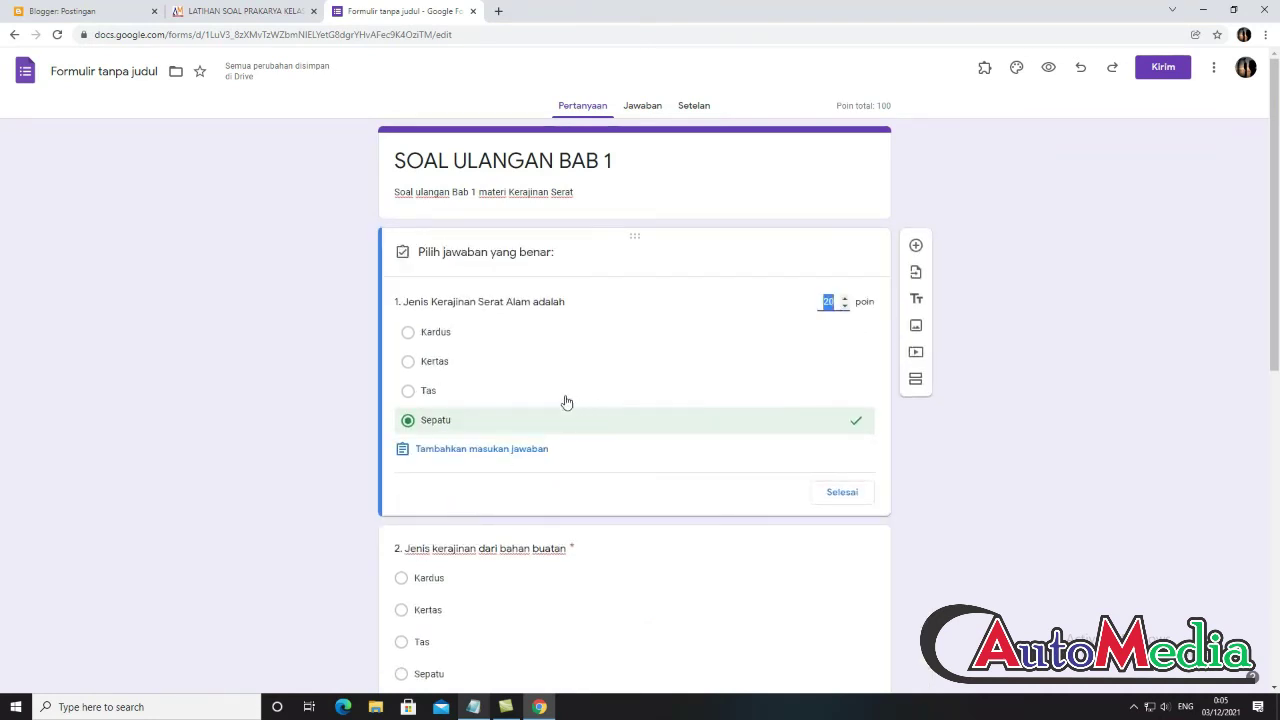
pyautogui.click(831, 491)
pyautogui.click(831, 485)
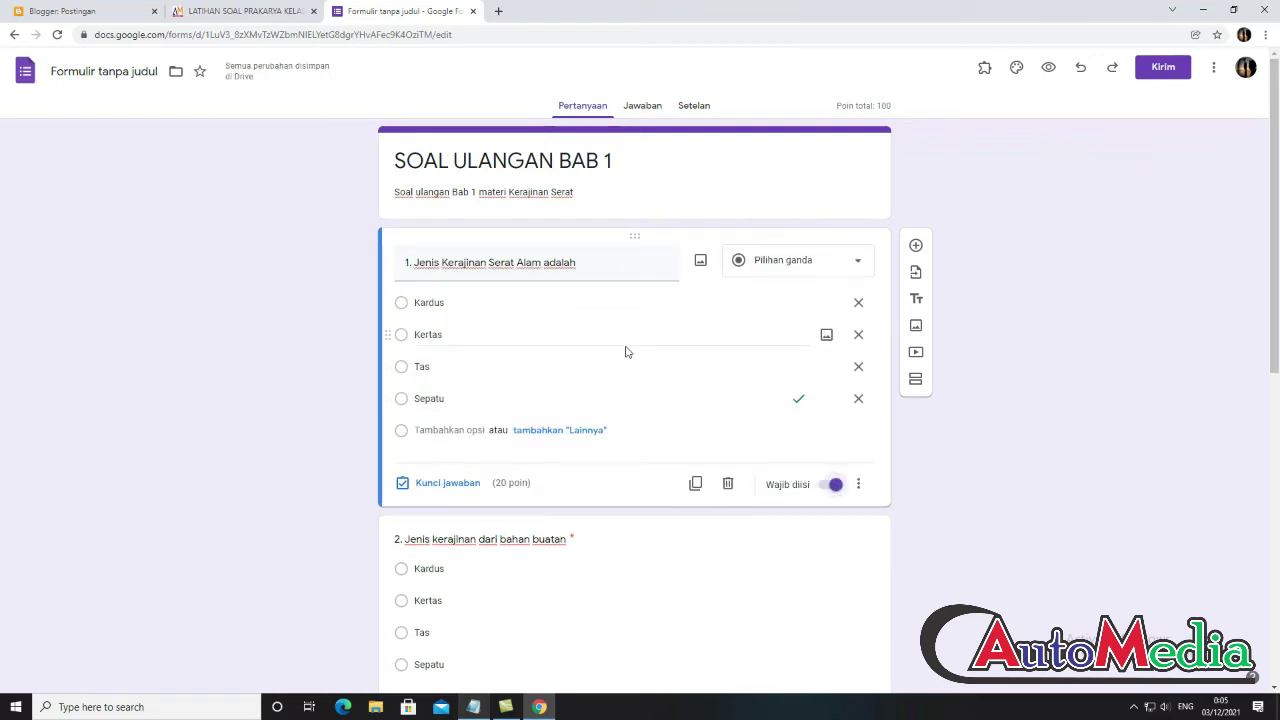
# - Duplicate question 1, retitle the upper copy "Nama Lengkap" and change its type to Jawaban singkat
pyautogui.click(696, 484)
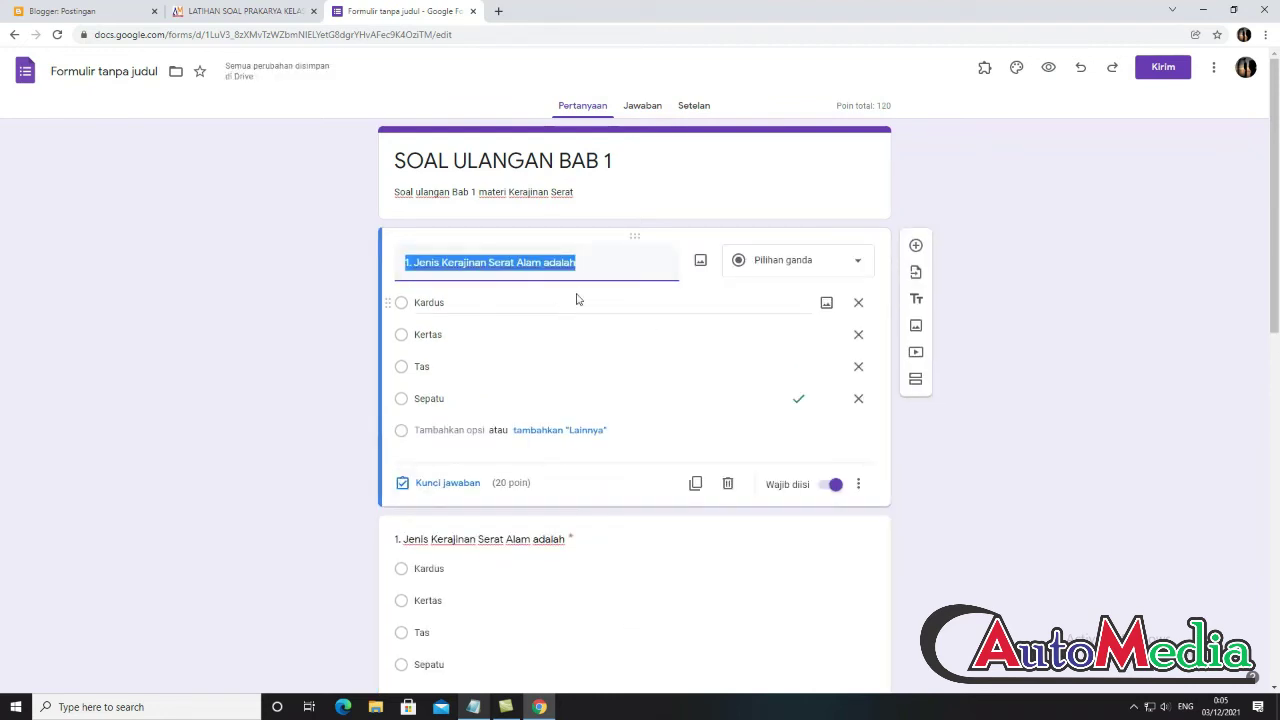
pyautogui.write('Nama')
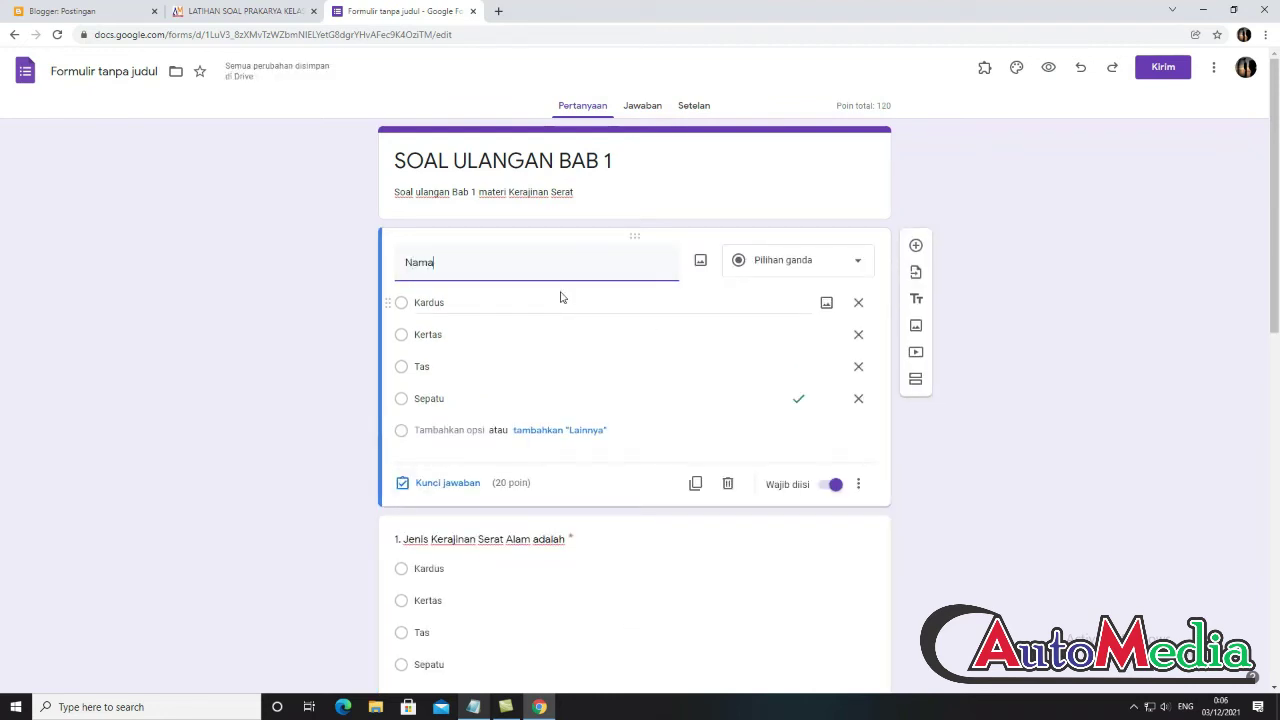
pyautogui.write(' Lengka')
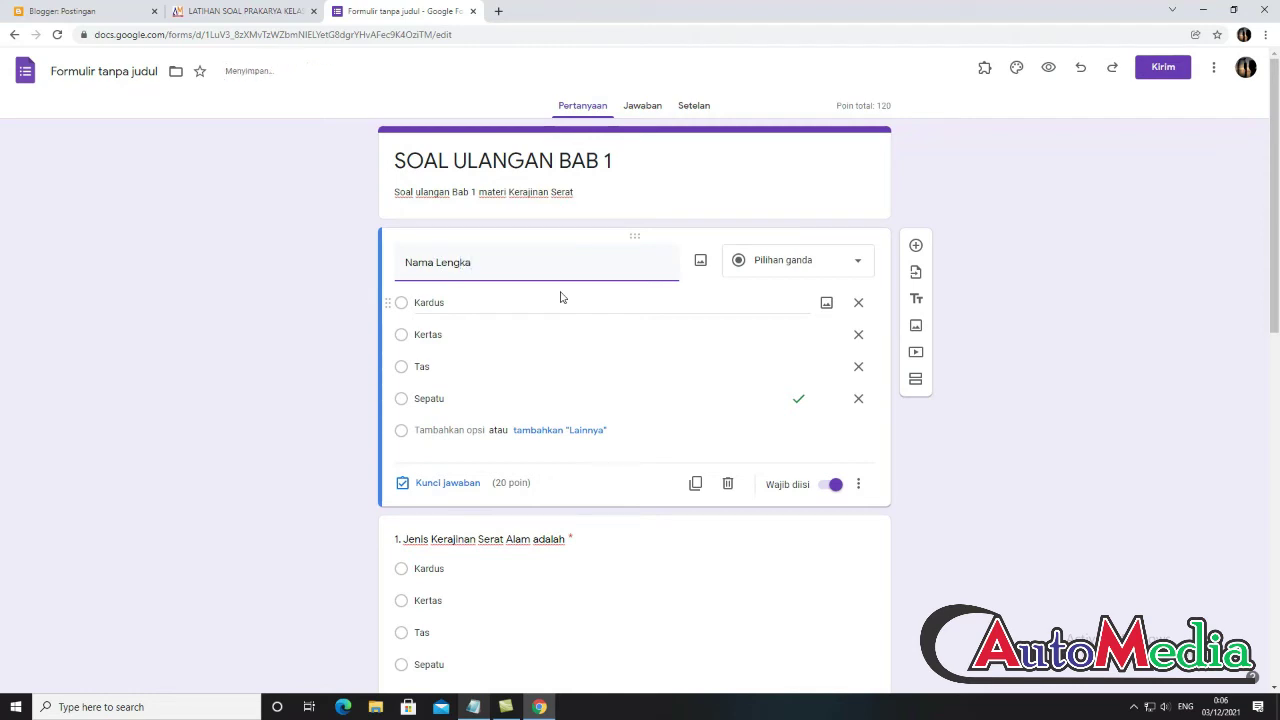
pyautogui.write('p')
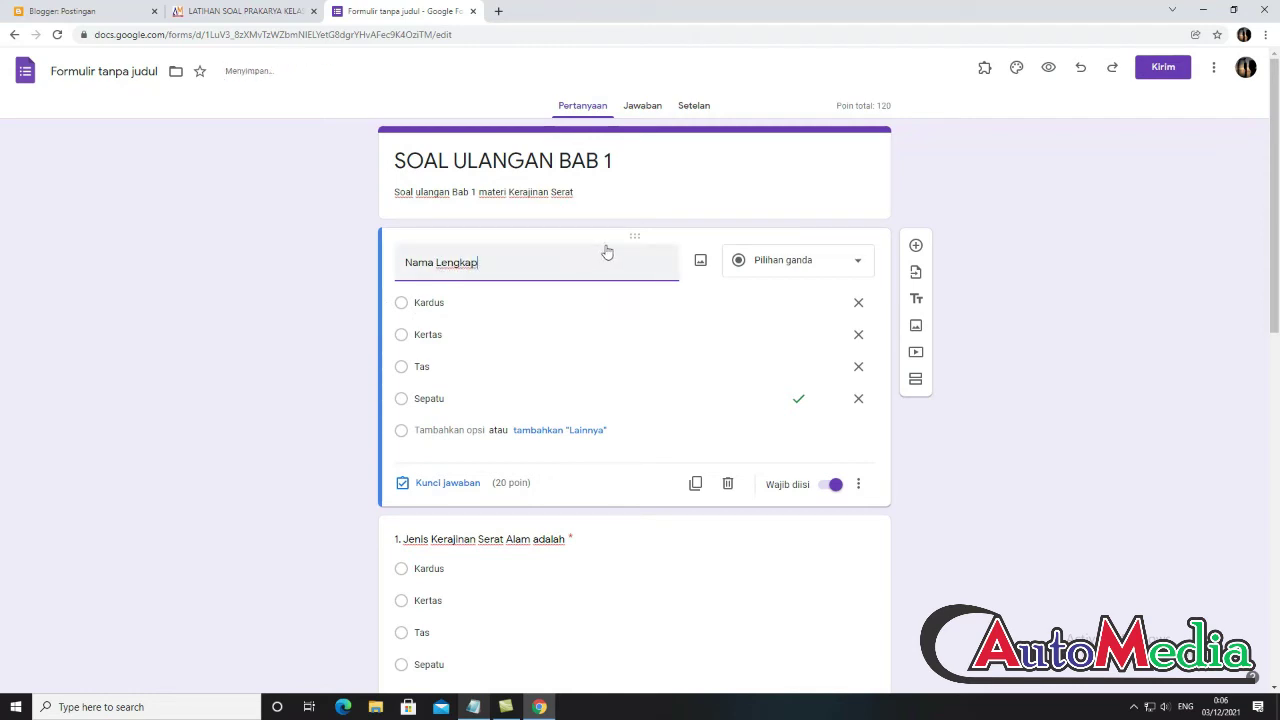
pyautogui.click(773, 266)
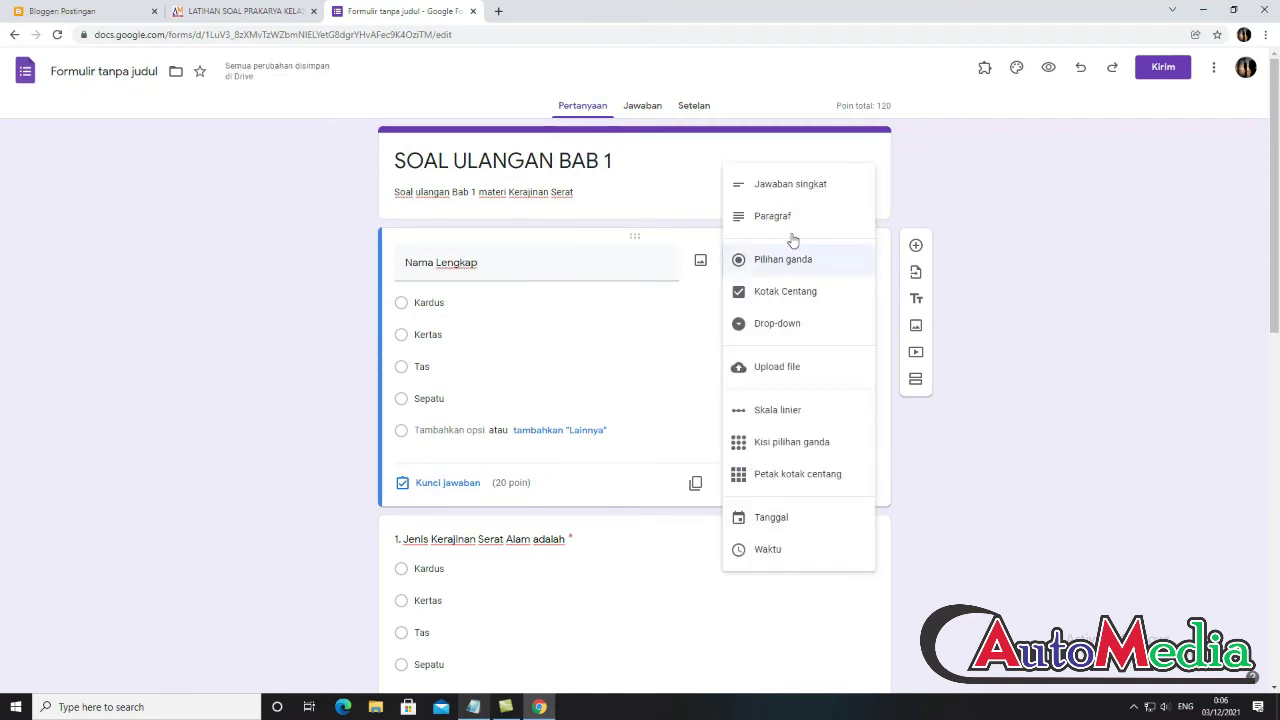
pyautogui.click(808, 184)
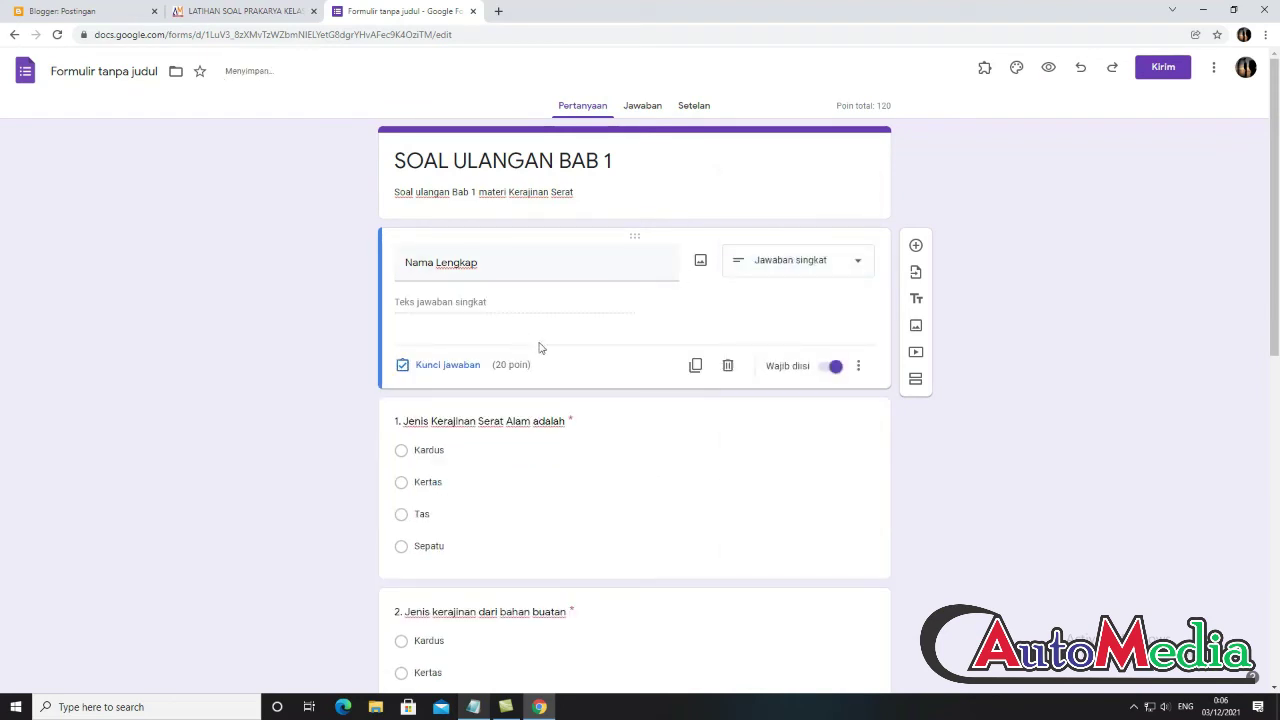
# - Duplicate the "Nama Lengkap" question, title the copy "Kelas" and change its type to Drop-down
pyautogui.click(697, 366)
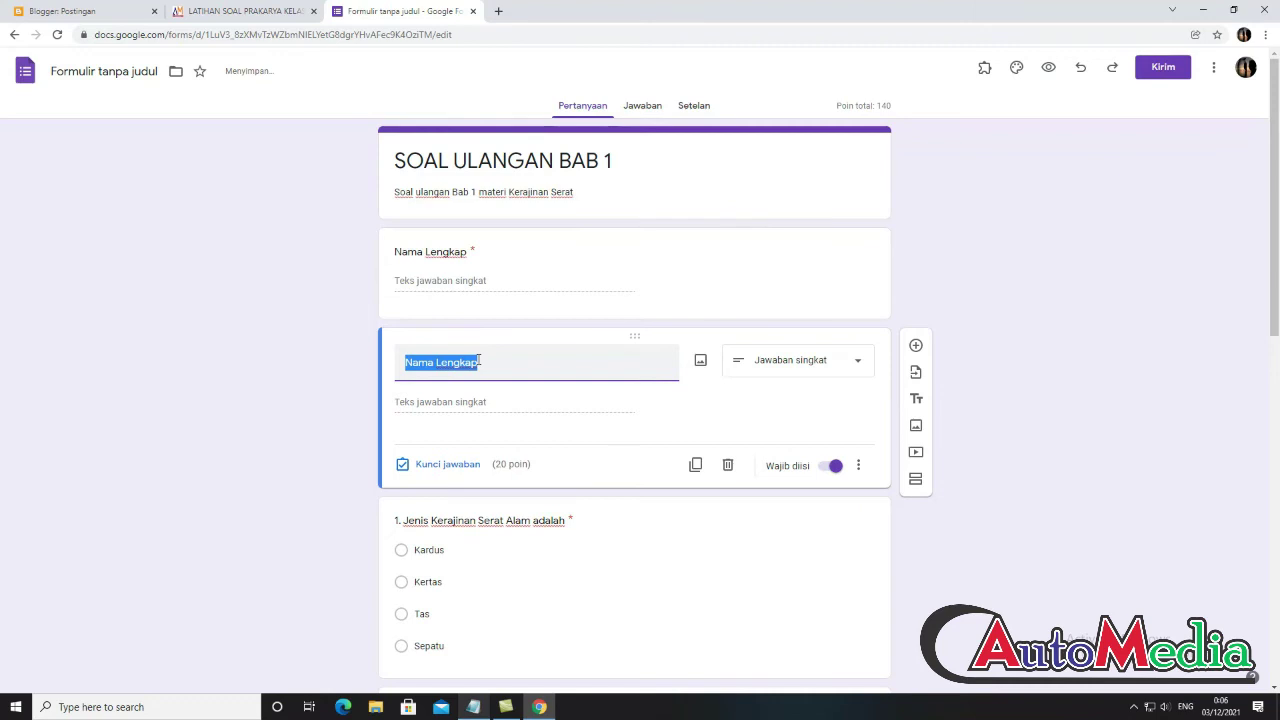
pyautogui.write('No')
pyautogui.press('BackSpace')
pyautogui.write('Kelas')
pyautogui.click(753, 376)
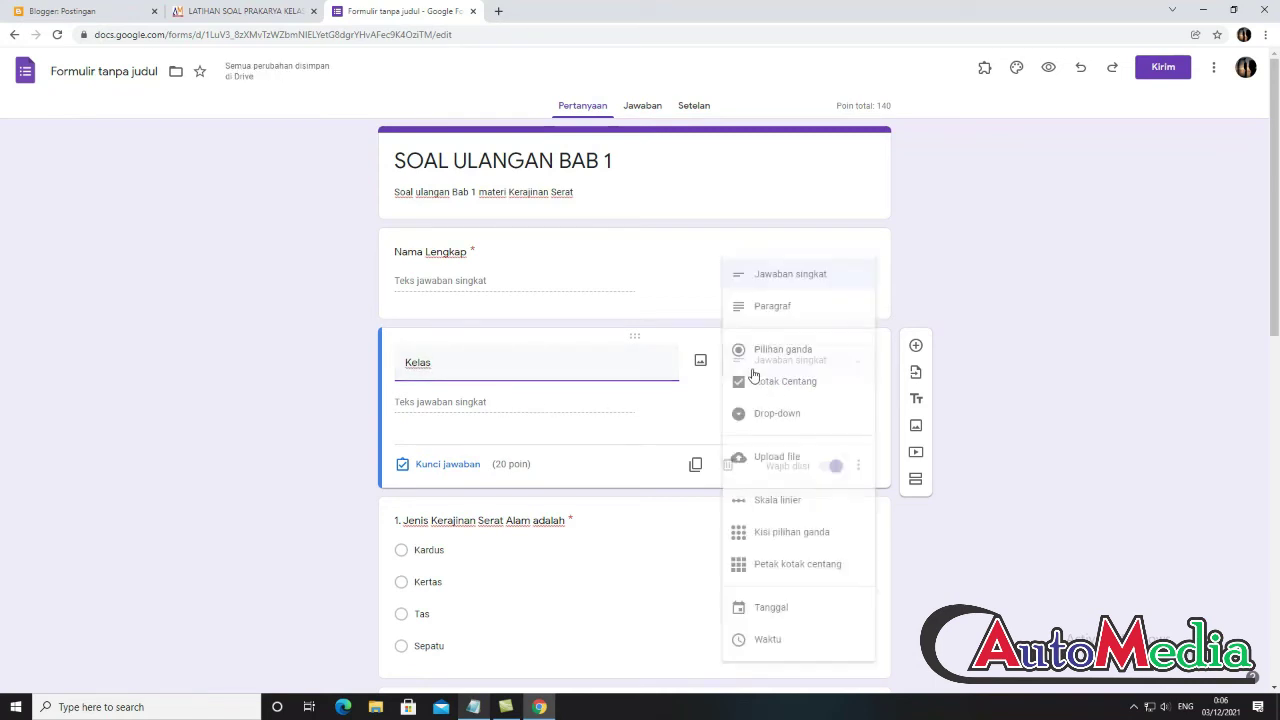
pyautogui.click(786, 425)
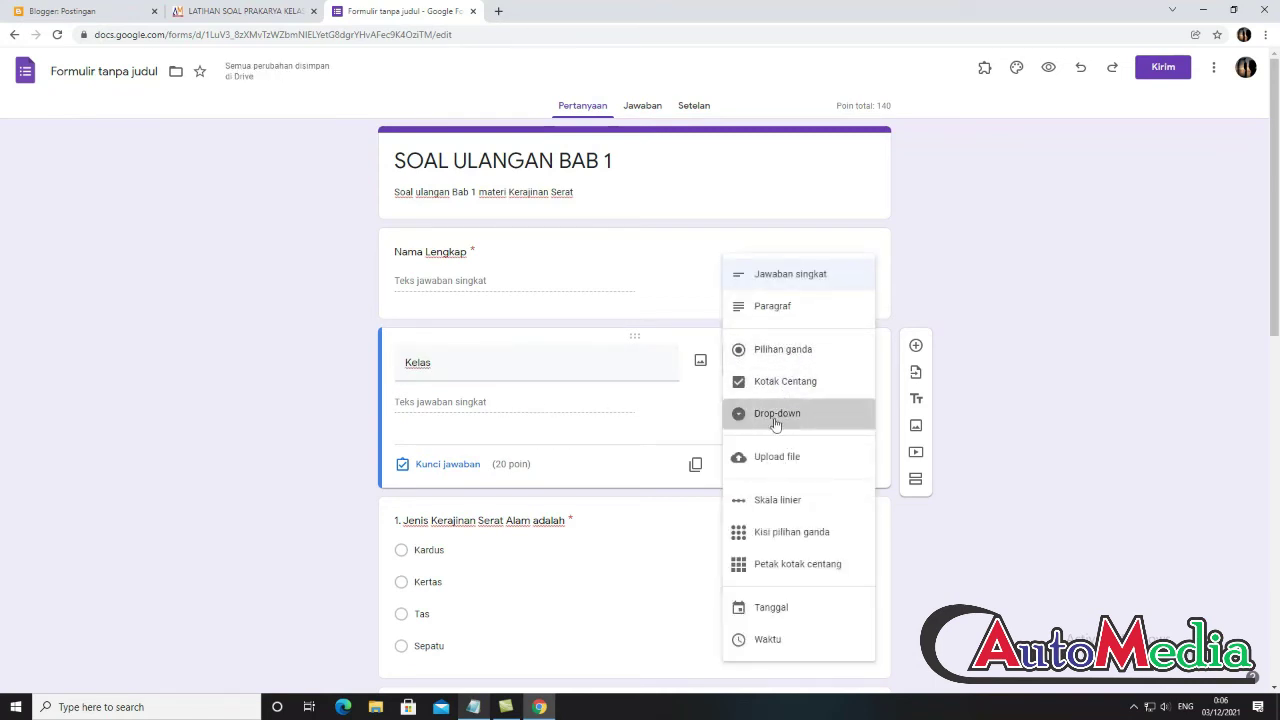
# - Enter "7a" and "7b" as the two options of the "Kelas" question
pyautogui.click(443, 397)
pyautogui.write('7a')
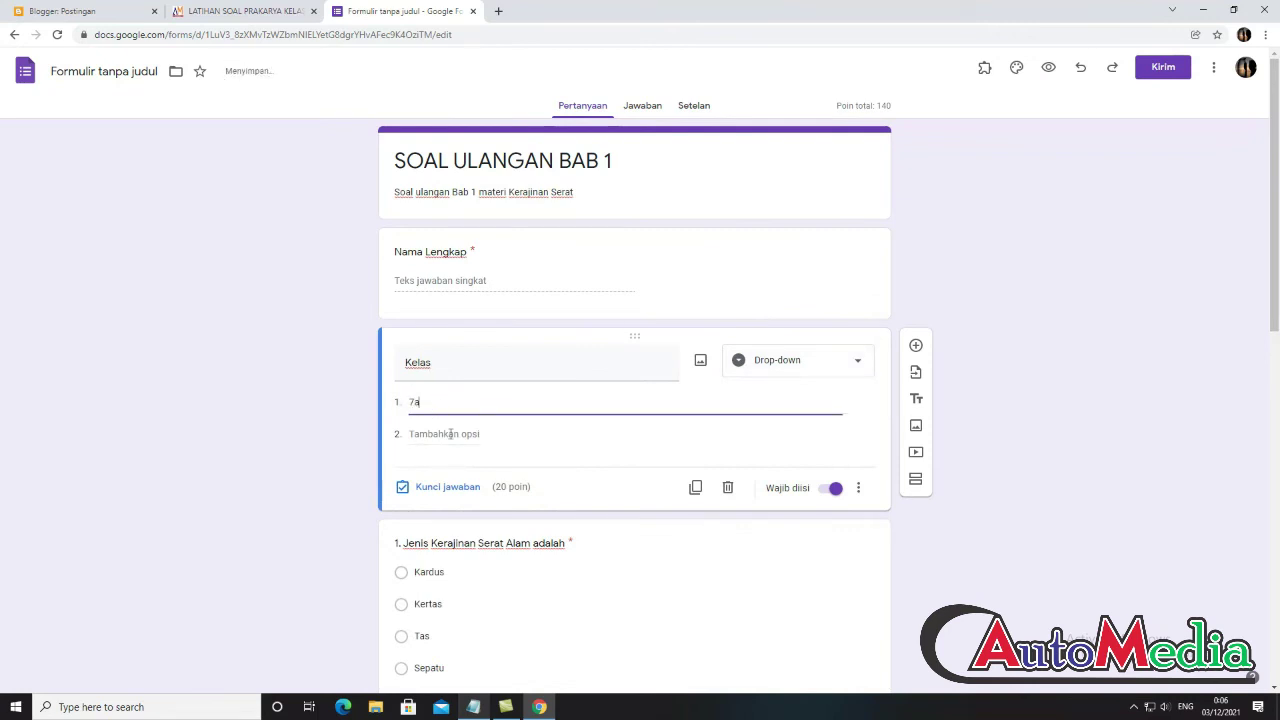
pyautogui.click(450, 433)
pyautogui.write('7b')
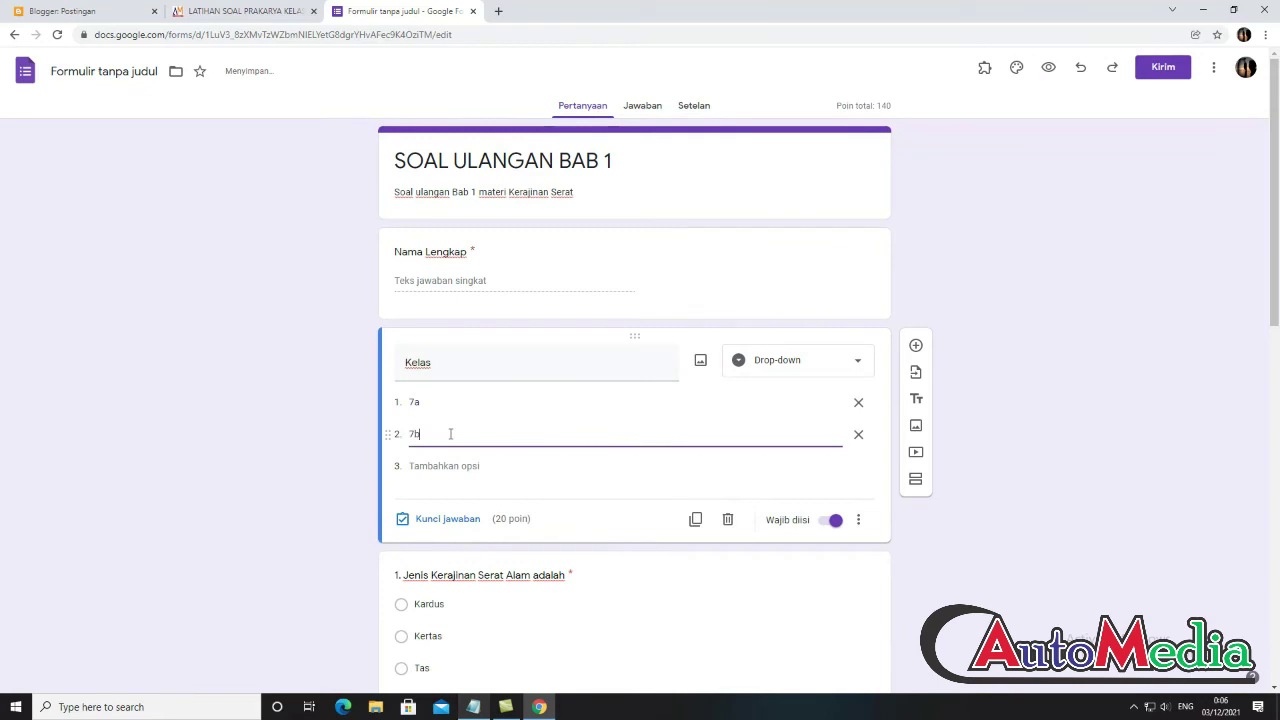
# - Duplicate the "Kelas" question, title the copy "absen" and change its type to Jawaban singkat
pyautogui.click(695, 519)
pyautogui.write('absen')
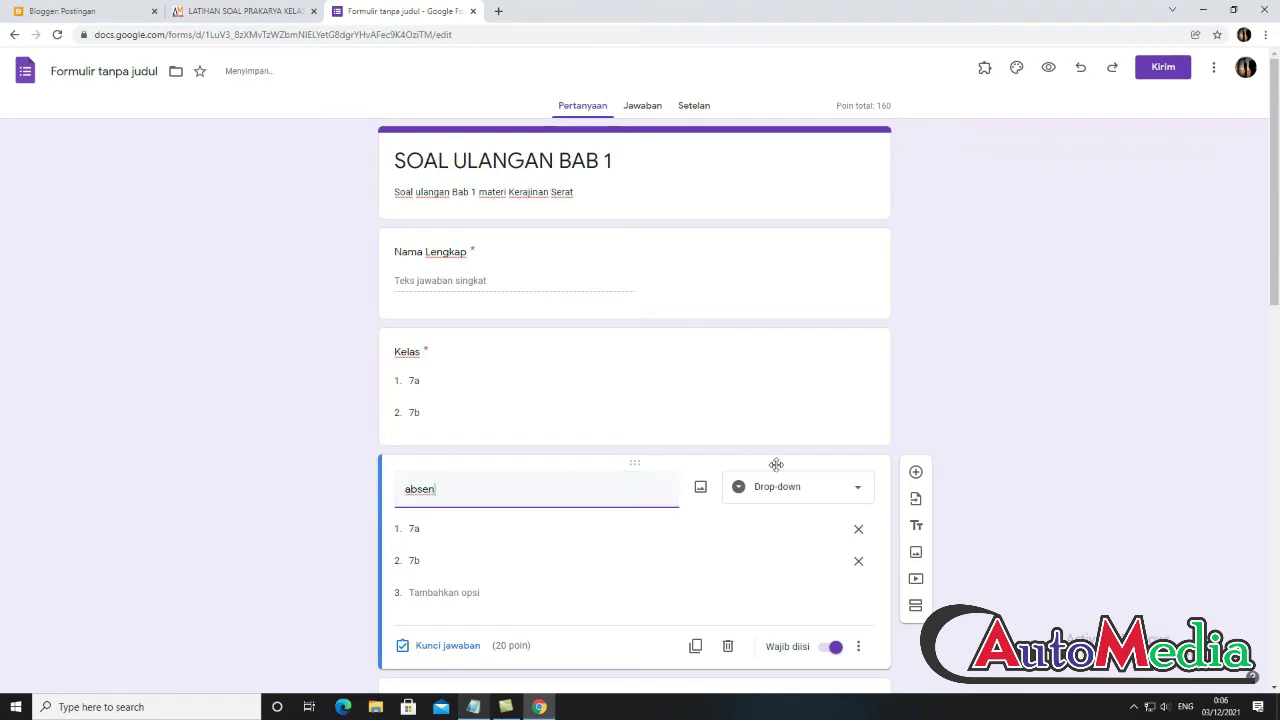
pyautogui.click(790, 492)
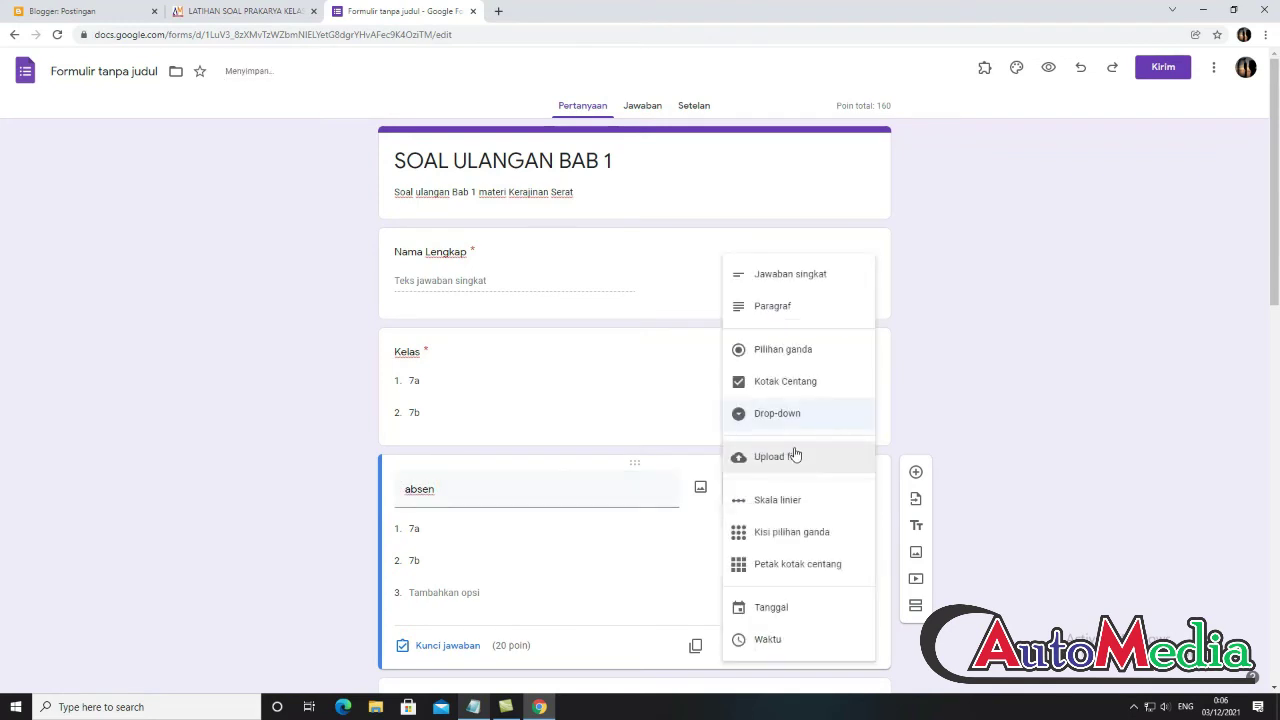
pyautogui.click(794, 277)
# - Retitle the "absen" question as "No Absen"
pyautogui.scroll(-9, 440, 487)
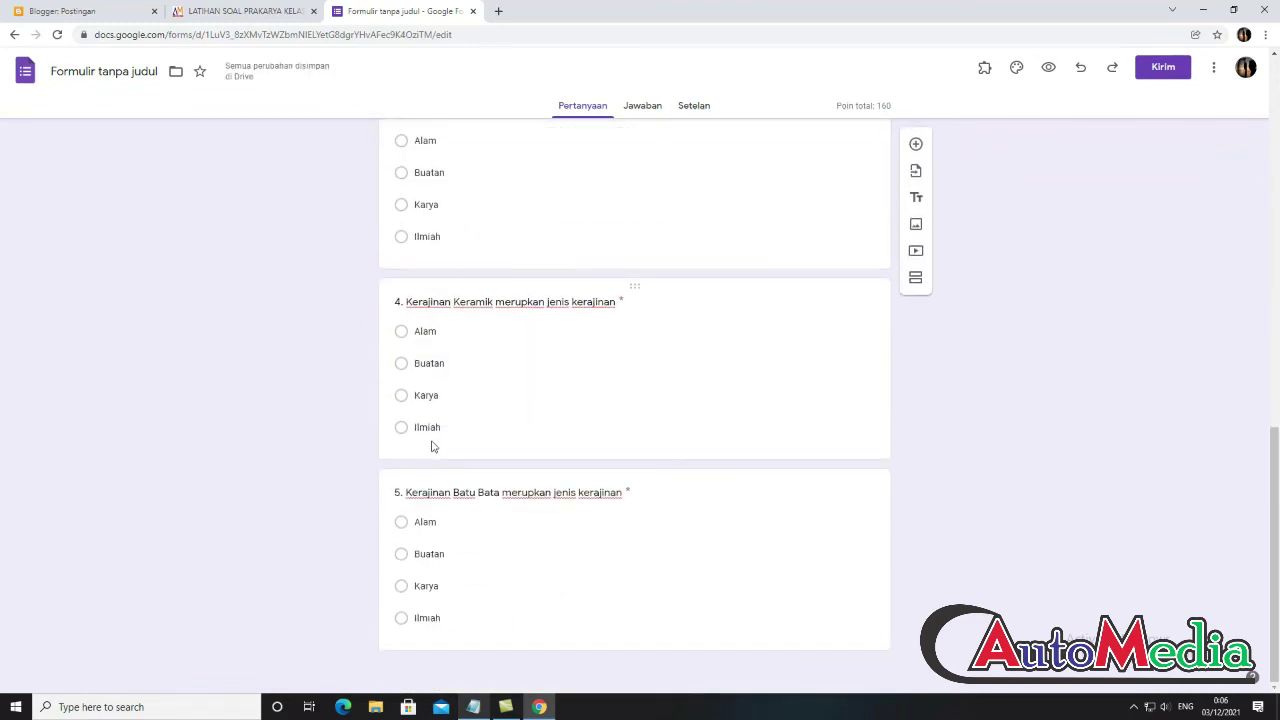
pyautogui.scroll(10, 435, 466)
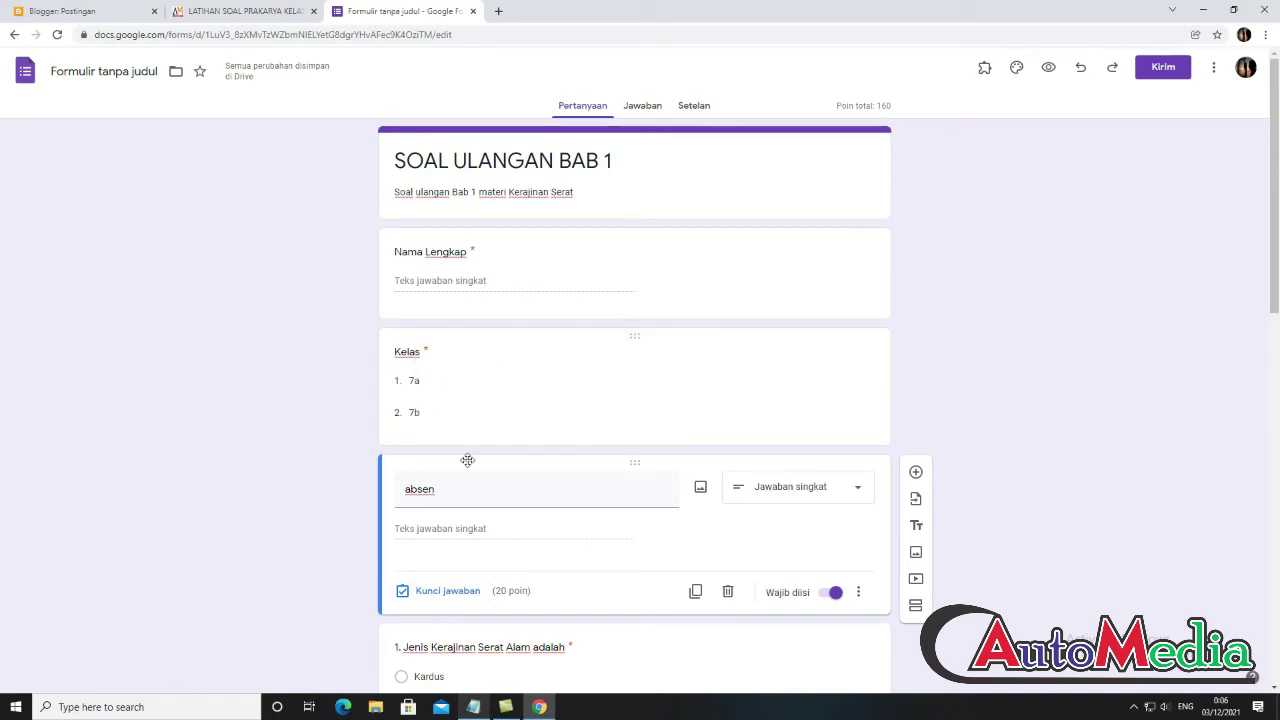
pyautogui.doubleClick(448, 490)
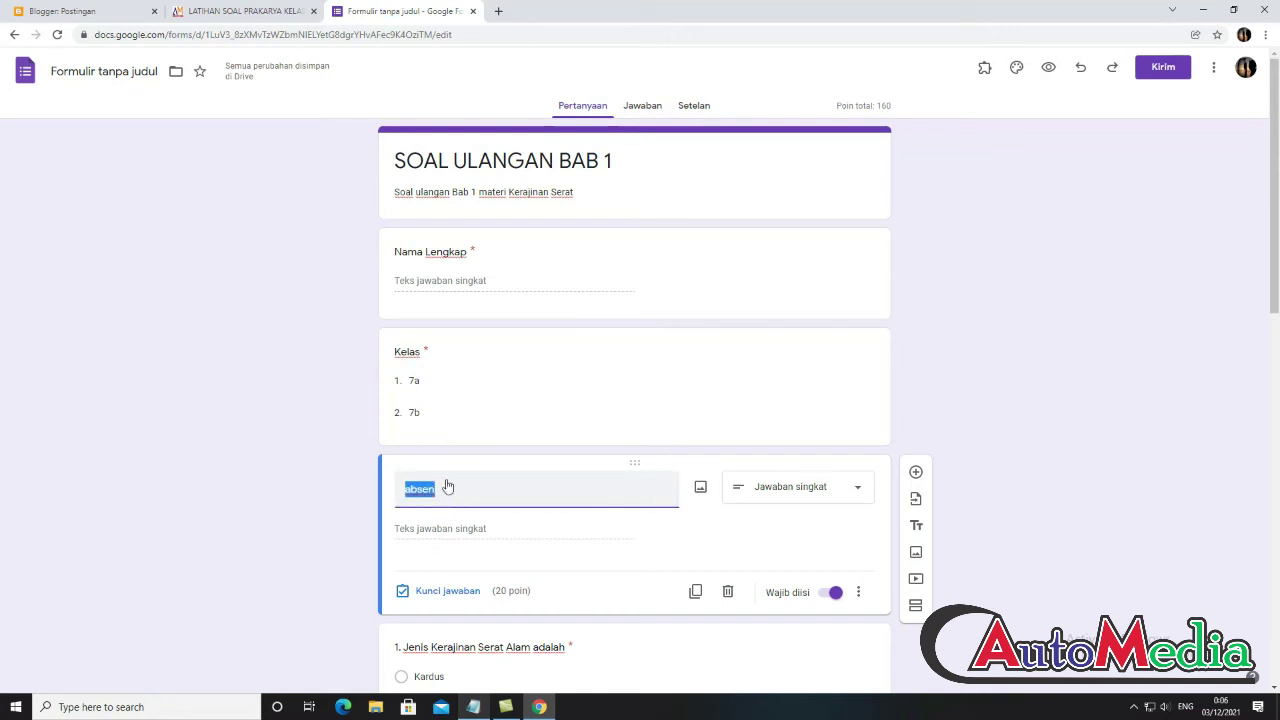
pyautogui.write('No ABsebse')
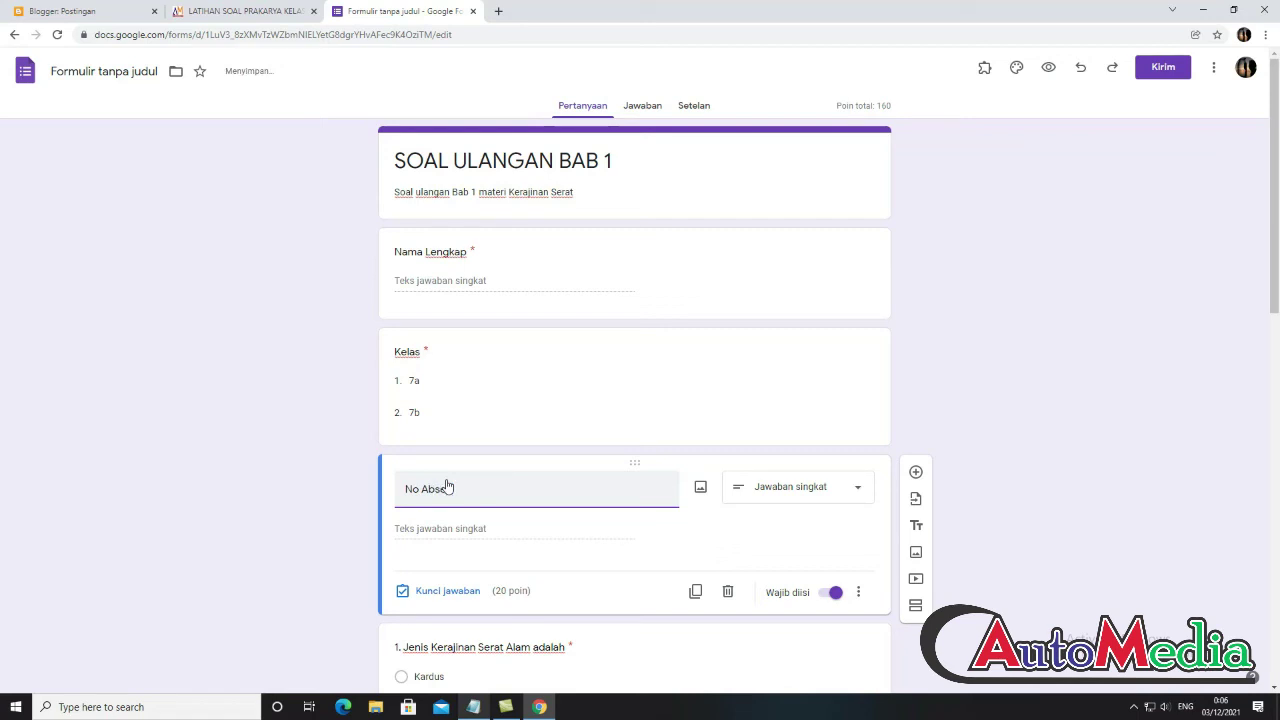
pyautogui.write('n')
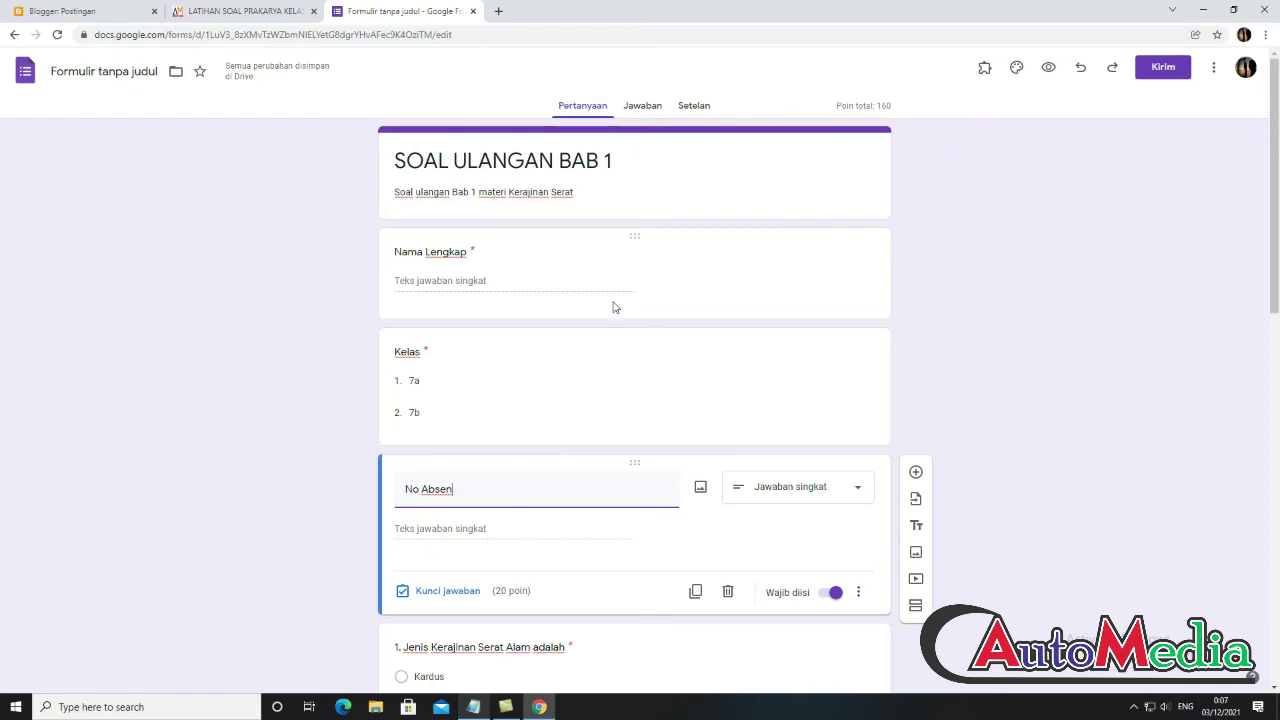
# - Check the form's point total and look through all the identity fields and quiz questions
pyautogui.click(895, 120)
pyautogui.scroll(-7, 673, 305)
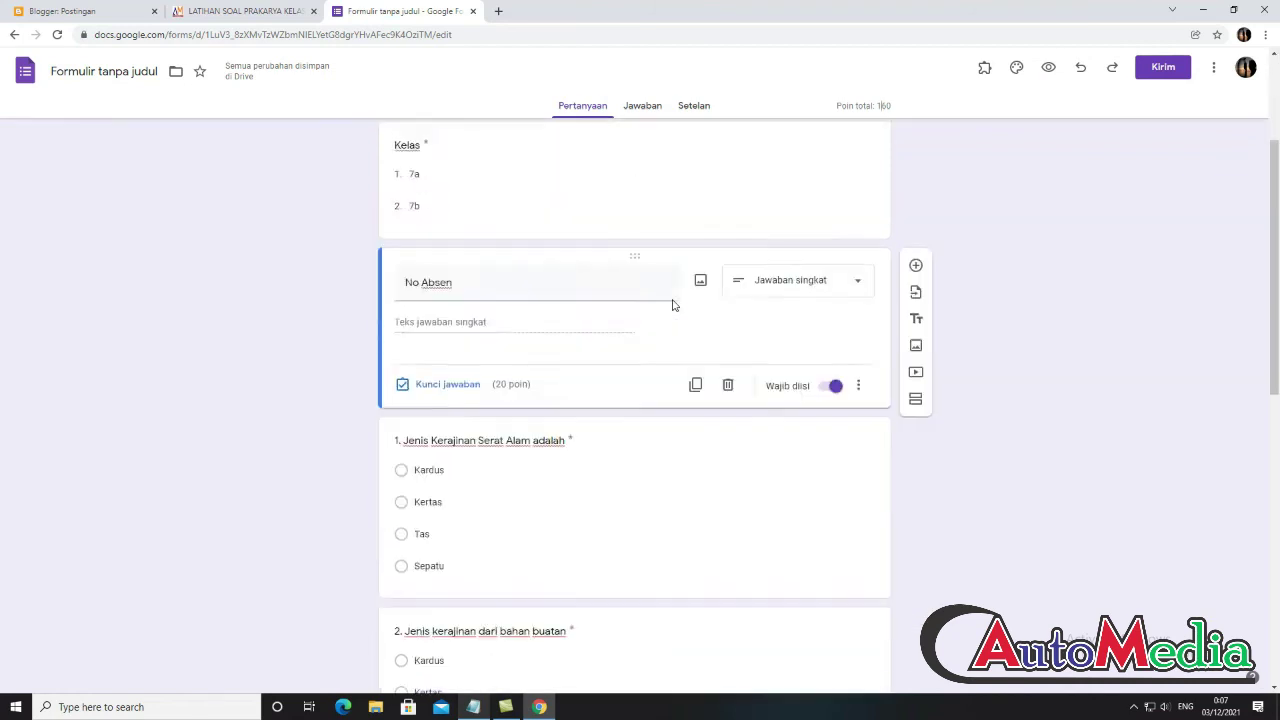
pyautogui.scroll(-2, 673, 296)
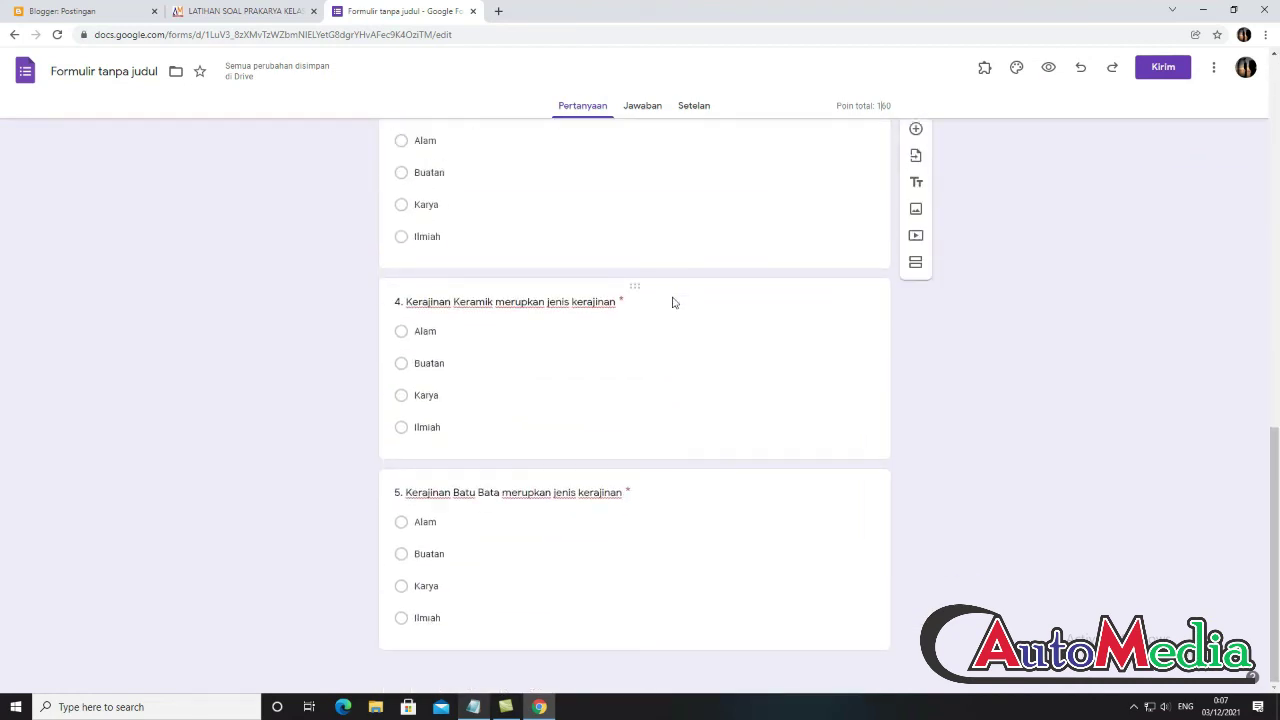
pyautogui.scroll(10, 673, 300)
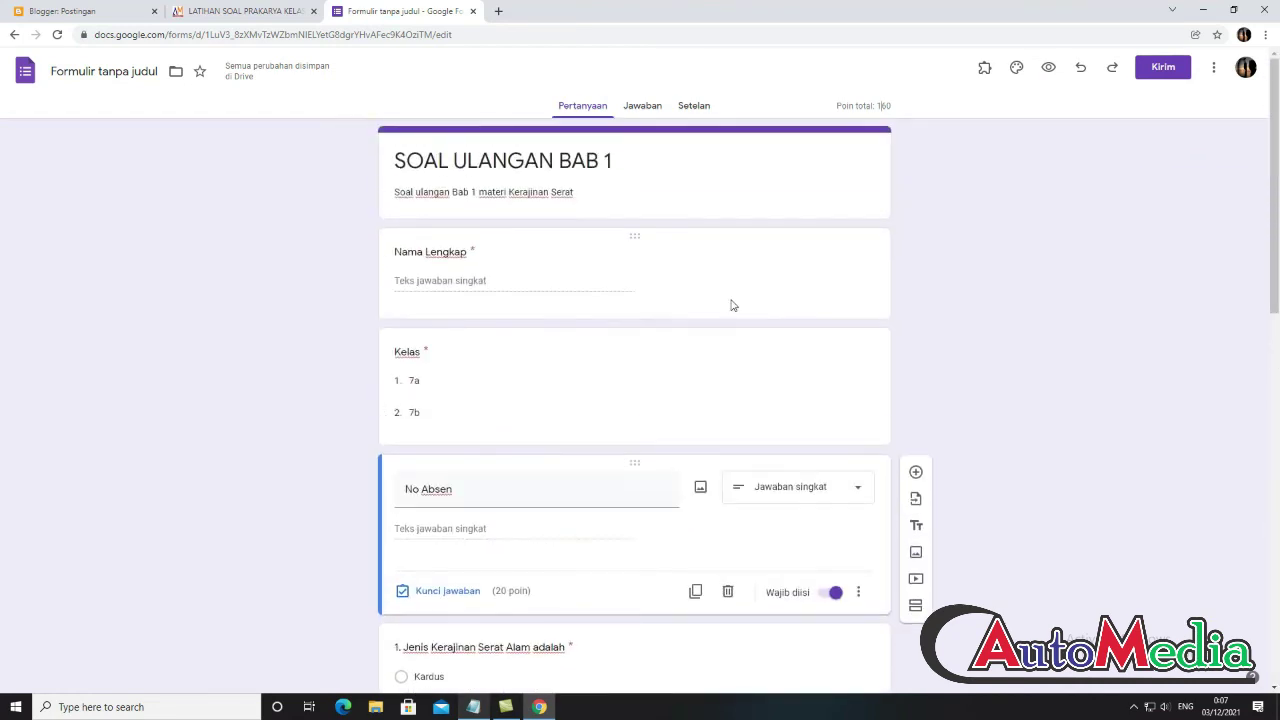
pyautogui.scroll(-3, 731, 303)
pyautogui.click(726, 406)
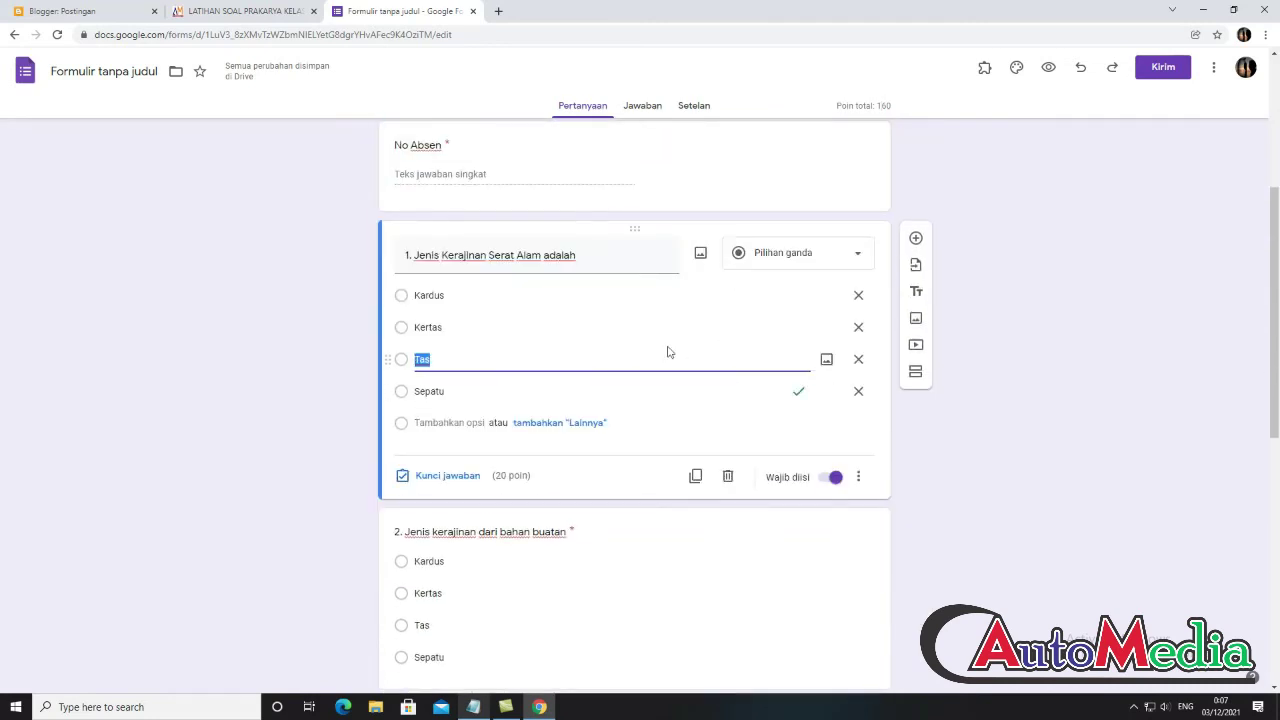
pyautogui.scroll(3, 660, 340)
# - Set the point value of the "Nama Lengkap" question to 0 in its answer key
pyautogui.click(712, 287)
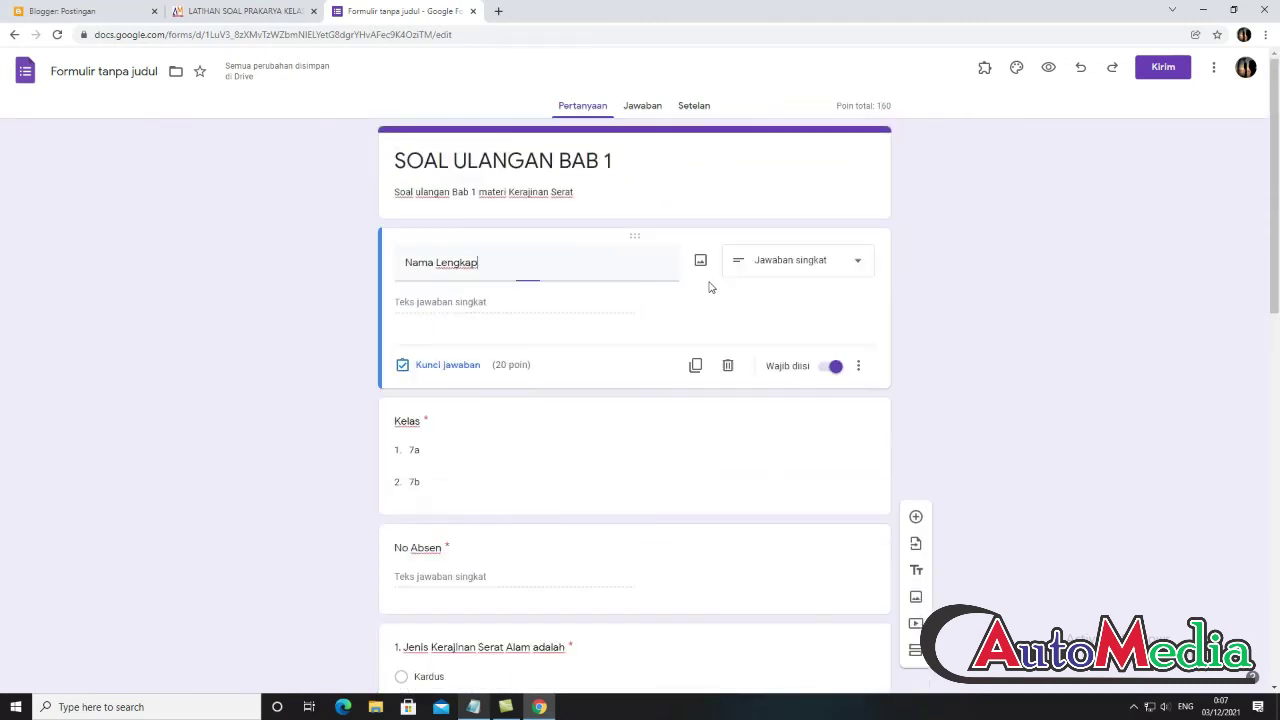
pyautogui.click(465, 368)
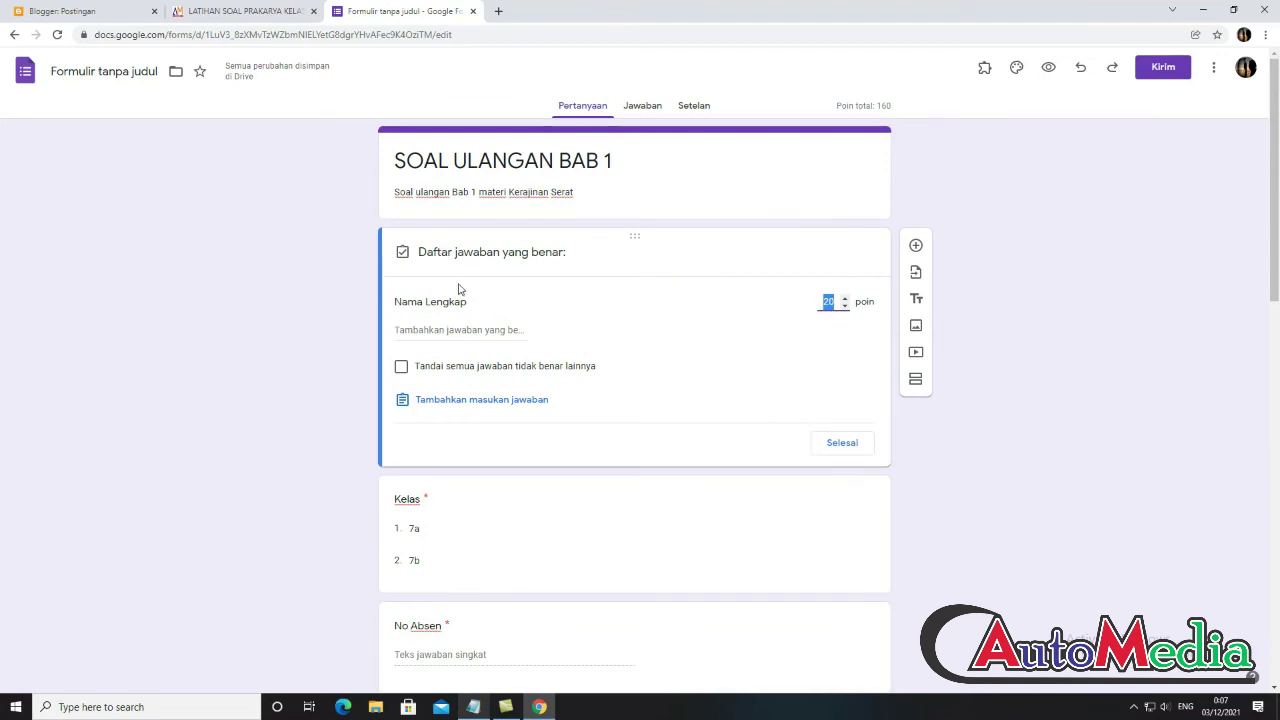
pyautogui.click(845, 307)
pyautogui.moveTo(831, 302); pyautogui.dragTo(781, 303)
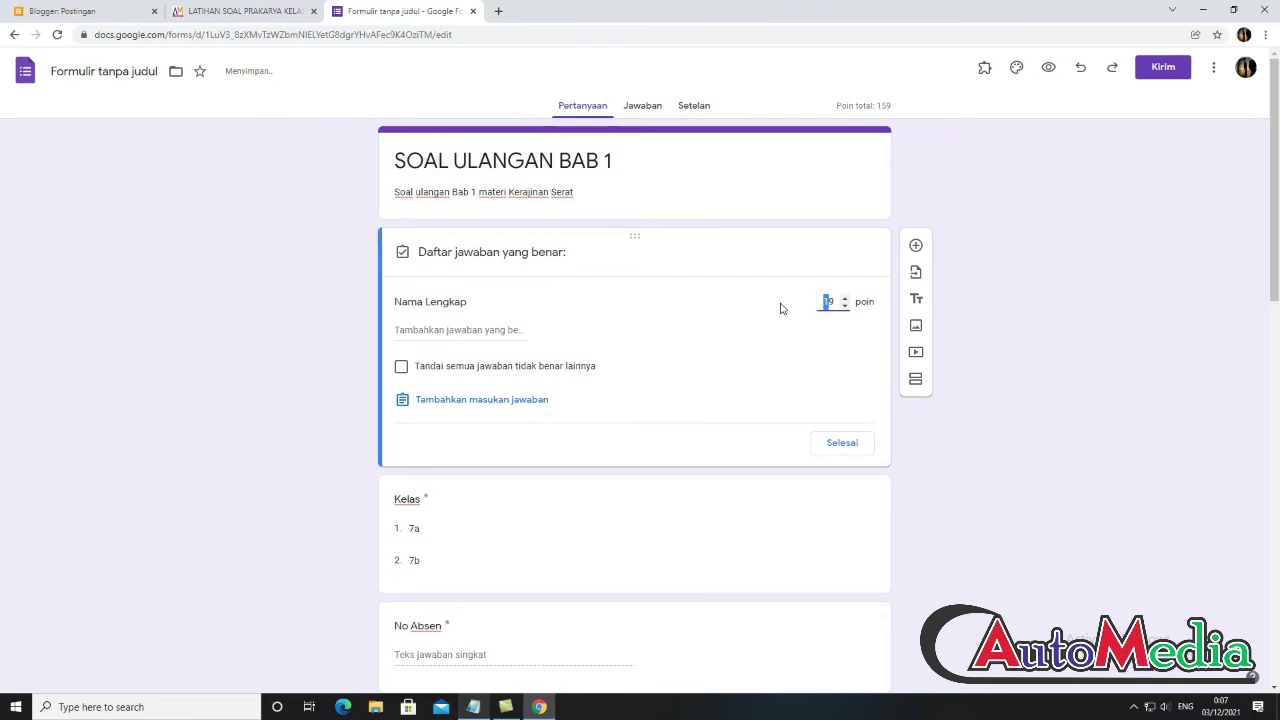
pyautogui.write('0')
pyautogui.press('BackSpace')
pyautogui.click(843, 443)
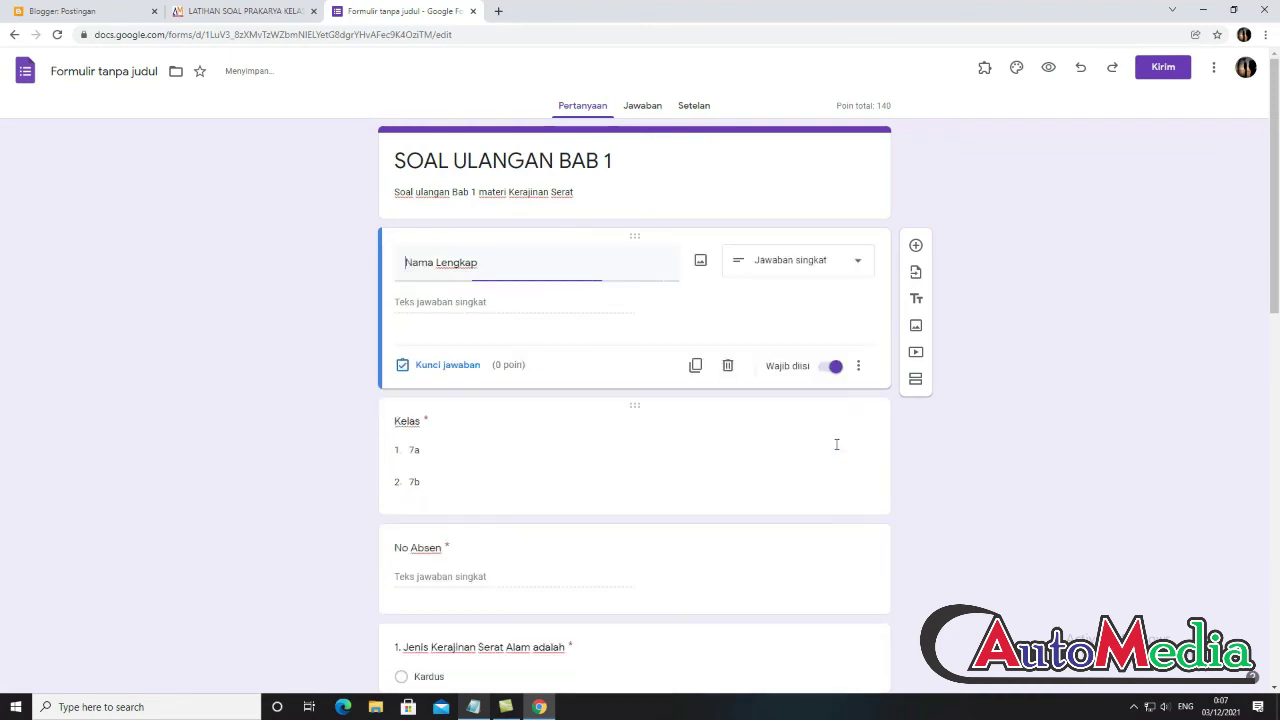
# - Set the point value of the "Kelas" question to 0 in its answer key
pyautogui.click(735, 447)
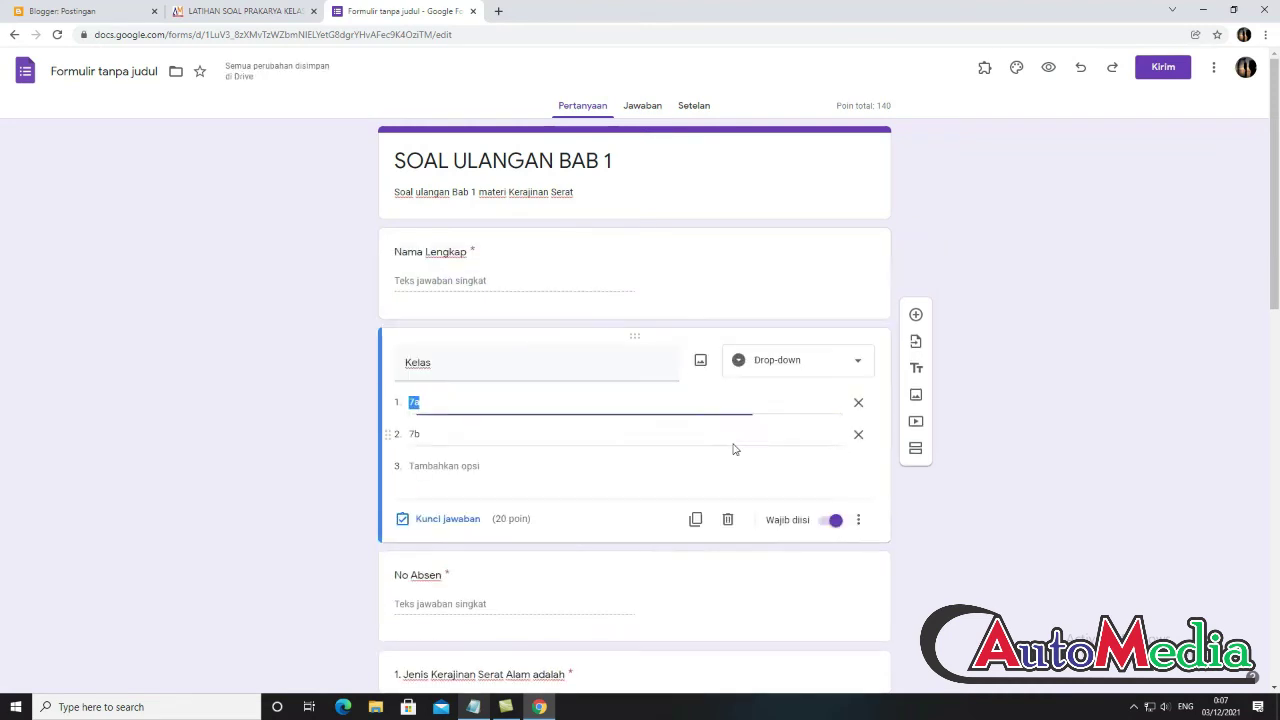
pyautogui.click(437, 519)
pyautogui.write('0')
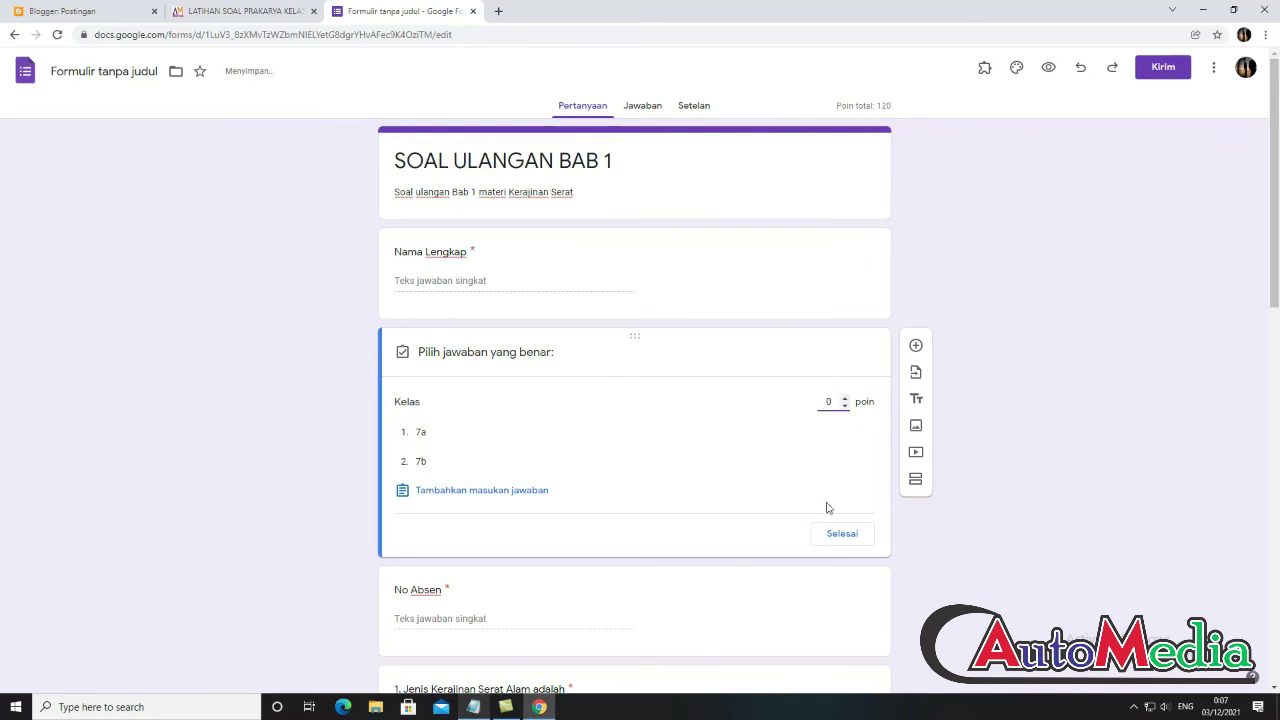
pyautogui.click(836, 538)
# - Set the point value of the "No Absen" question to 0 in its answer key
pyautogui.scroll(-4, 683, 457)
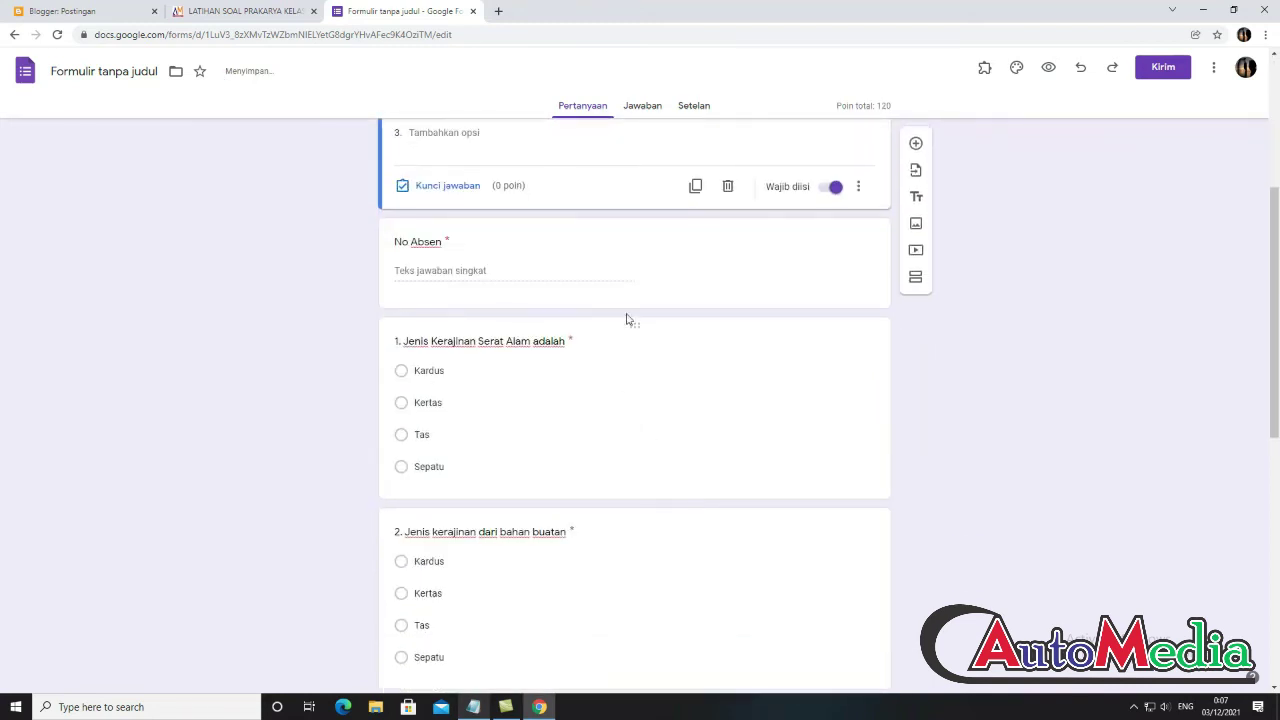
pyautogui.click(631, 274)
pyautogui.scroll(2, 757, 237)
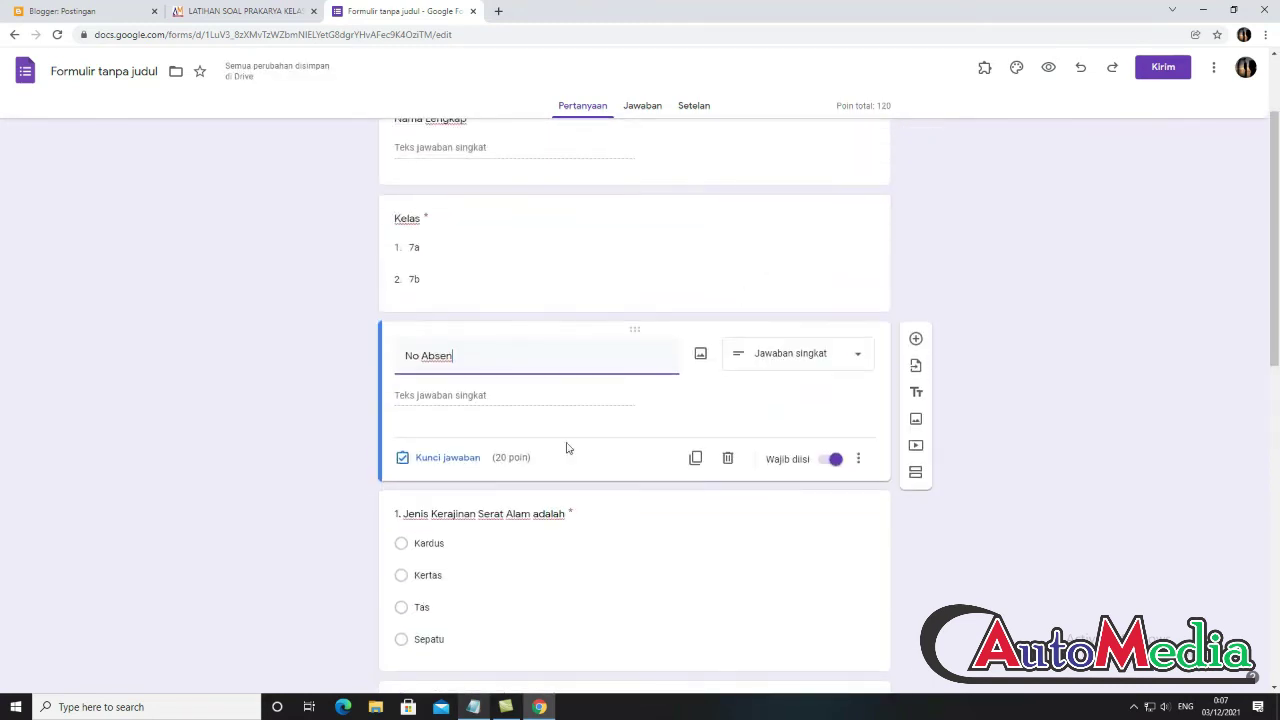
pyautogui.click(437, 460)
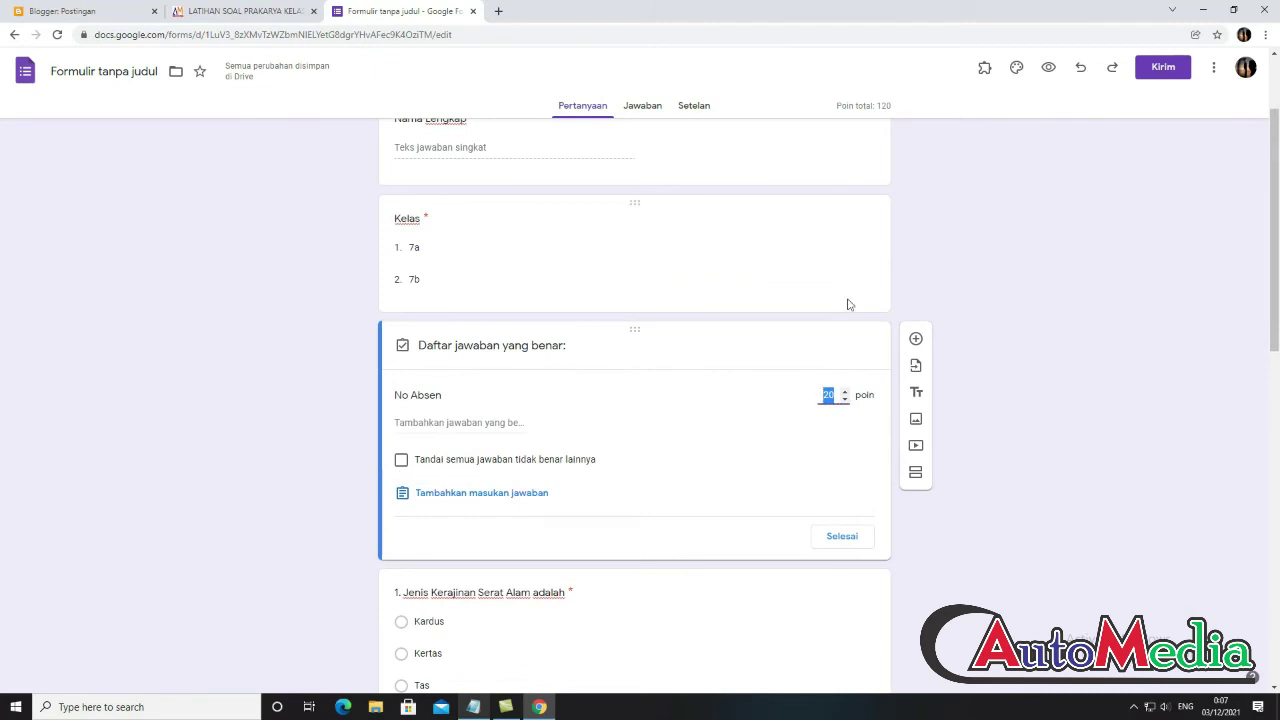
pyautogui.write('0')
pyautogui.click(842, 536)
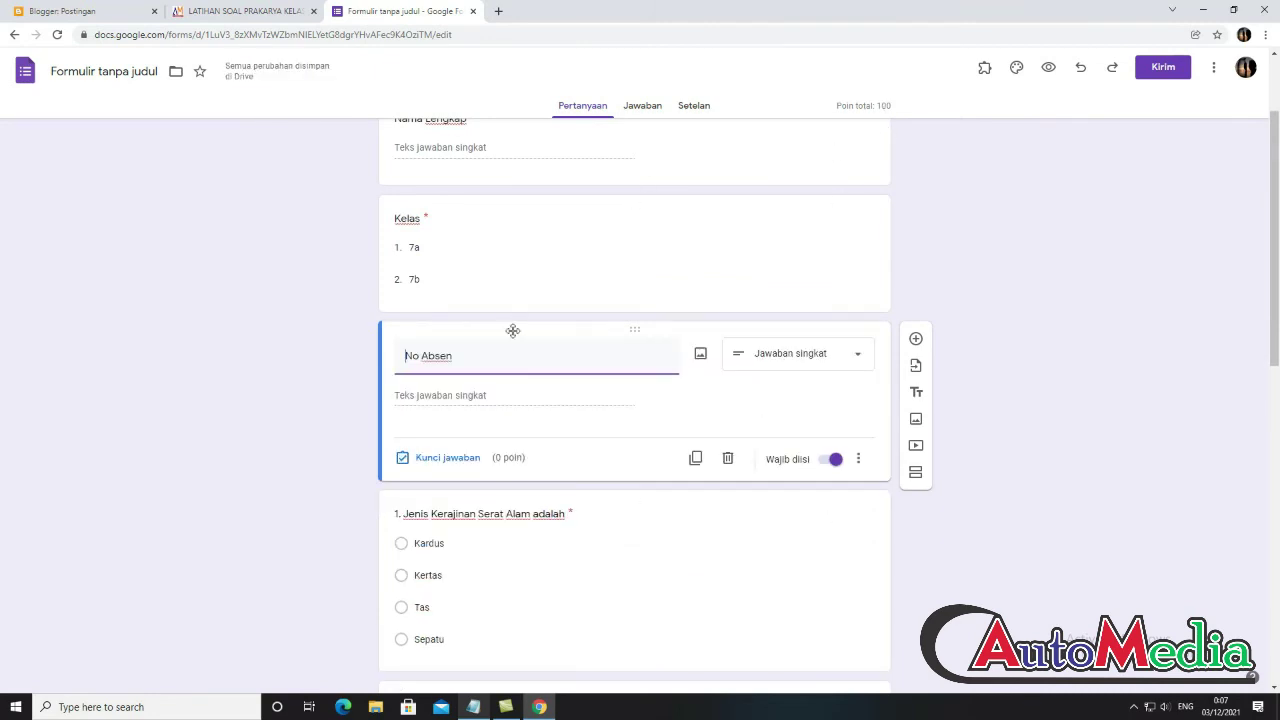
# - Look over the form's responses and quiz settings, and return to the questions
pyautogui.scroll(2, 520, 280)
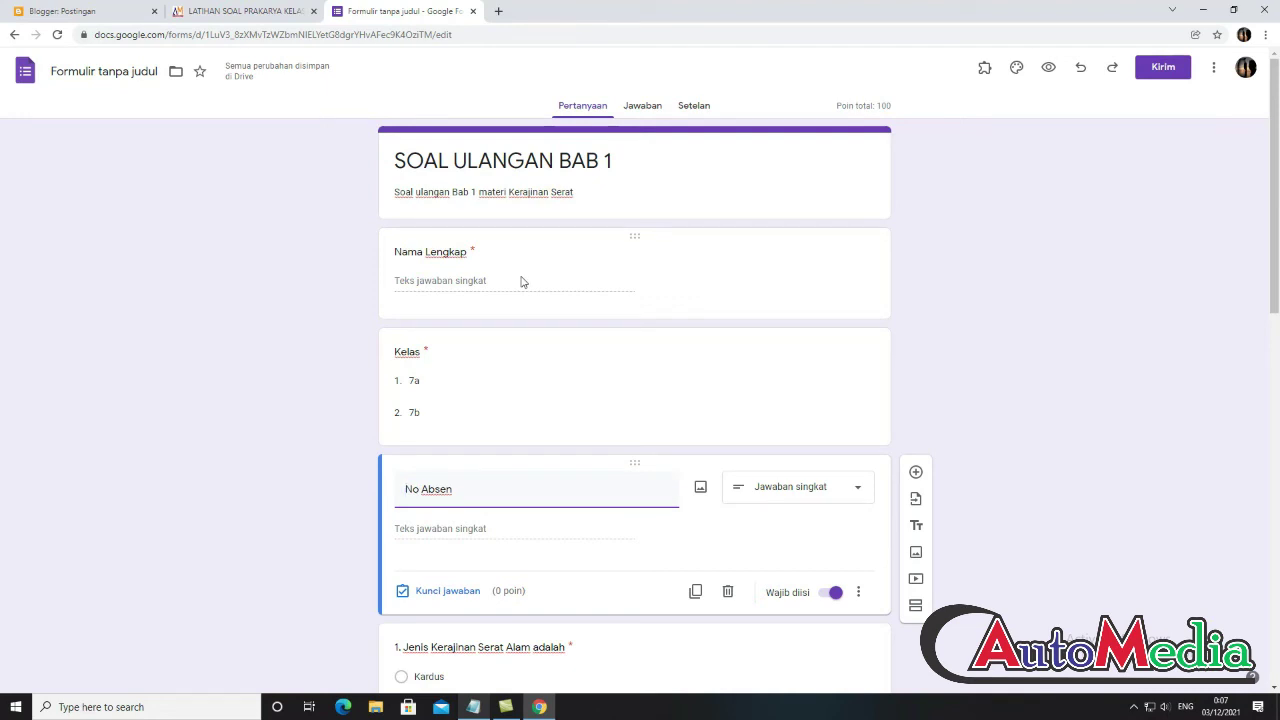
pyautogui.click(646, 105)
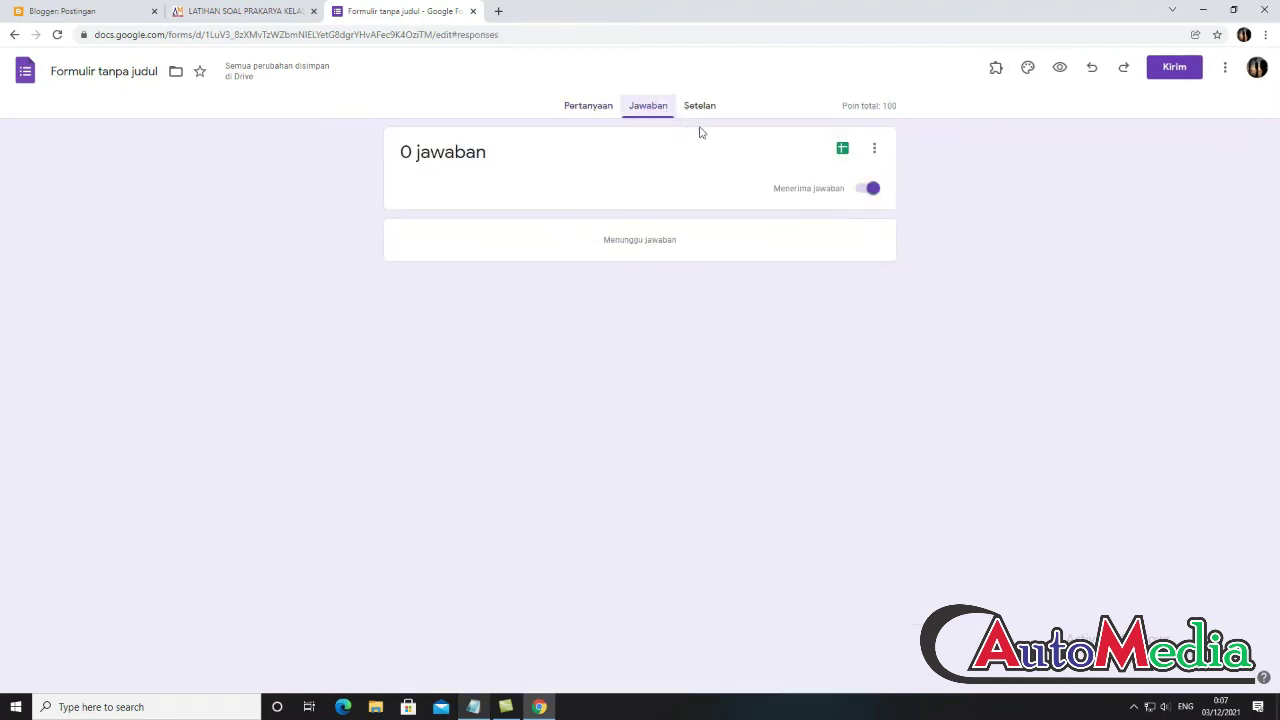
pyautogui.click(699, 107)
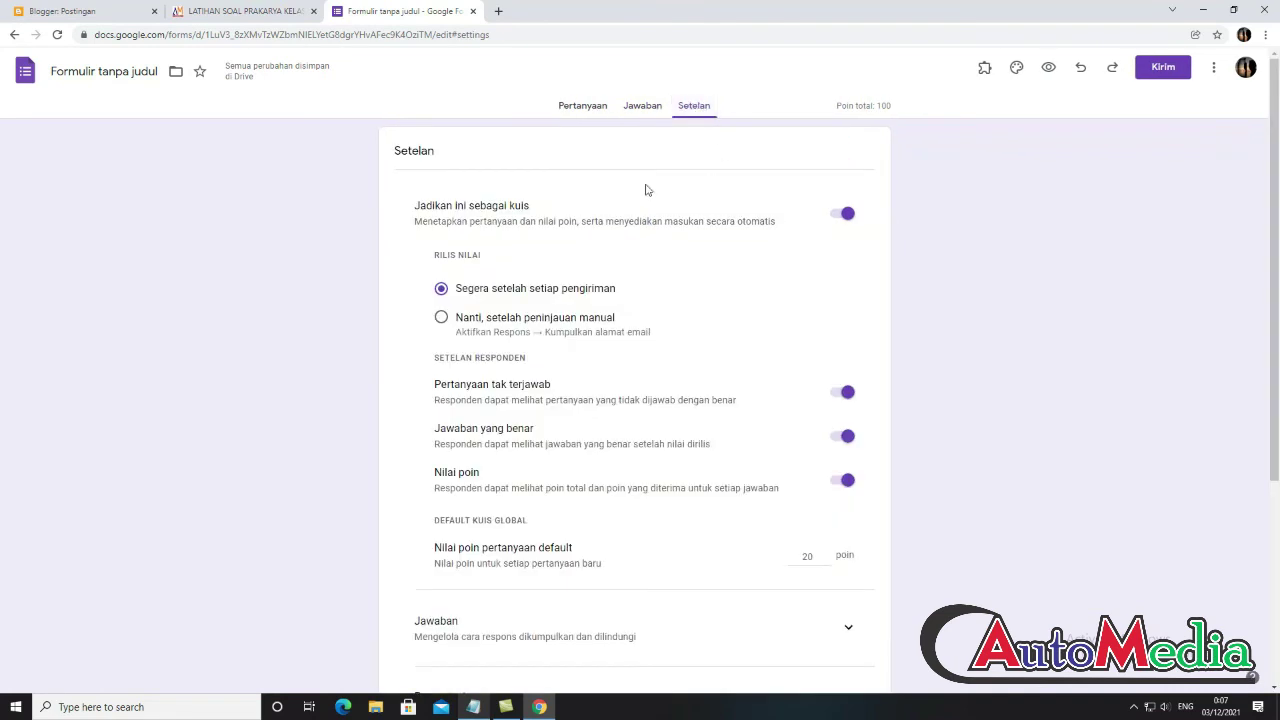
pyautogui.click(636, 110)
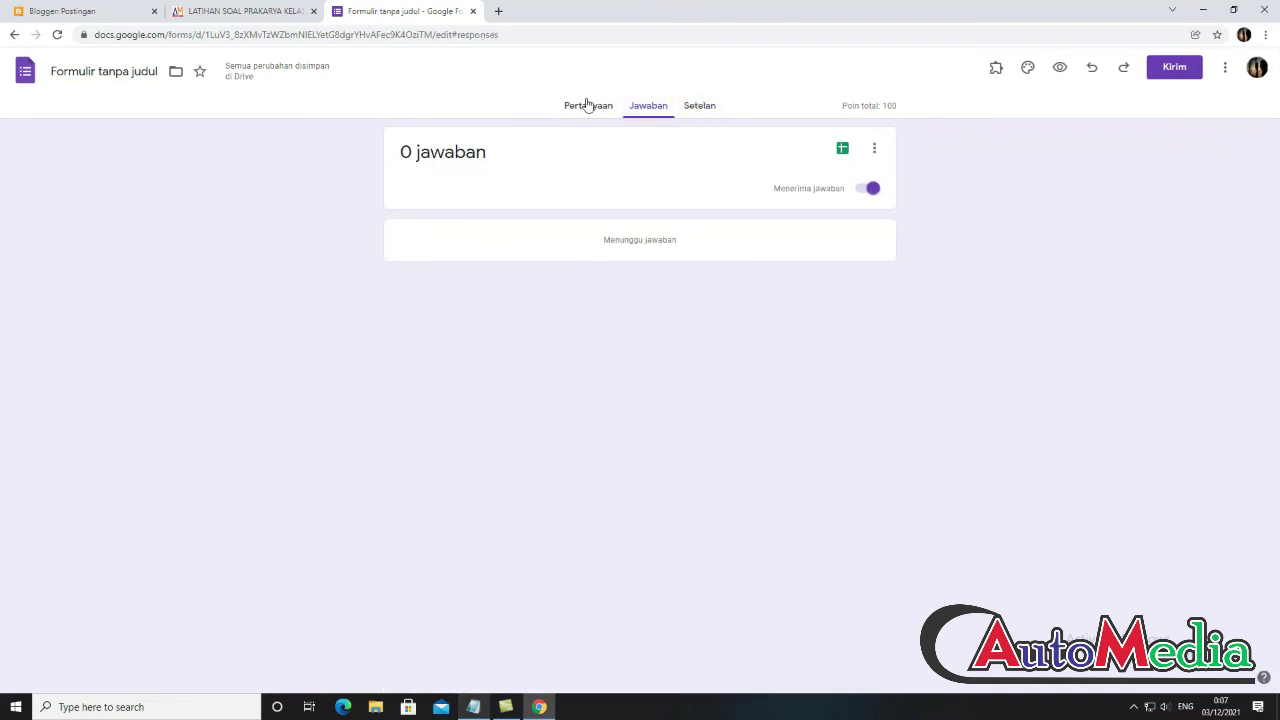
pyautogui.click(590, 110)
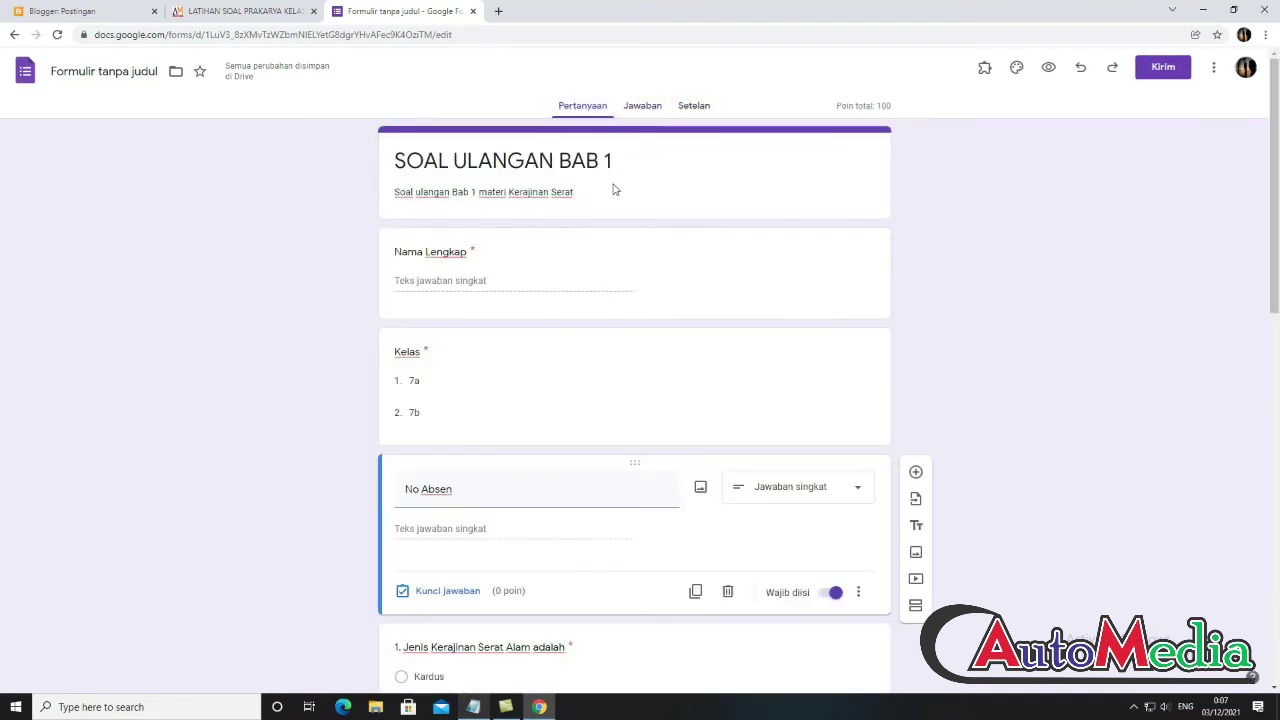
# - Copy the form's HTML embed code from the send options and close the dialog
pyautogui.click(1166, 69)
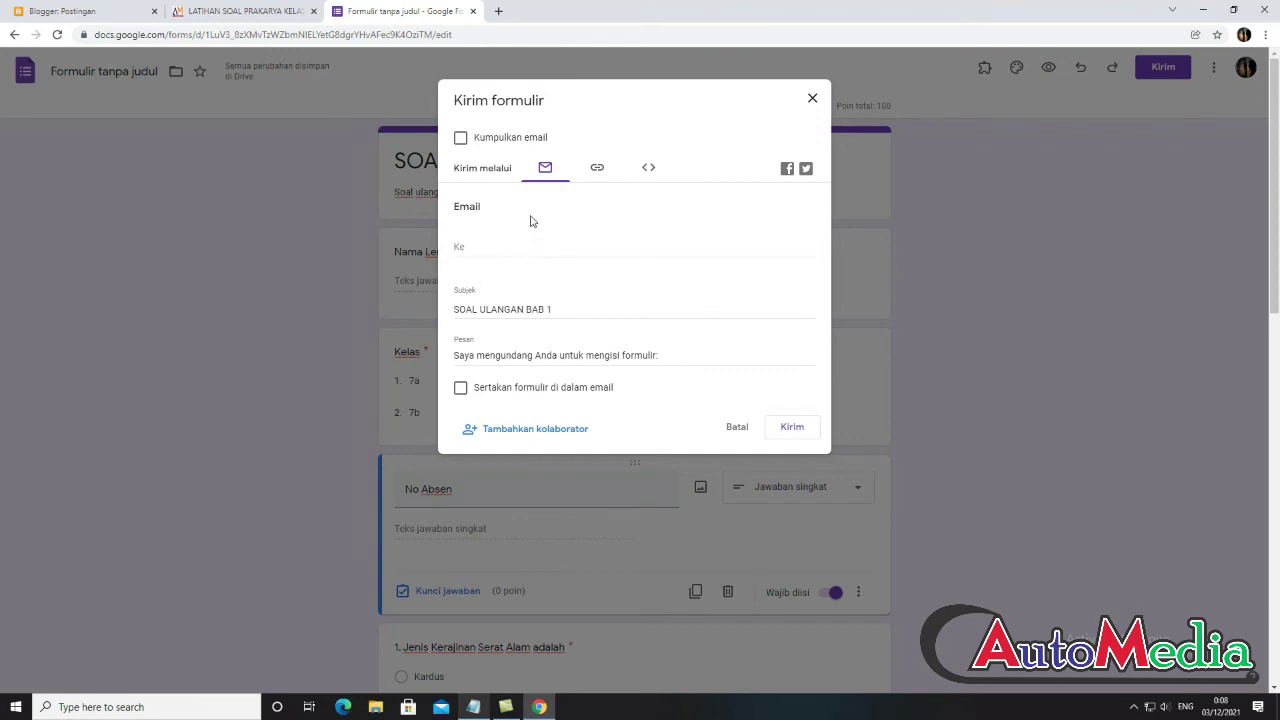
pyautogui.click(598, 177)
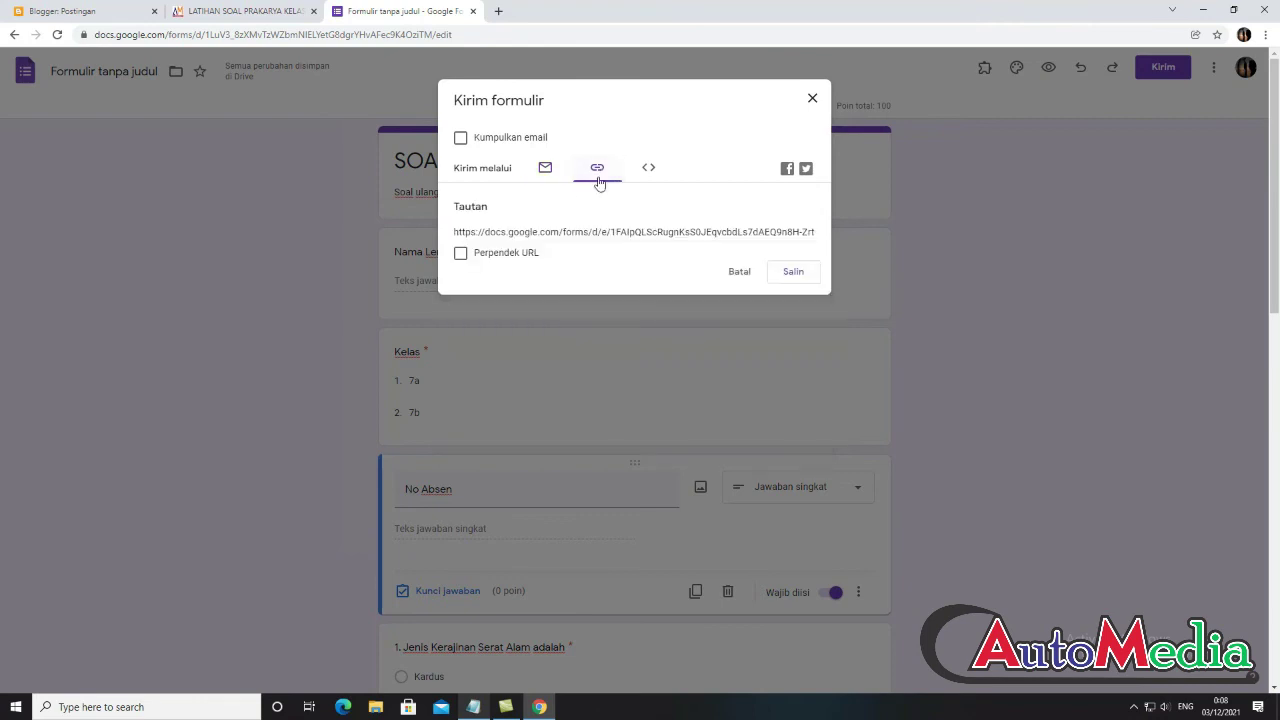
pyautogui.click(650, 170)
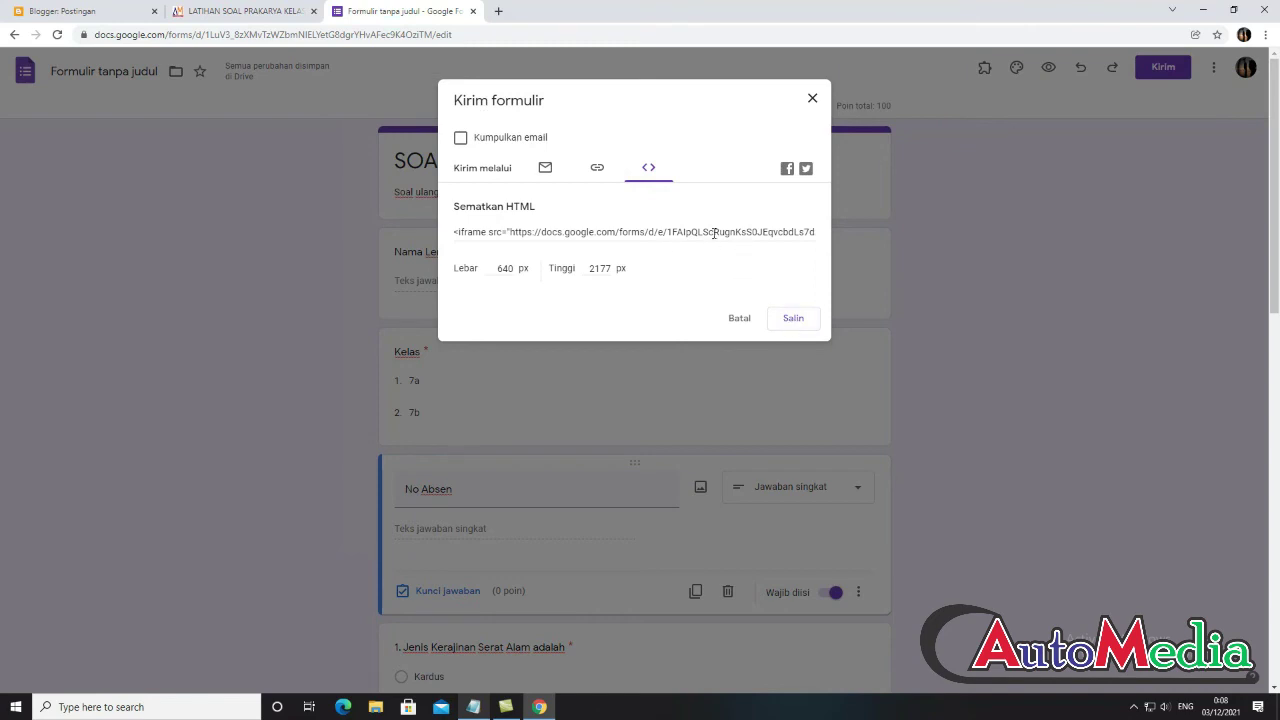
pyautogui.click(790, 319)
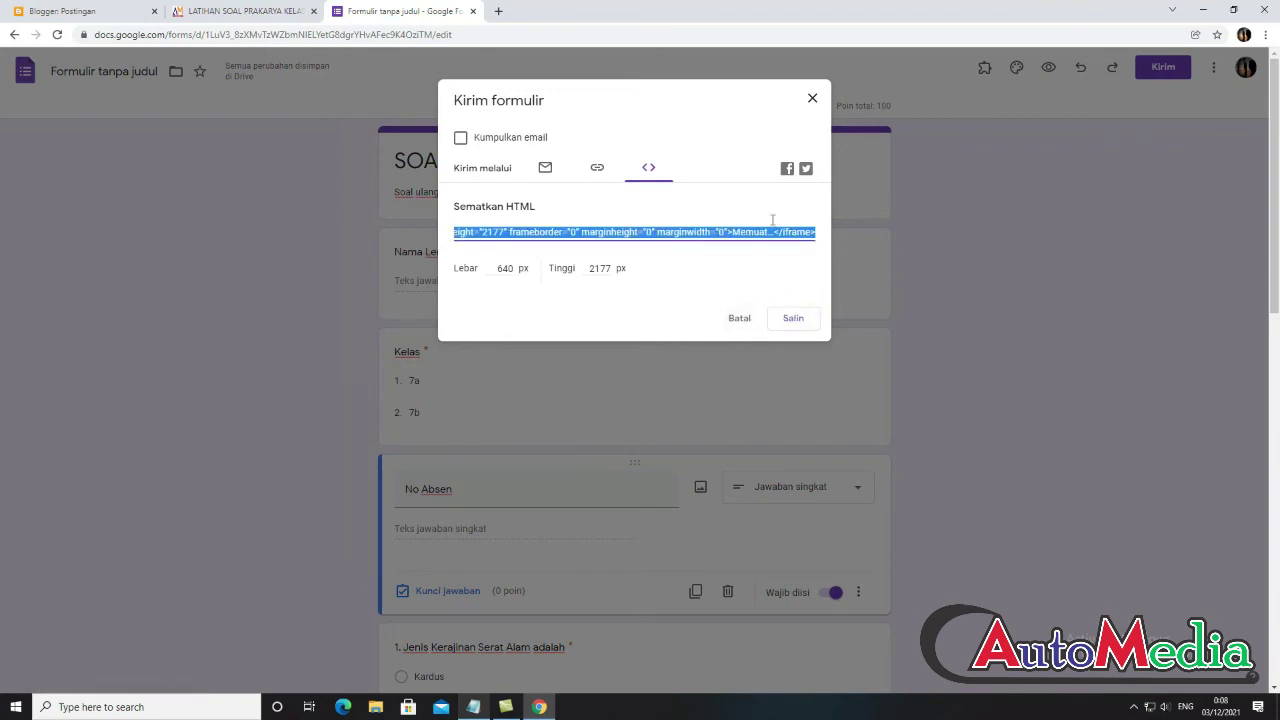
pyautogui.click(748, 318)
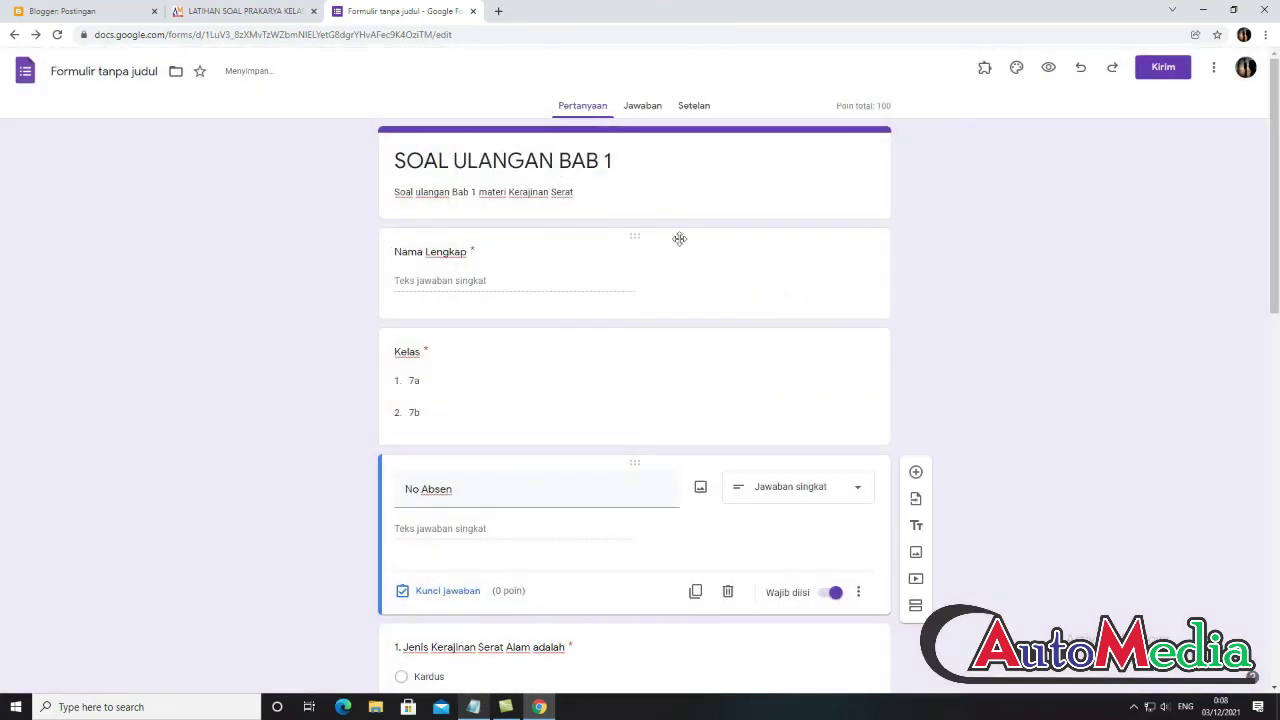
# - Switch to Blogger and create a new post titled "SOAL ULANGAN PRAKARYA KELAS 7 BAB 1"
pyautogui.click(55, 10)
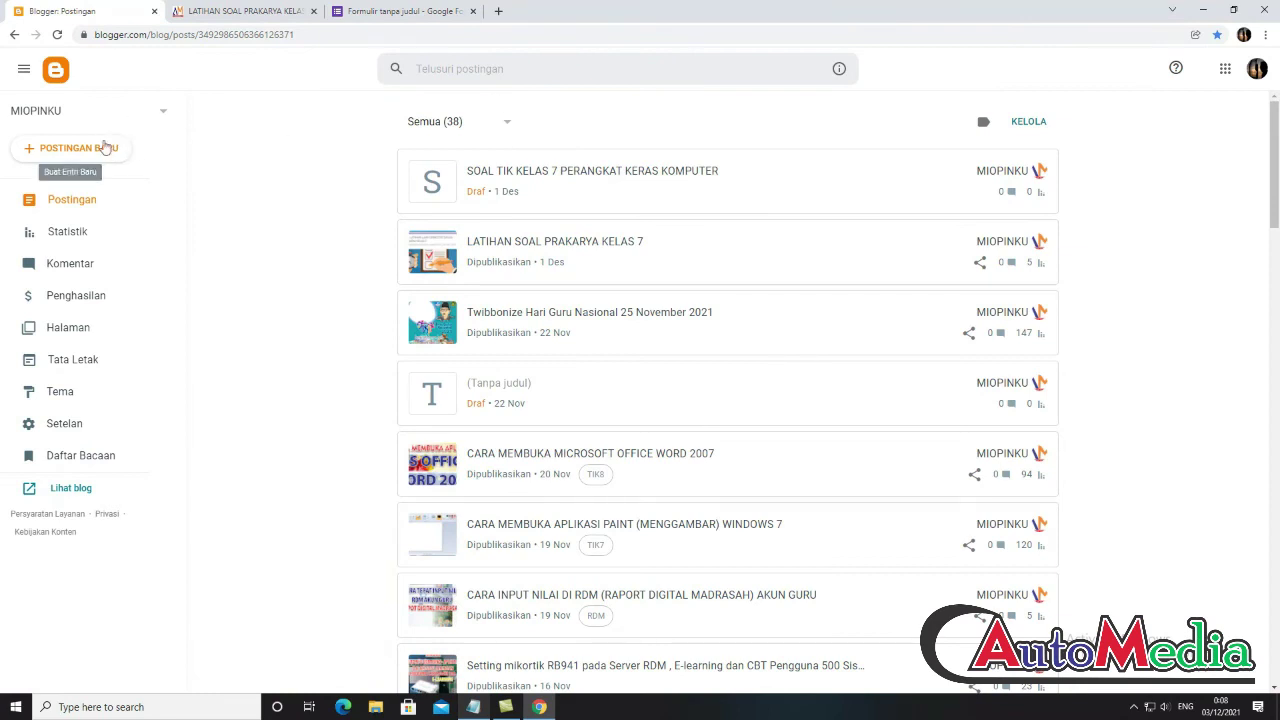
pyautogui.click(105, 149)
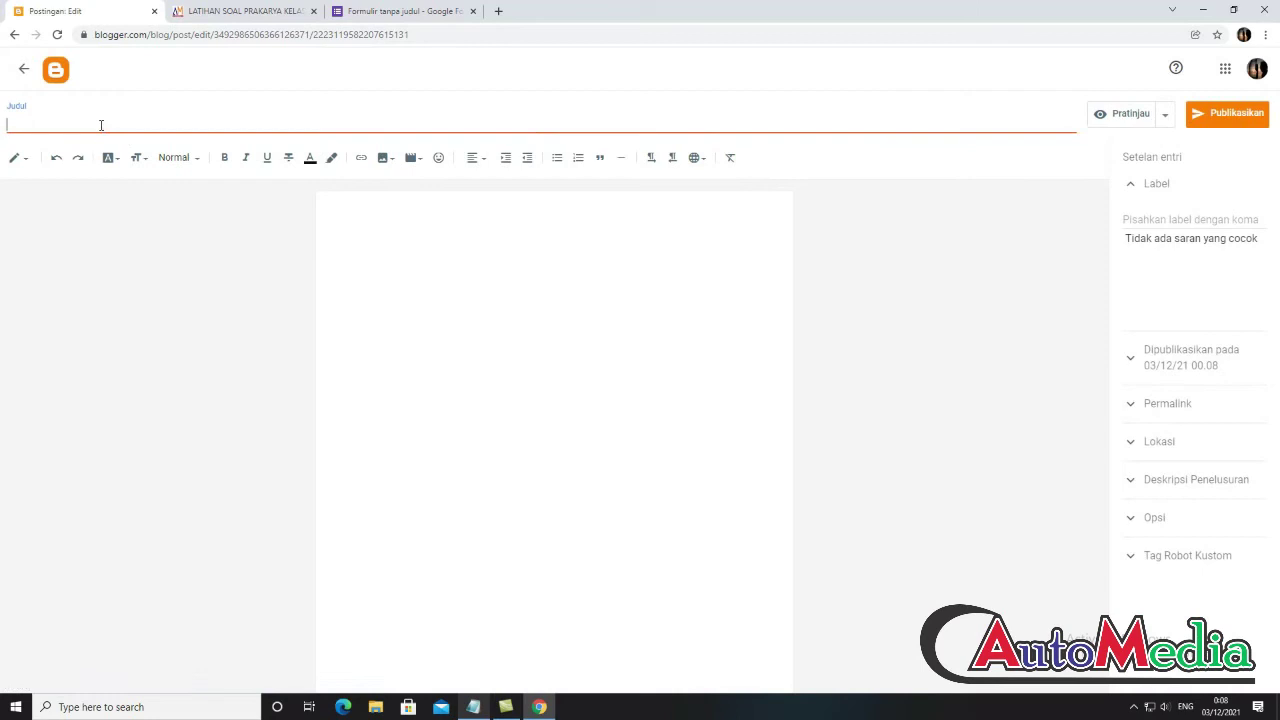
pyautogui.write('SOAL ULANGAN PRAKARYA KELAS 7')
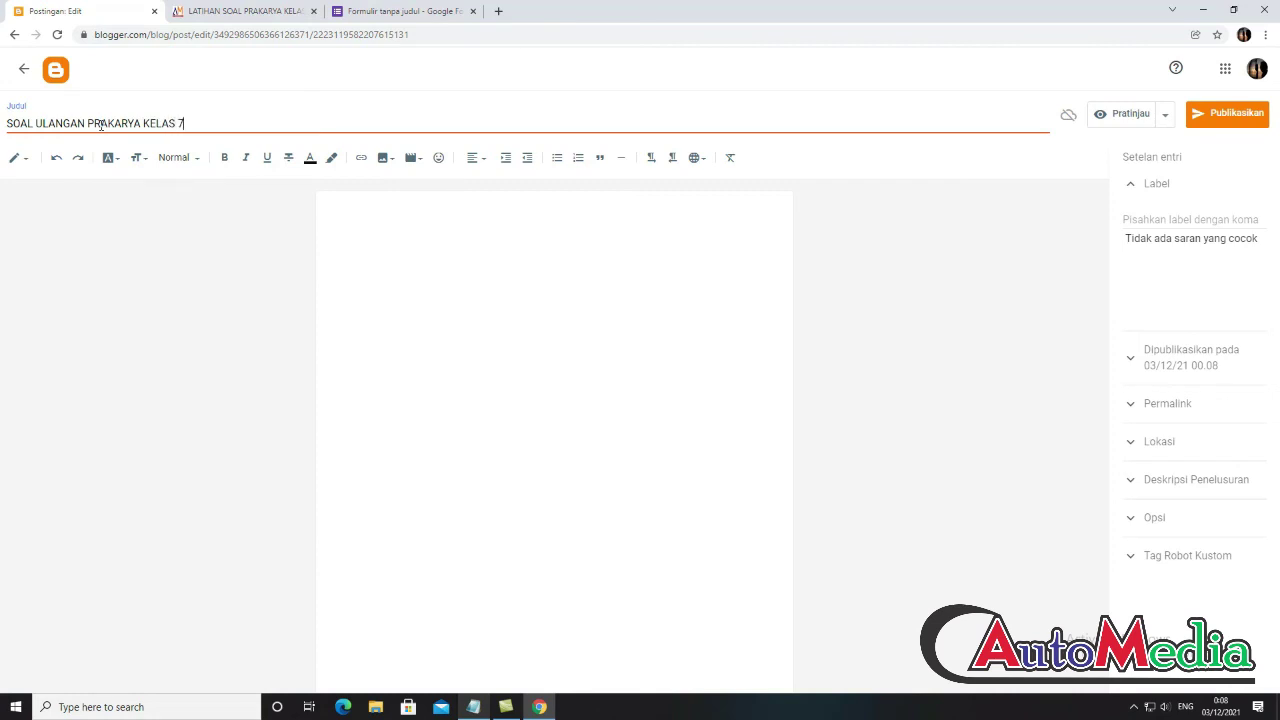
pyautogui.write(' BAB 1')
# - Write "Ulangan Prakarya Bab 1" in the post body and make it bold
pyautogui.click(384, 240)
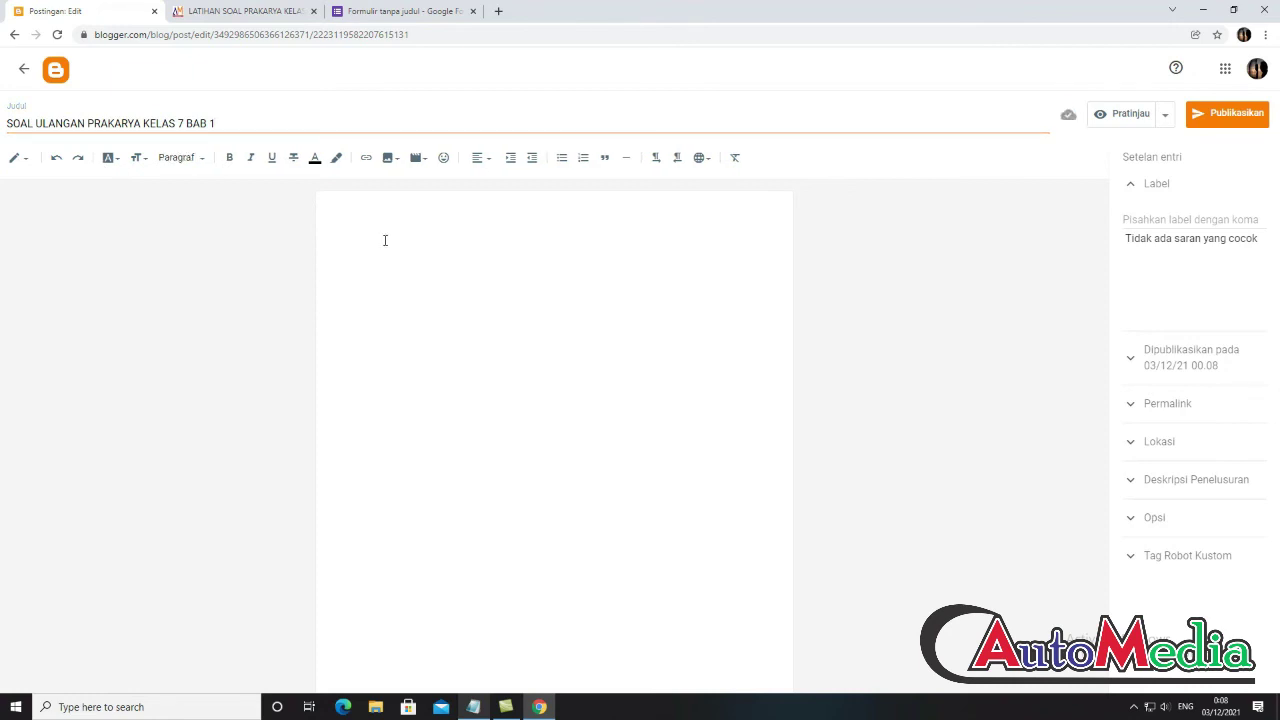
pyautogui.write('S')
pyautogui.write('Ulangan Prak')
pyautogui.write('a')
pyautogui.write('rya Baba')
pyautogui.hotkey('ctrl', 'a')
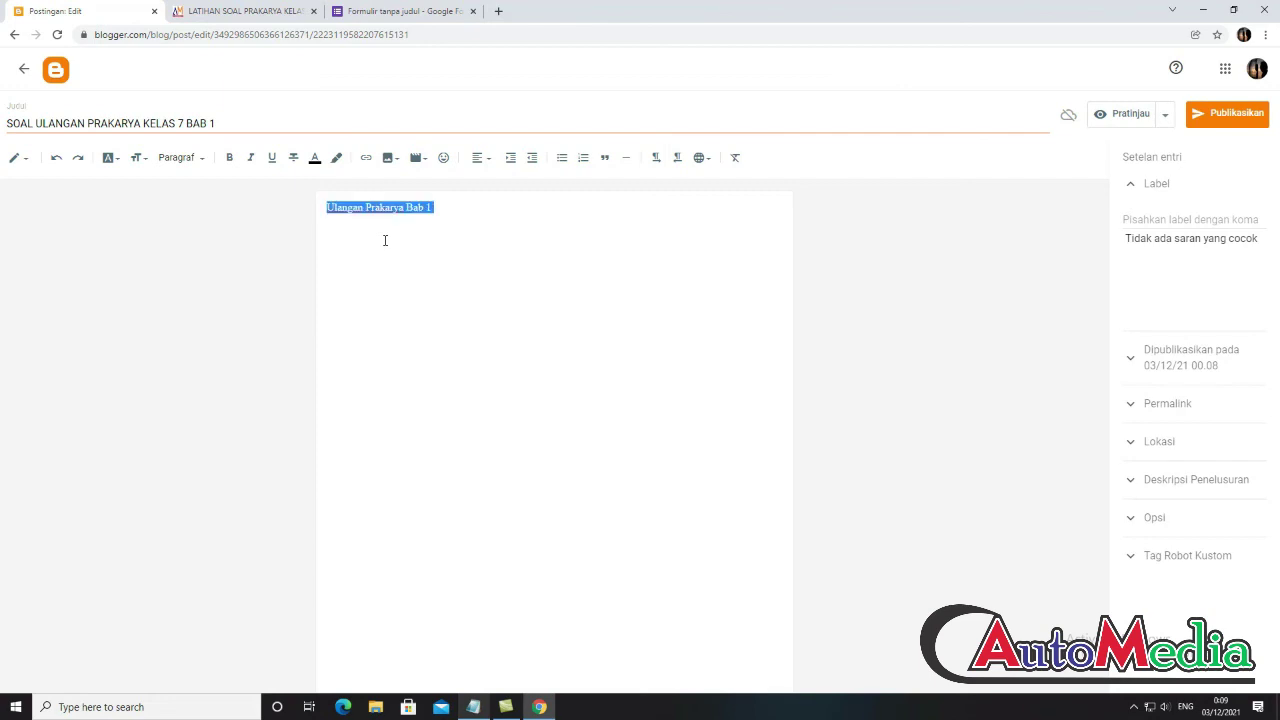
pyautogui.hotkey('ctrl', 'b')
pyautogui.press('Right')
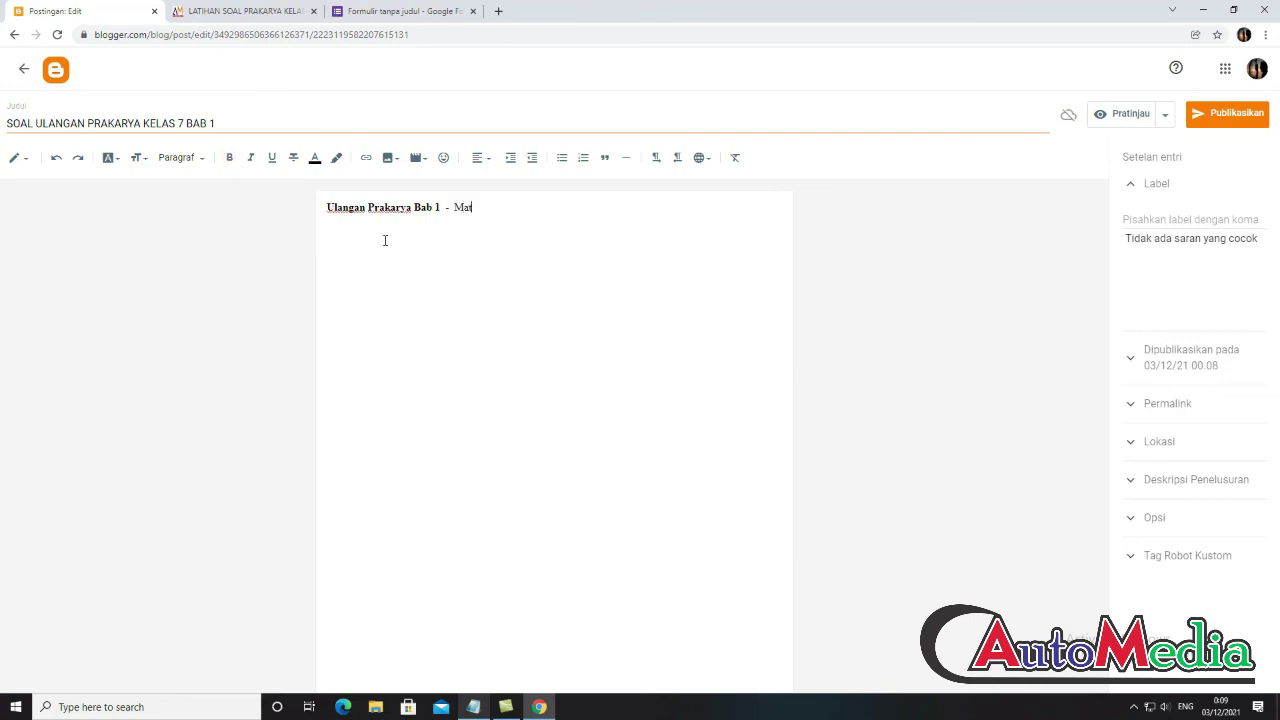
# - Continue the post's first line with "- Materi ulangan ini akan fokus ada kerajian serat" and start a new paragraph
pyautogui.write('- Materi ulangan ini akan')
pyautogui.write(' pada kerajian serat')
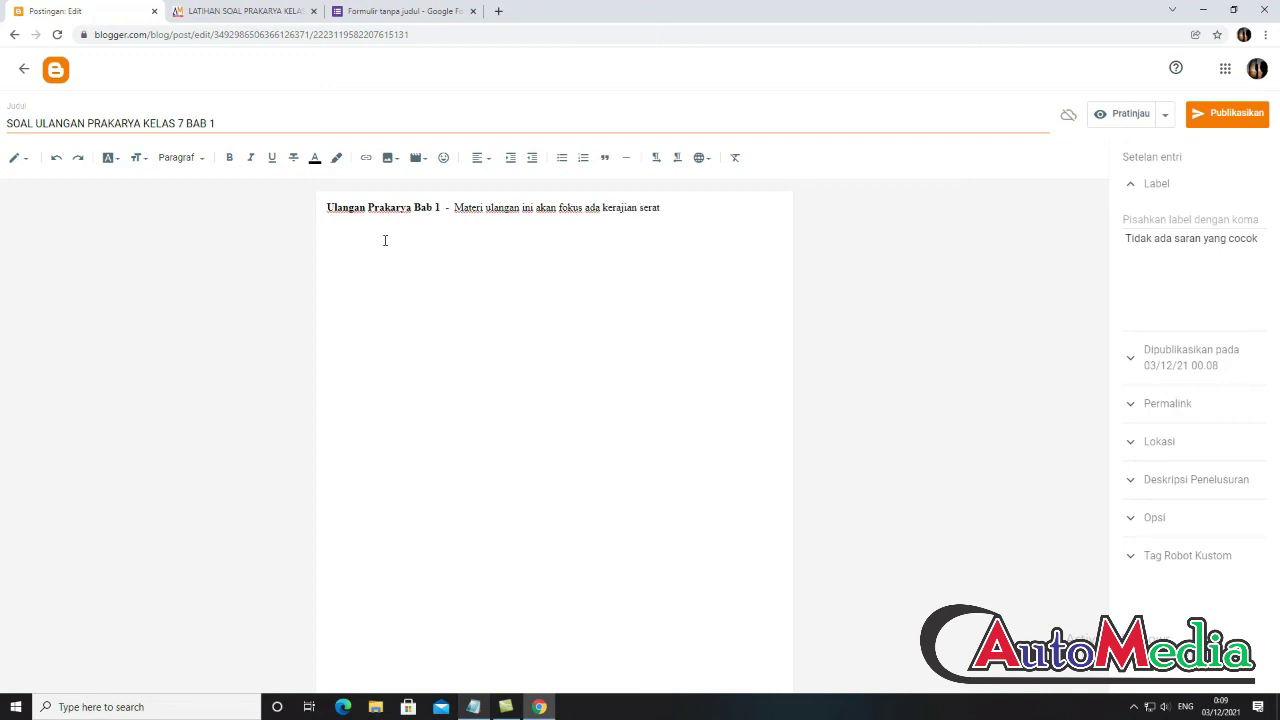
pyautogui.press('Return')
# - Show the post as HTML and paste the form's embed code on a new line below the existing markup
pyautogui.click(20, 160)
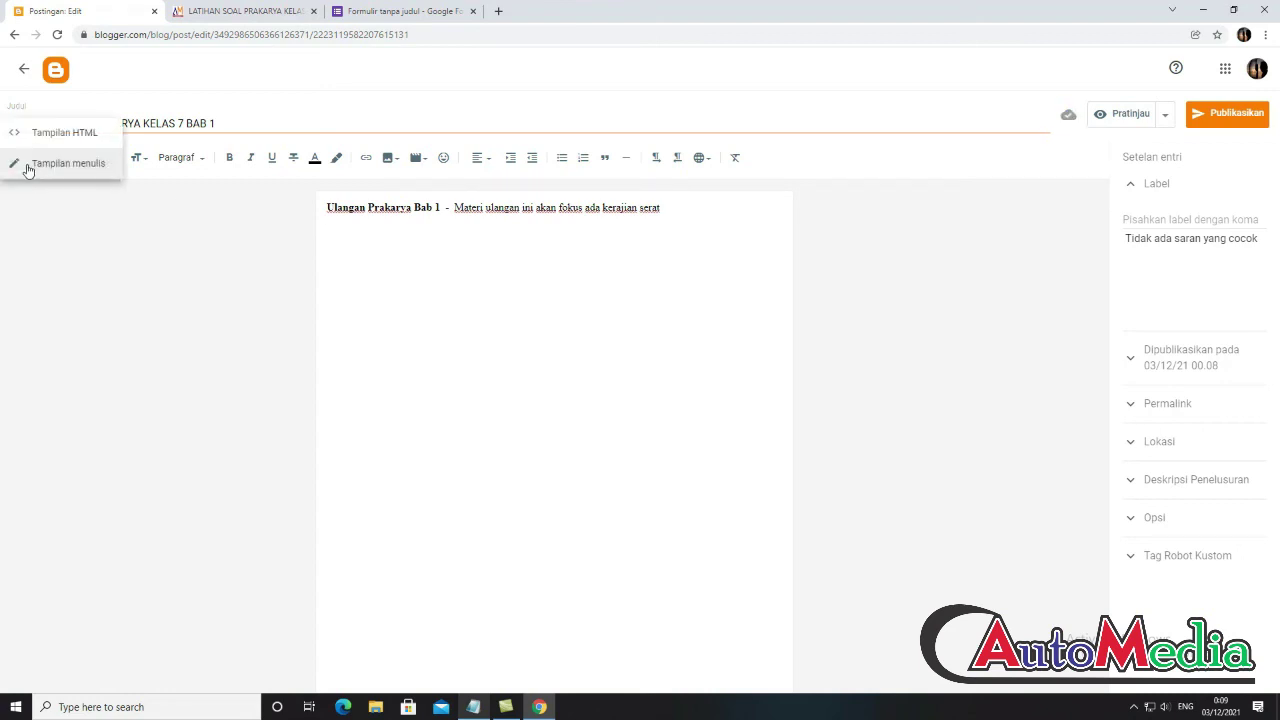
pyautogui.click(63, 136)
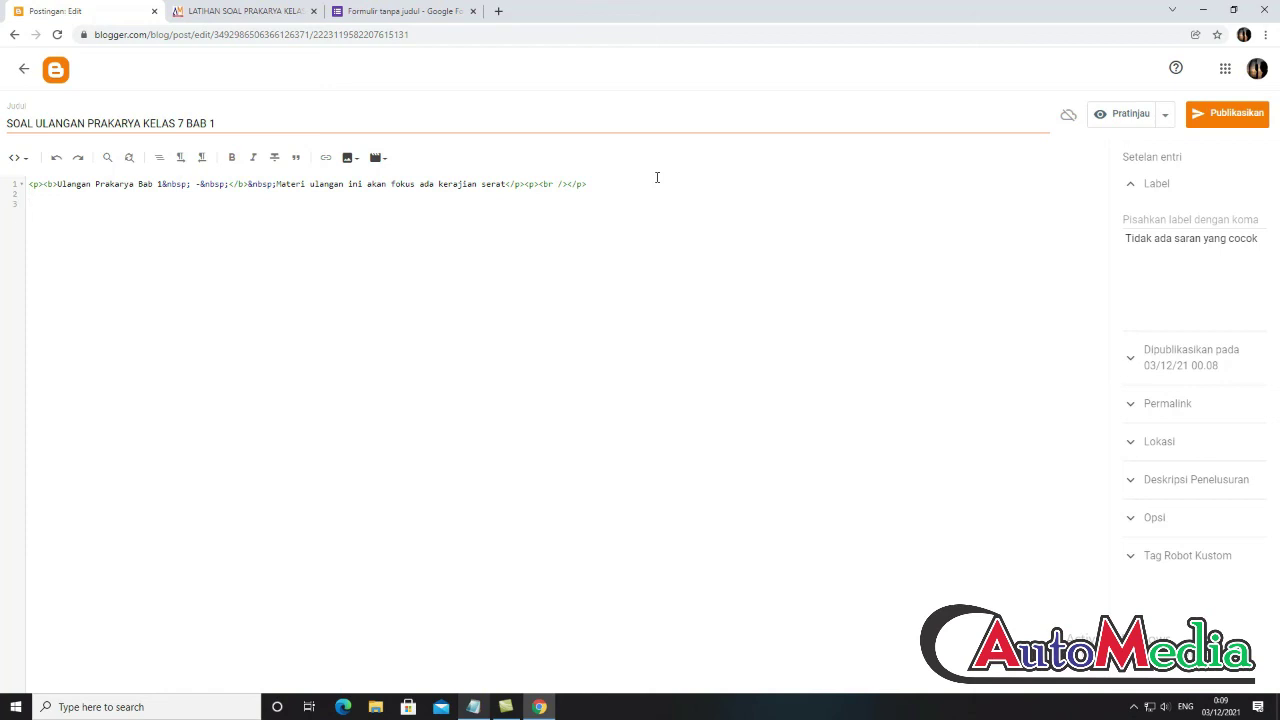
pyautogui.rightClick(45, 206)
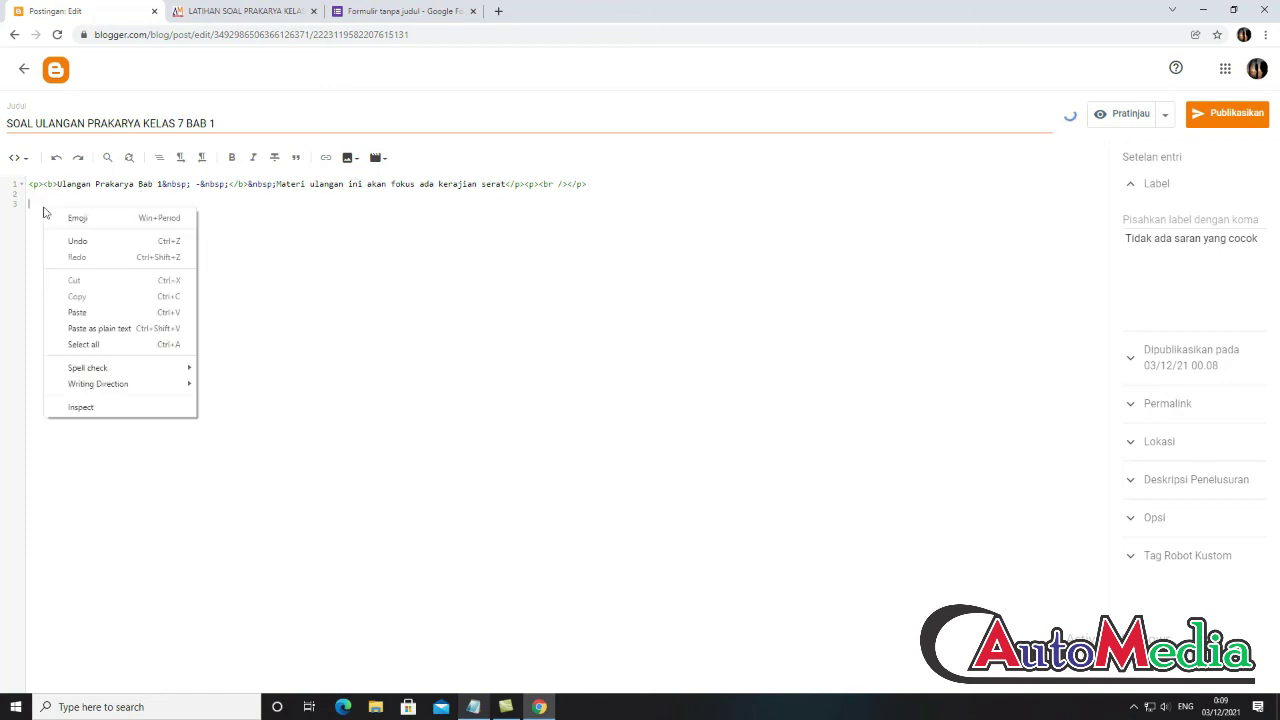
pyautogui.click(95, 311)
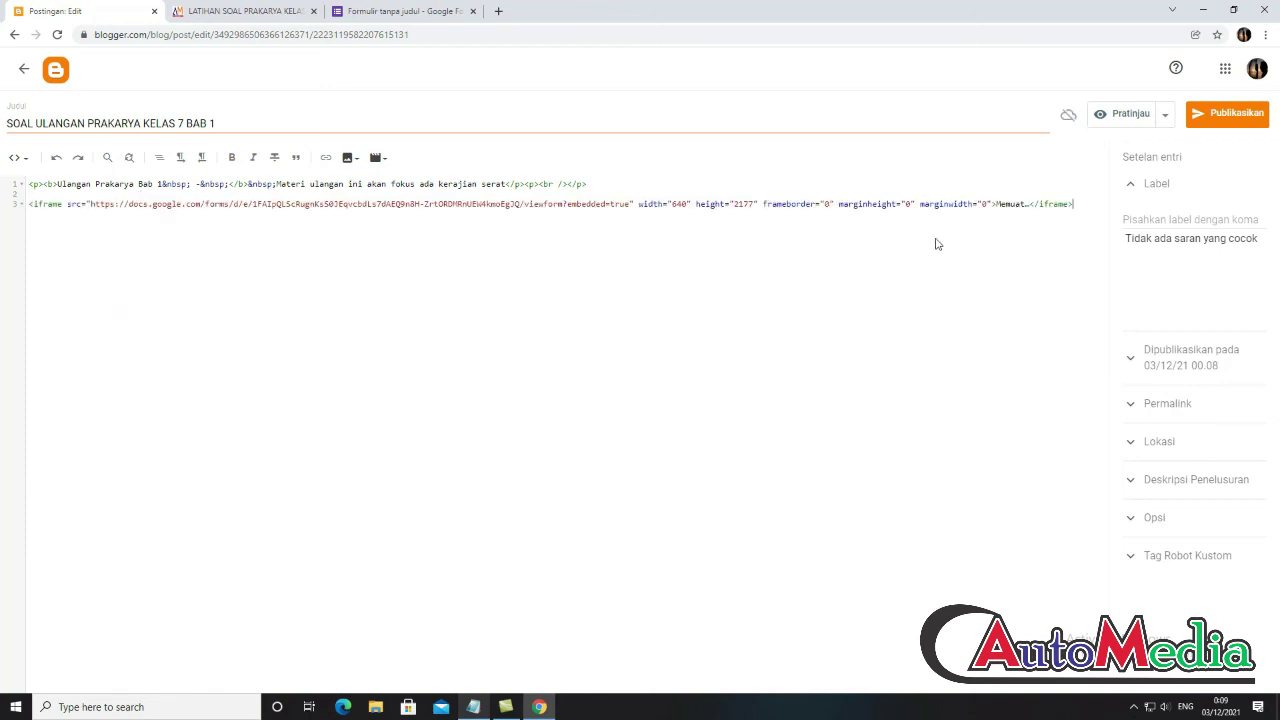
# - Return the post editor from HTML to the compose view (Tampilan menulis)
pyautogui.click(30, 165)
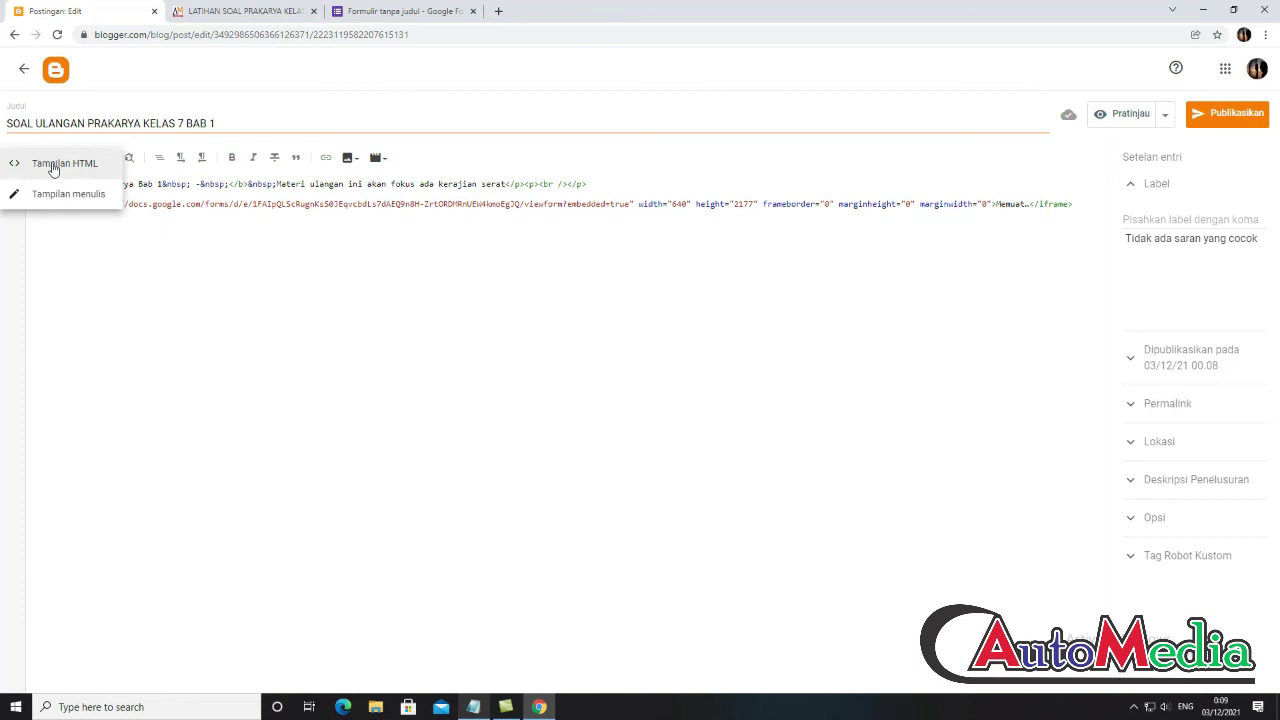
pyautogui.click(53, 167)
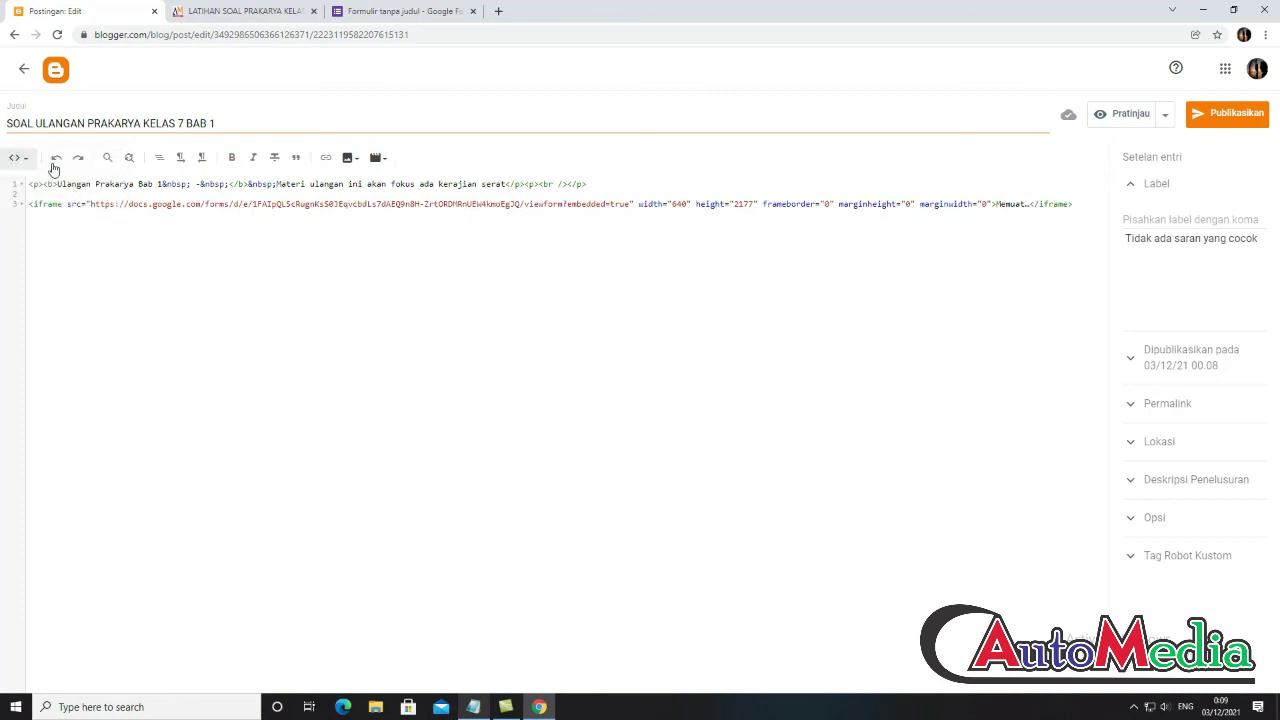
pyautogui.click(25, 165)
pyautogui.click(34, 170)
pyautogui.click(20, 163)
pyautogui.click(40, 206)
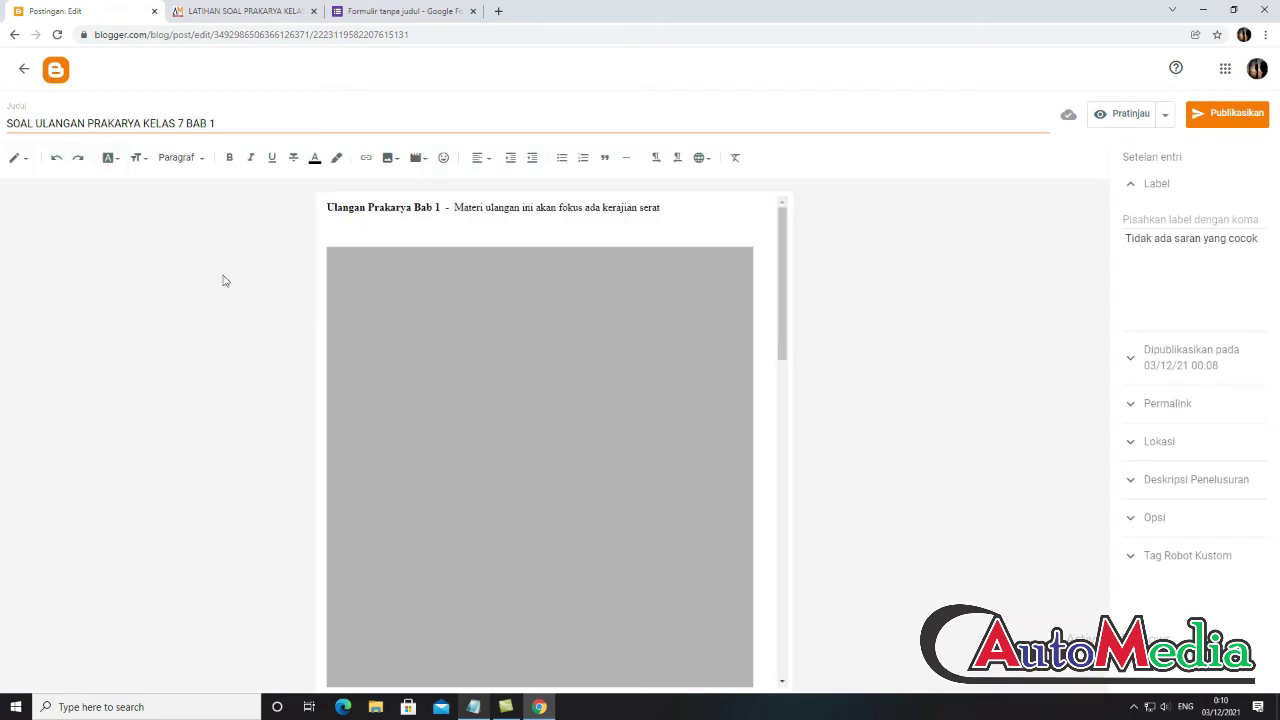
# - Check the embedded form block in the post body and publish the post to the blog
pyautogui.scroll(-3, 616, 400)
pyautogui.scroll(5, 590, 380)
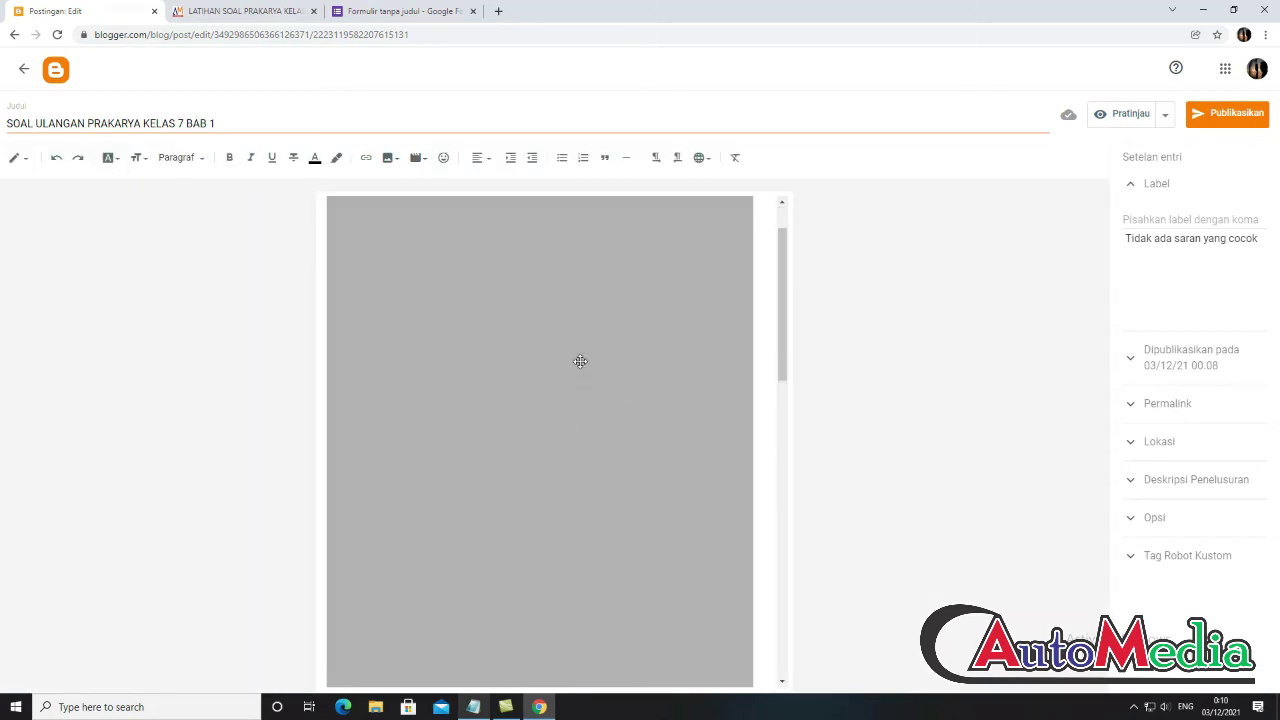
pyautogui.click(1237, 115)
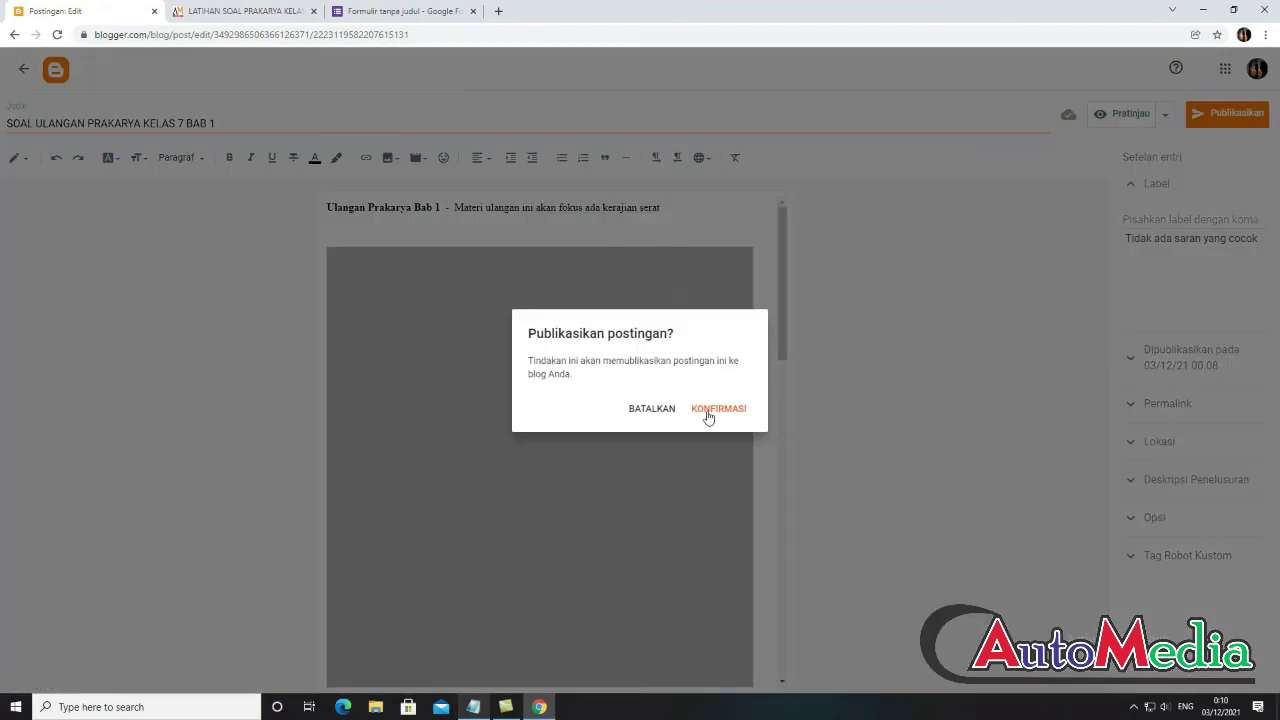
pyautogui.click(710, 410)
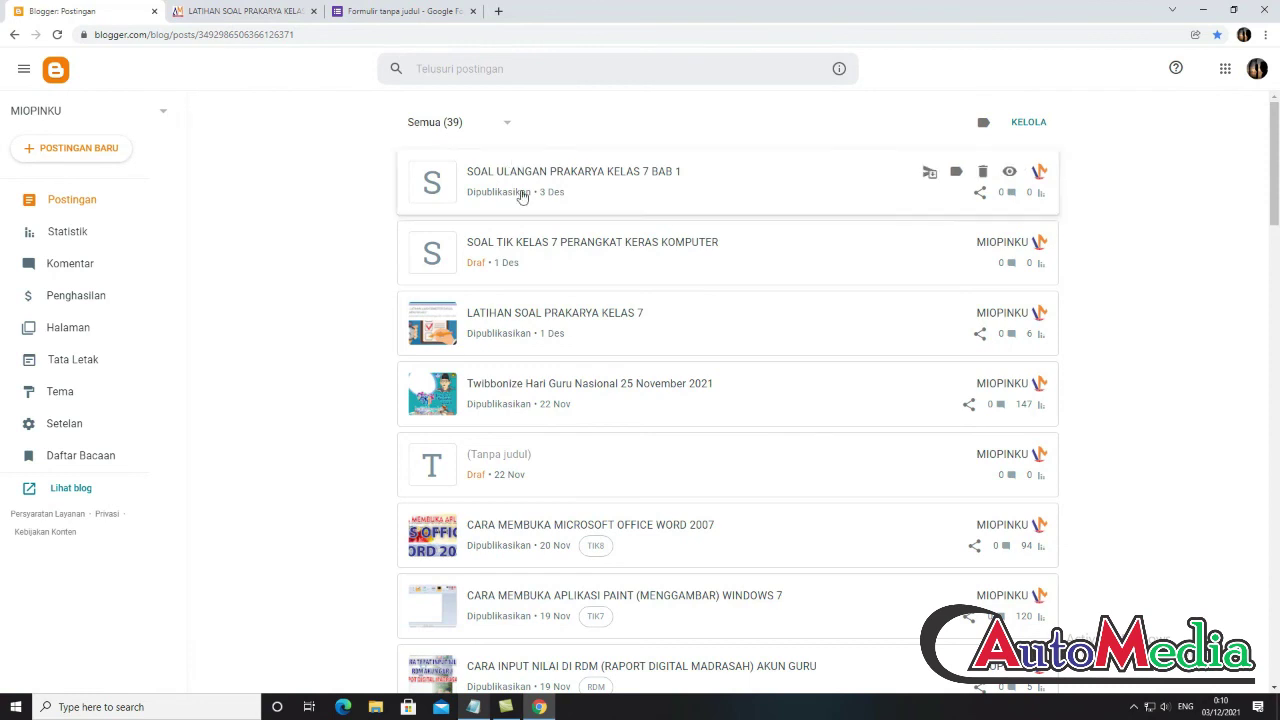
# - Switch to the MIOPINKU blog site and open the published post "SOAL ULANGAN PRAKARYA KELAS 7 BAB 1" from its home page
pyautogui.click(245, 13)
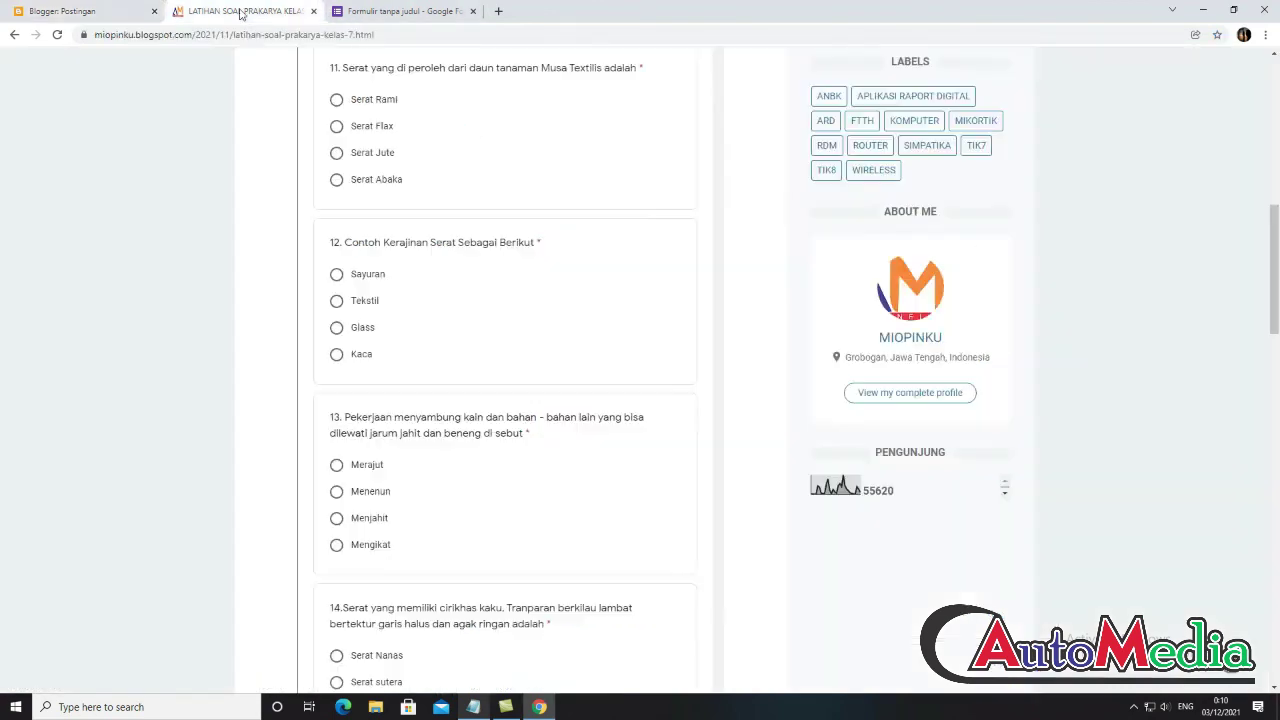
pyautogui.scroll(10, 466, 229)
pyautogui.scroll(12, 463, 222)
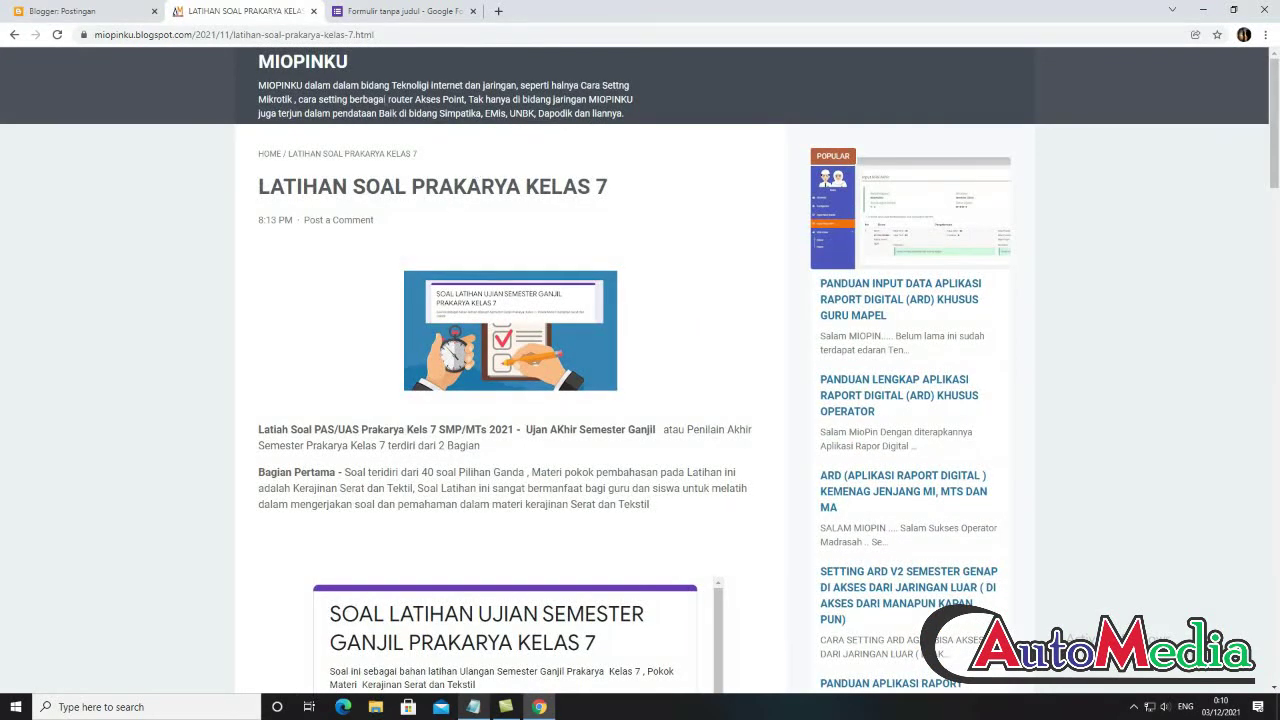
pyautogui.click(56, 35)
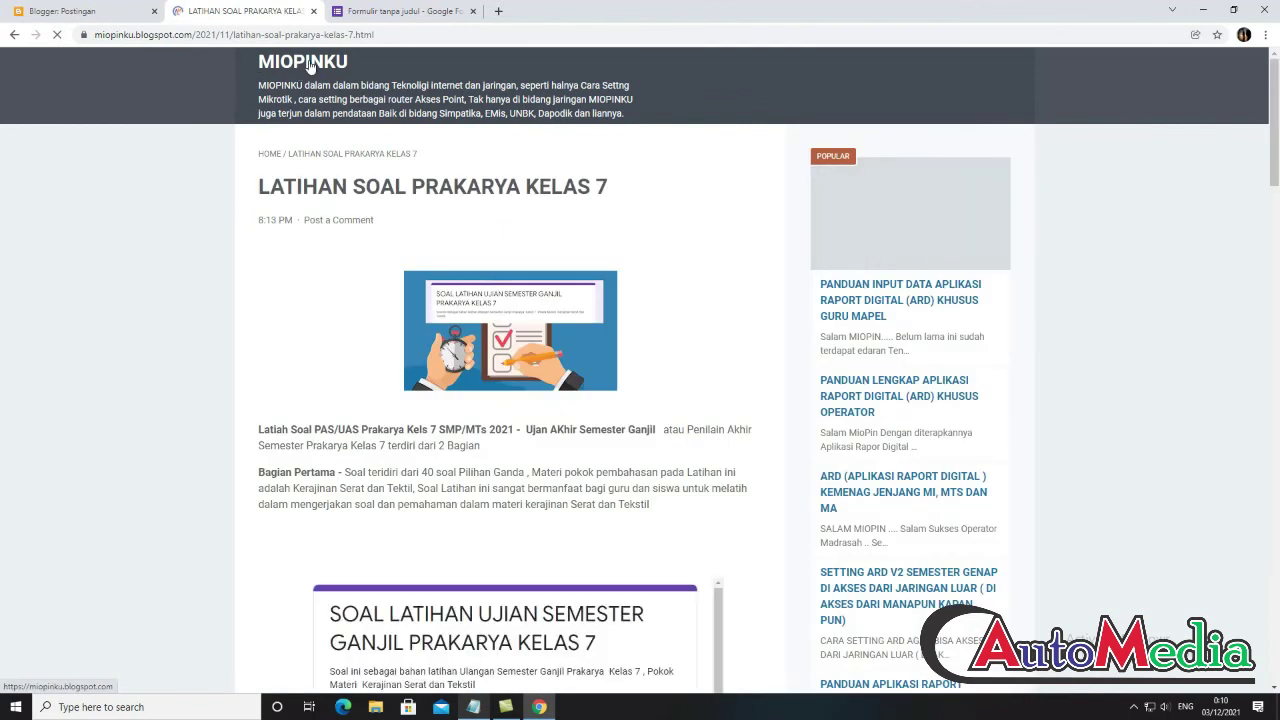
pyautogui.click(310, 65)
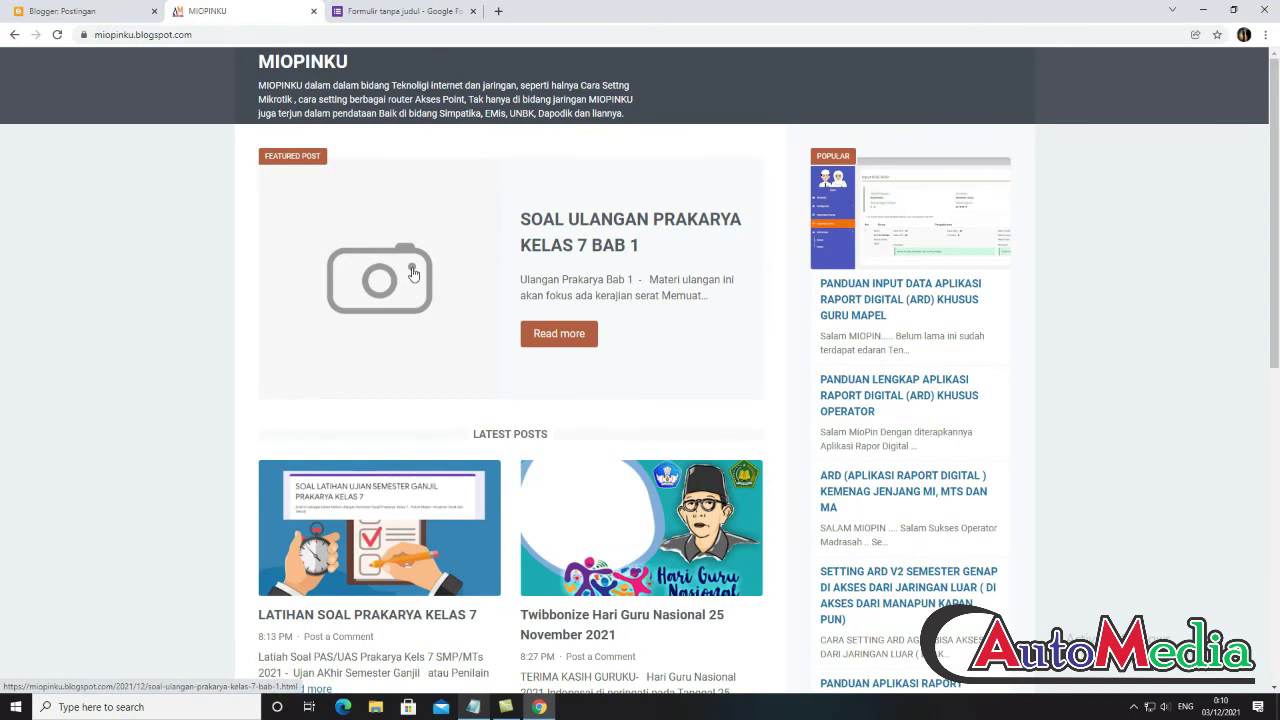
pyautogui.click(562, 333)
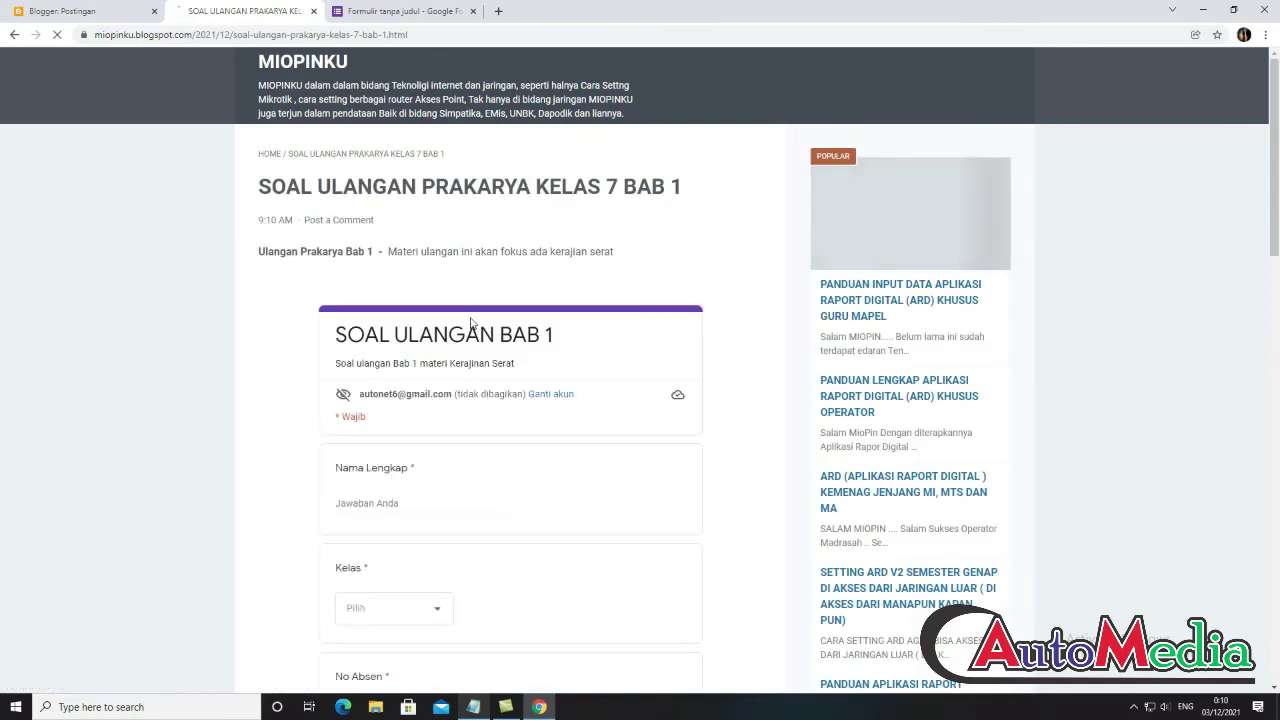
# - Fill in the embedded form's identity fields with a student's name, Kelas 7a and No Absen 5
pyautogui.scroll(-1, 471, 322)
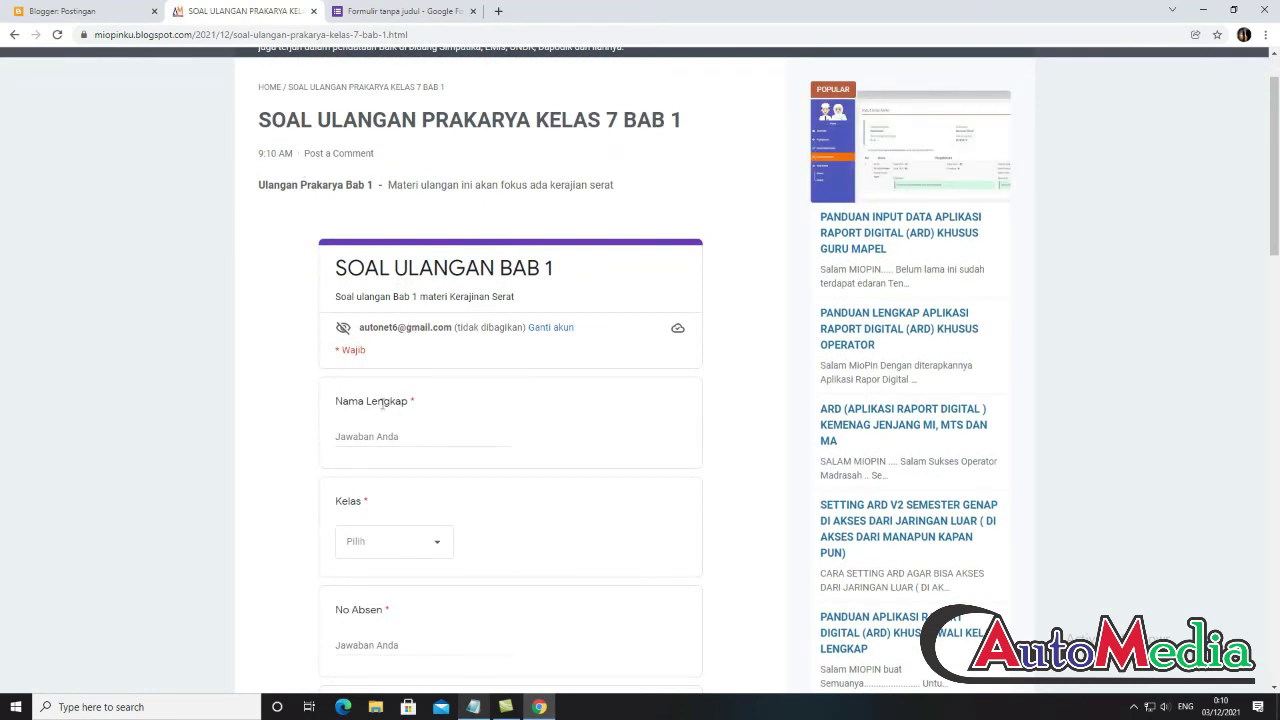
pyautogui.write('Rahmad')
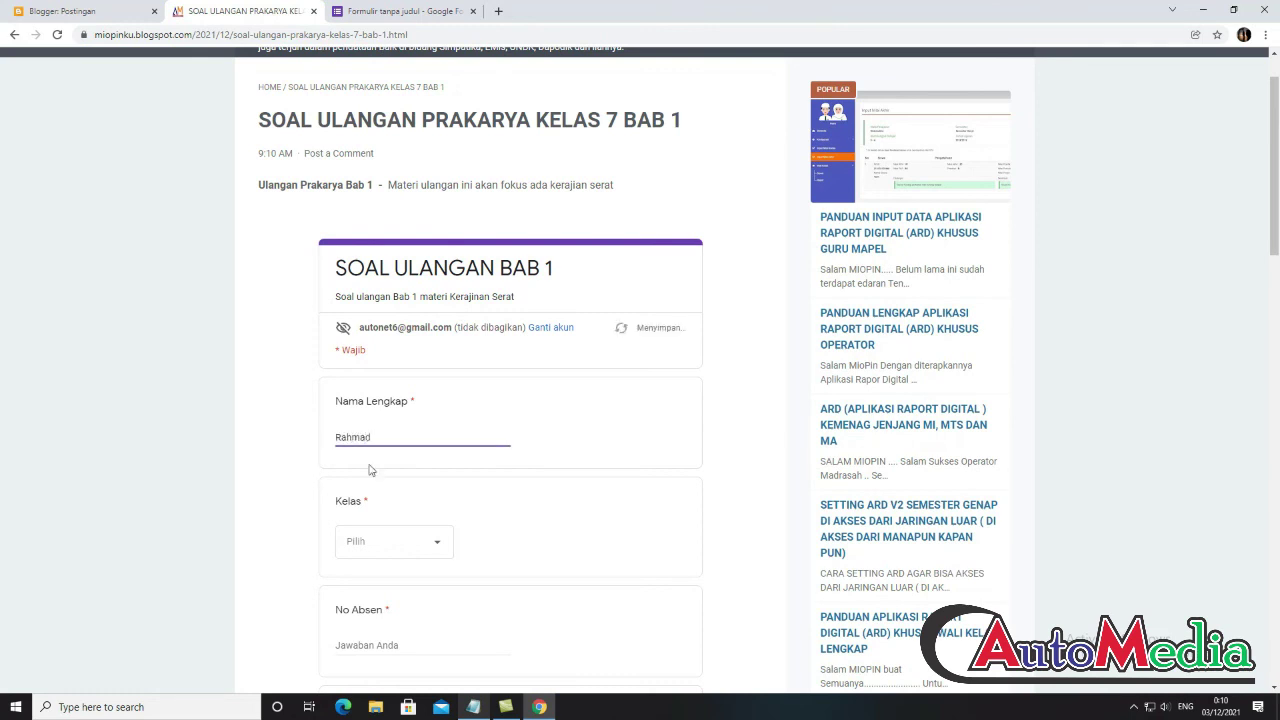
pyautogui.click(389, 541)
pyautogui.click(377, 586)
pyautogui.scroll(-2, 423, 537)
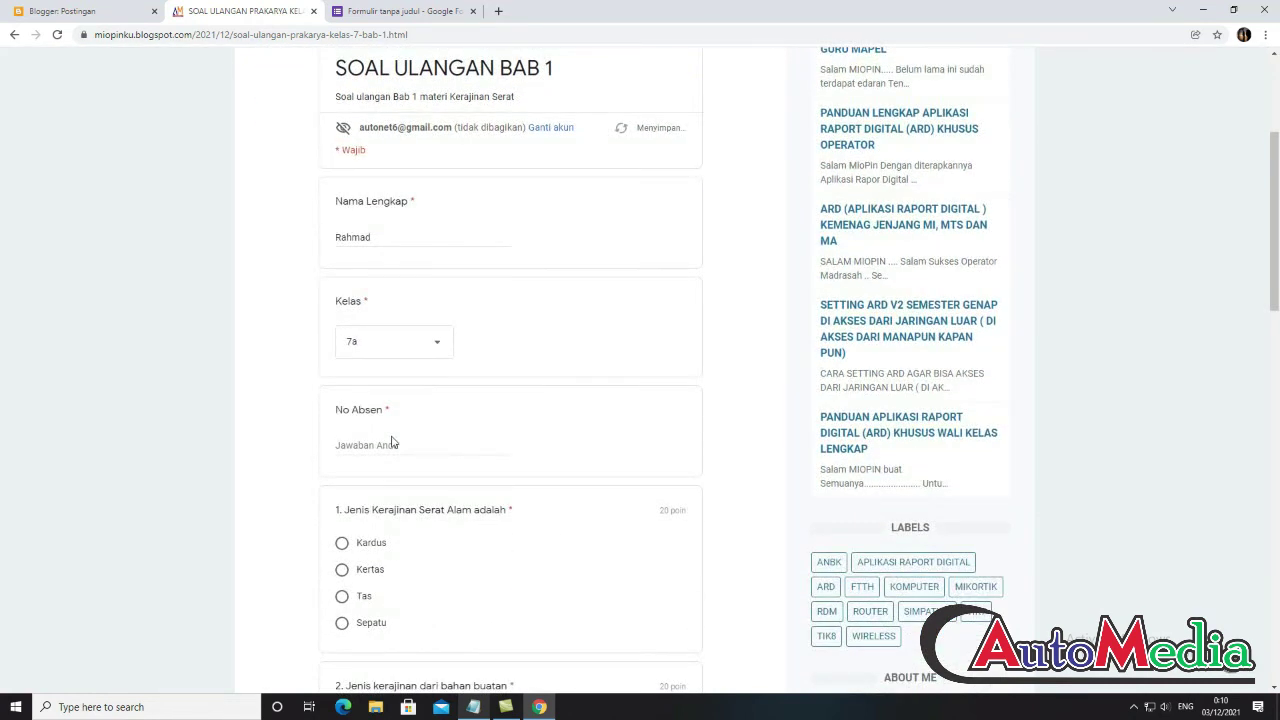
pyautogui.click(391, 444)
pyautogui.write('5')
# - Answer questions 1 to 5 with Kardus, Kertas, Alam, Buatan and Alam, and submit the quiz
pyautogui.scroll(-3, 400, 420)
pyautogui.click(341, 277)
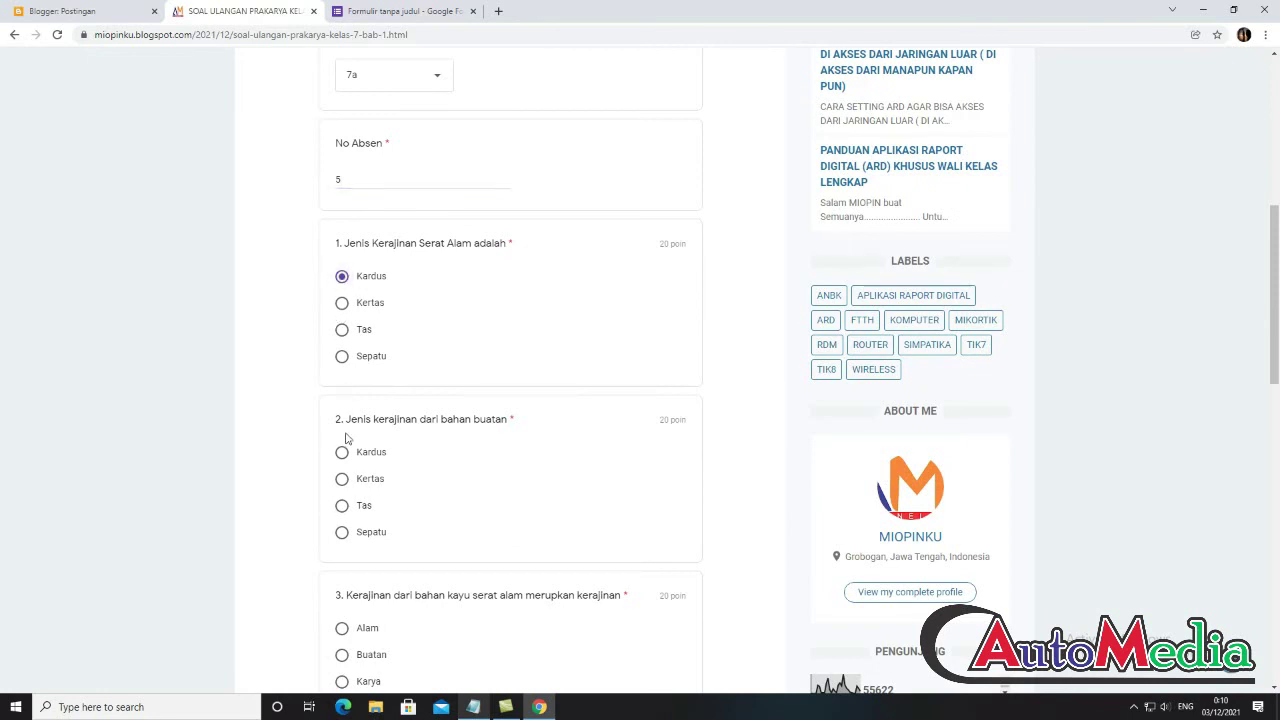
pyautogui.click(342, 452)
pyautogui.click(342, 479)
pyautogui.scroll(-2, 344, 470)
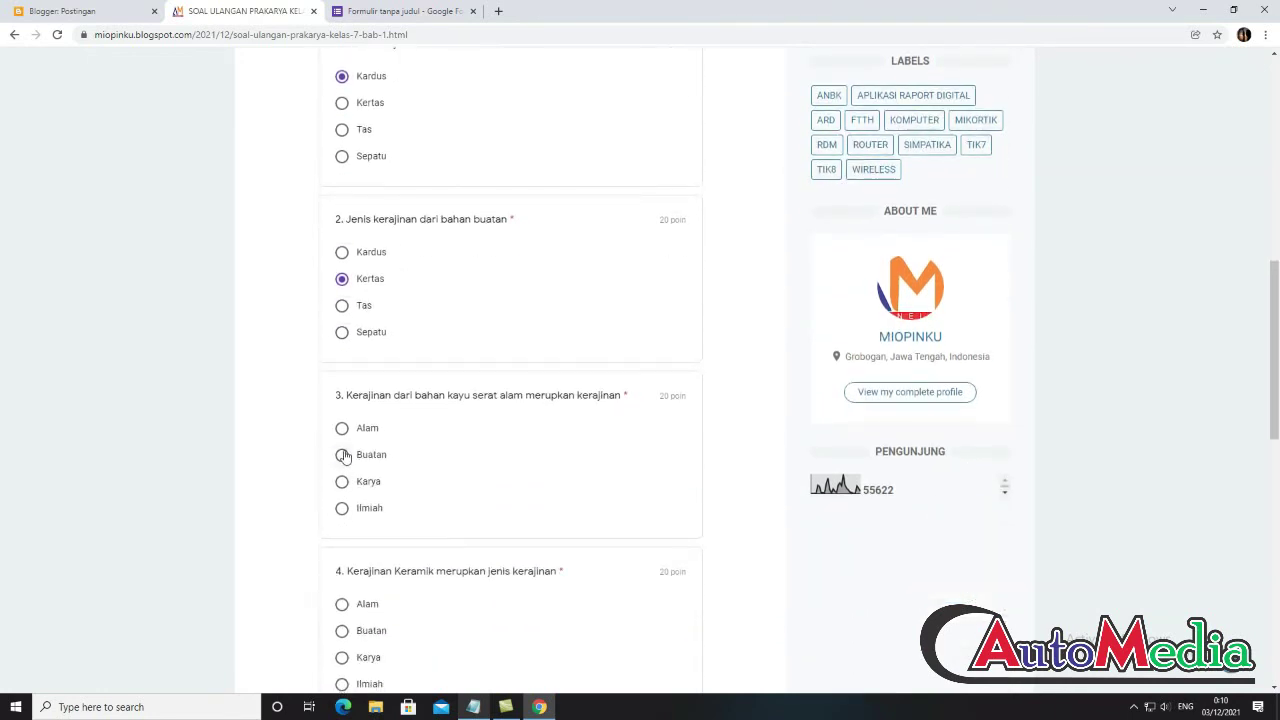
pyautogui.click(342, 455)
pyautogui.click(342, 428)
pyautogui.scroll(-2, 347, 529)
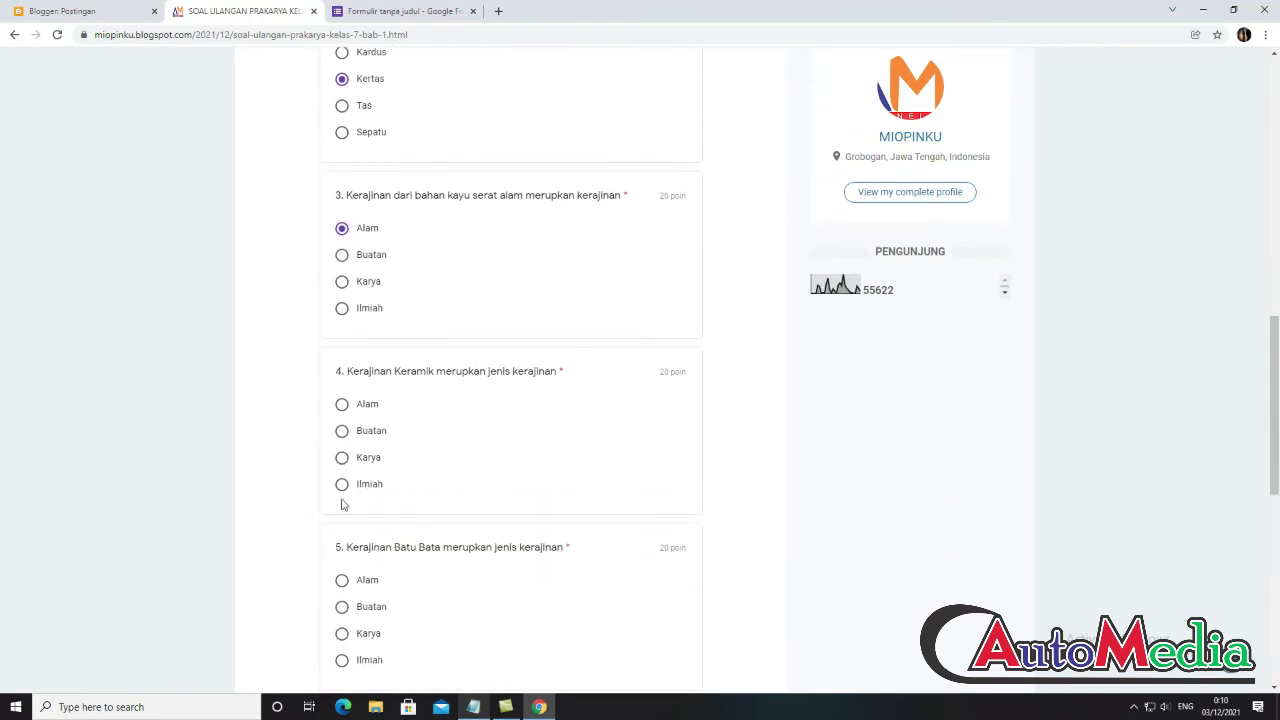
pyautogui.click(342, 431)
pyautogui.click(342, 580)
pyautogui.scroll(-5, 400, 517)
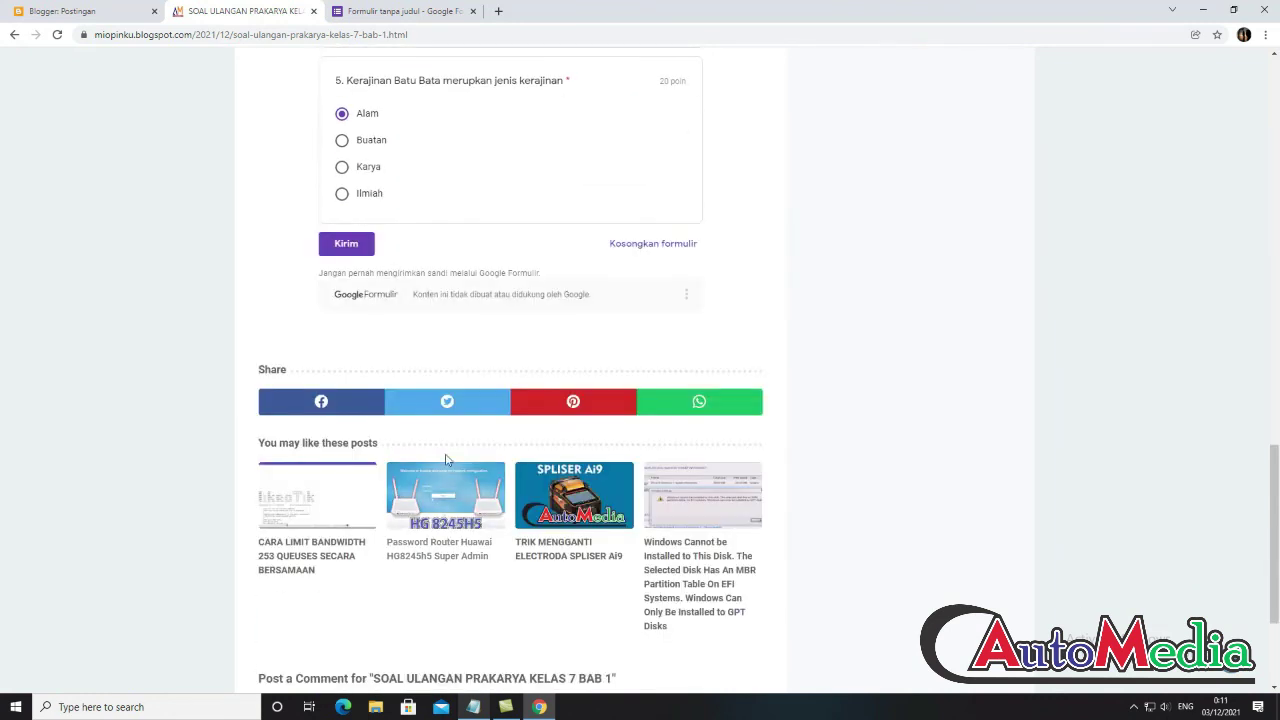
pyautogui.click(352, 246)
# - View the score of the submitted quiz and review how each answer is marked
pyautogui.scroll(15, 492, 238)
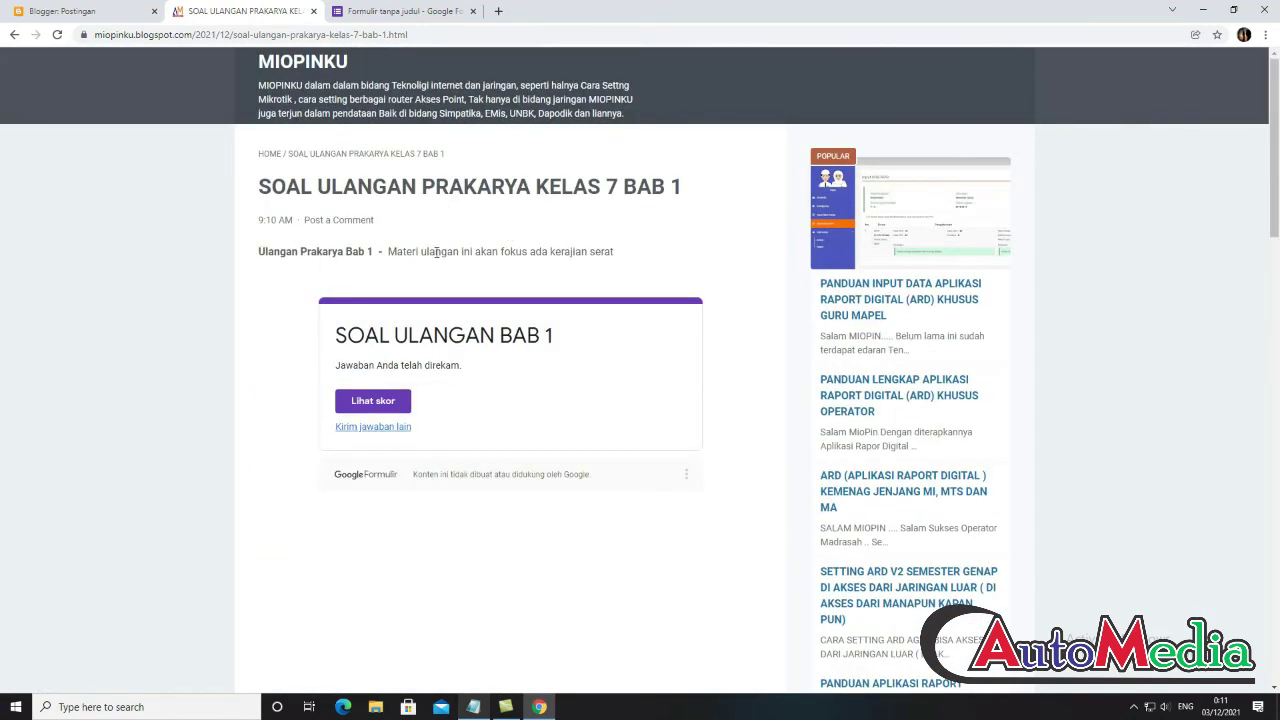
pyautogui.click(373, 401)
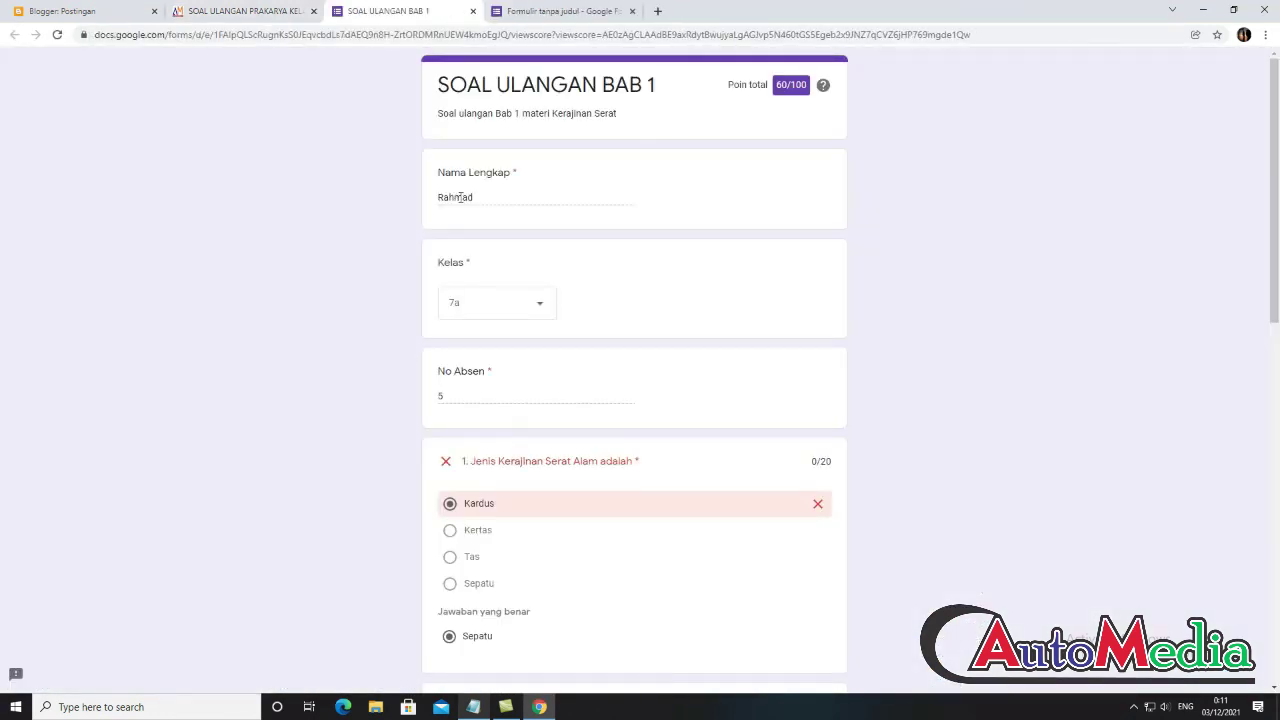
pyautogui.click(266, 12)
pyautogui.click(388, 12)
pyautogui.scroll(-3, 677, 250)
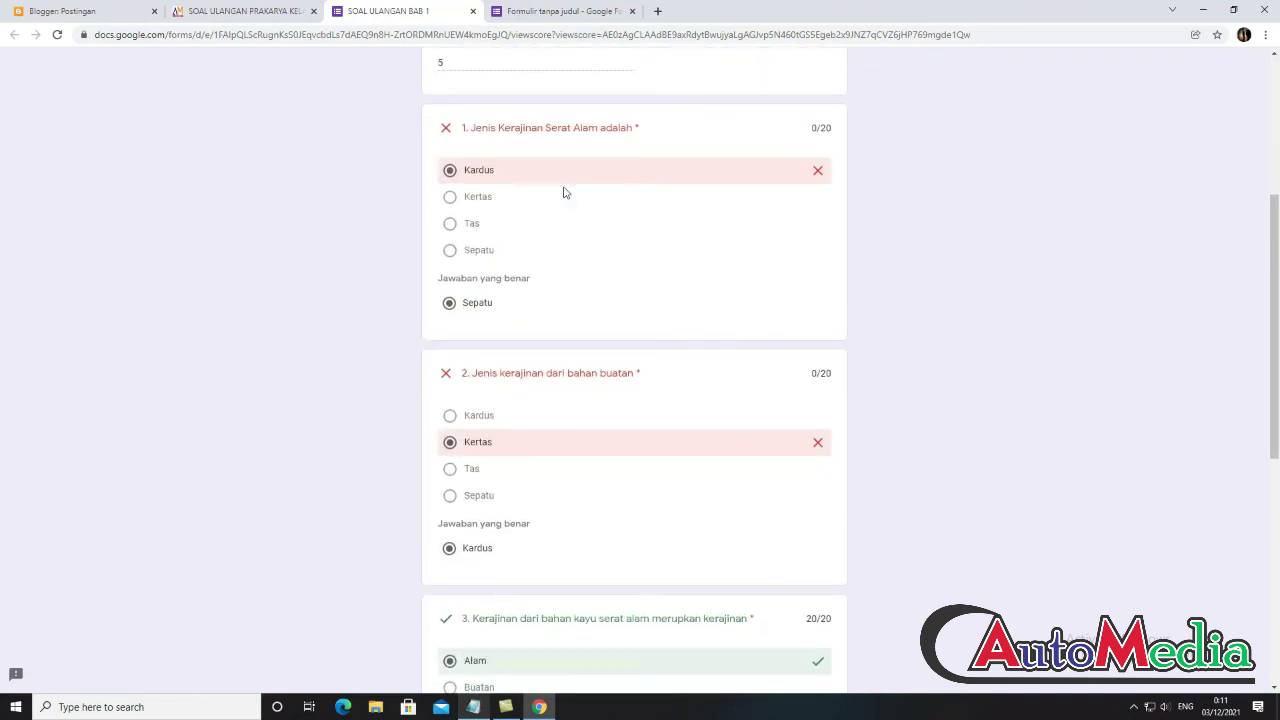
pyautogui.scroll(-3, 690, 200)
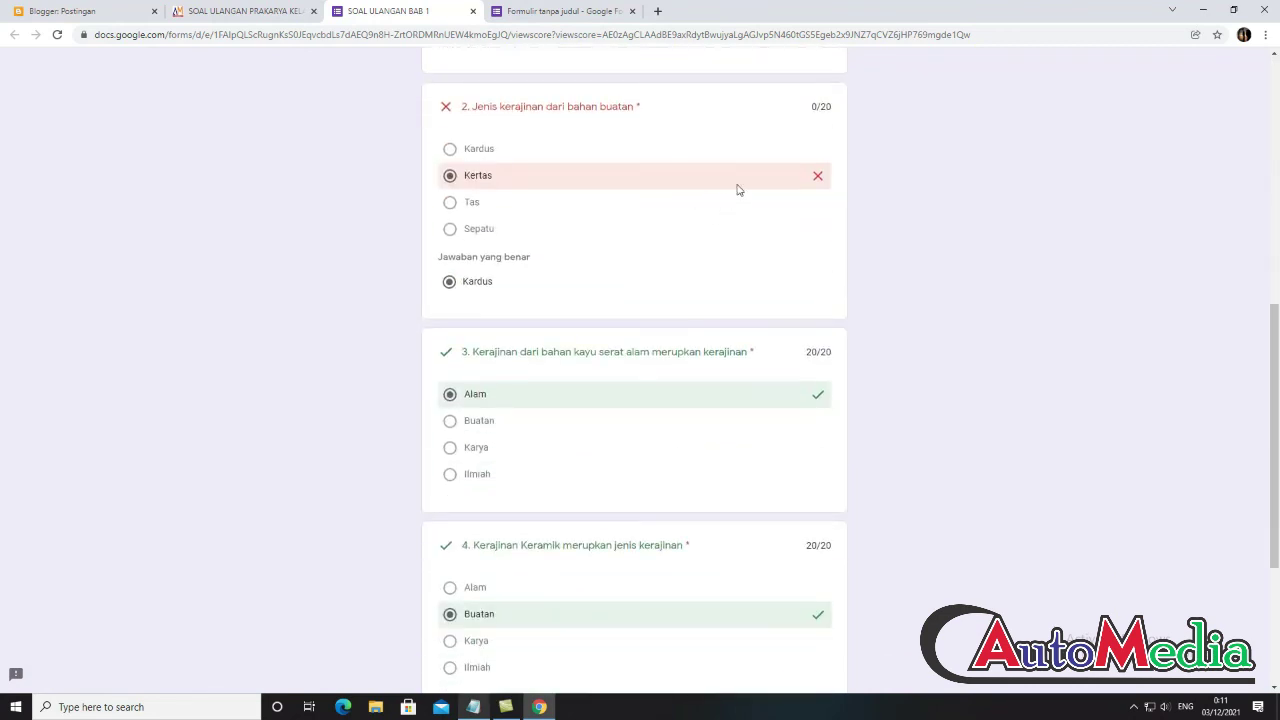
pyautogui.scroll(-1, 750, 230)
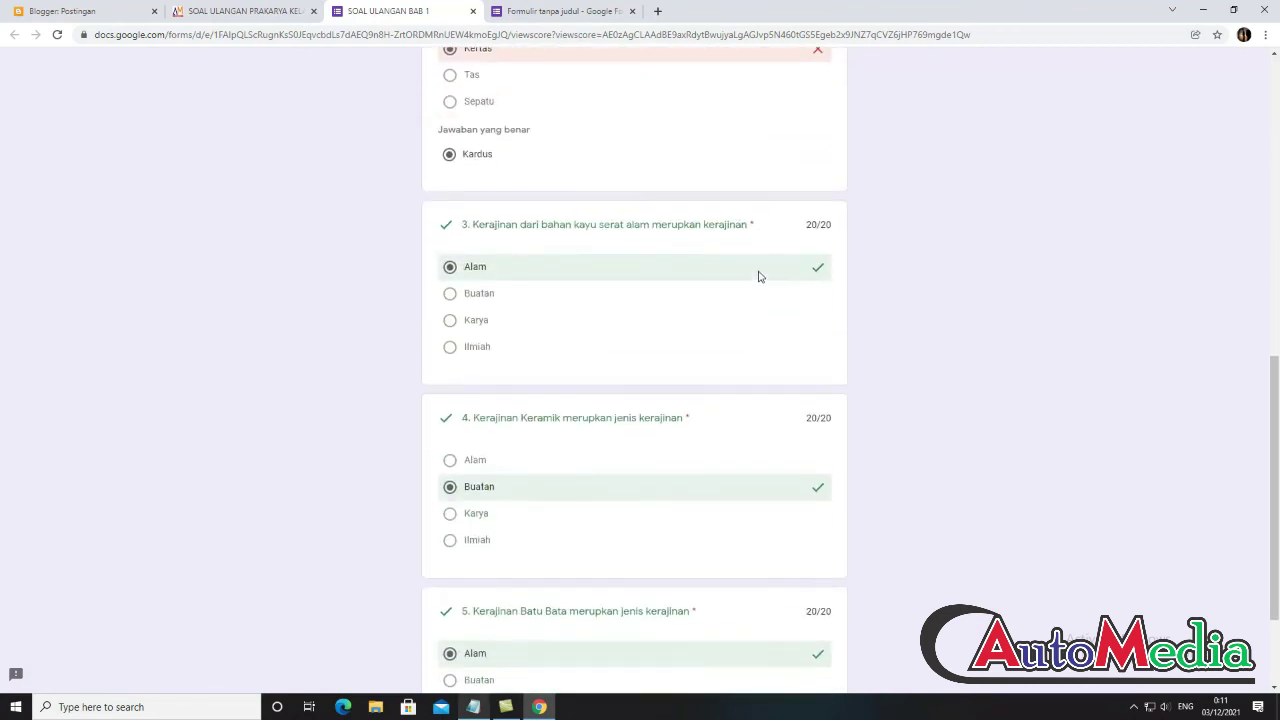
# - Switch to the form editor and review the summary of responses, including the score distribution and identity answers
pyautogui.click(283, 12)
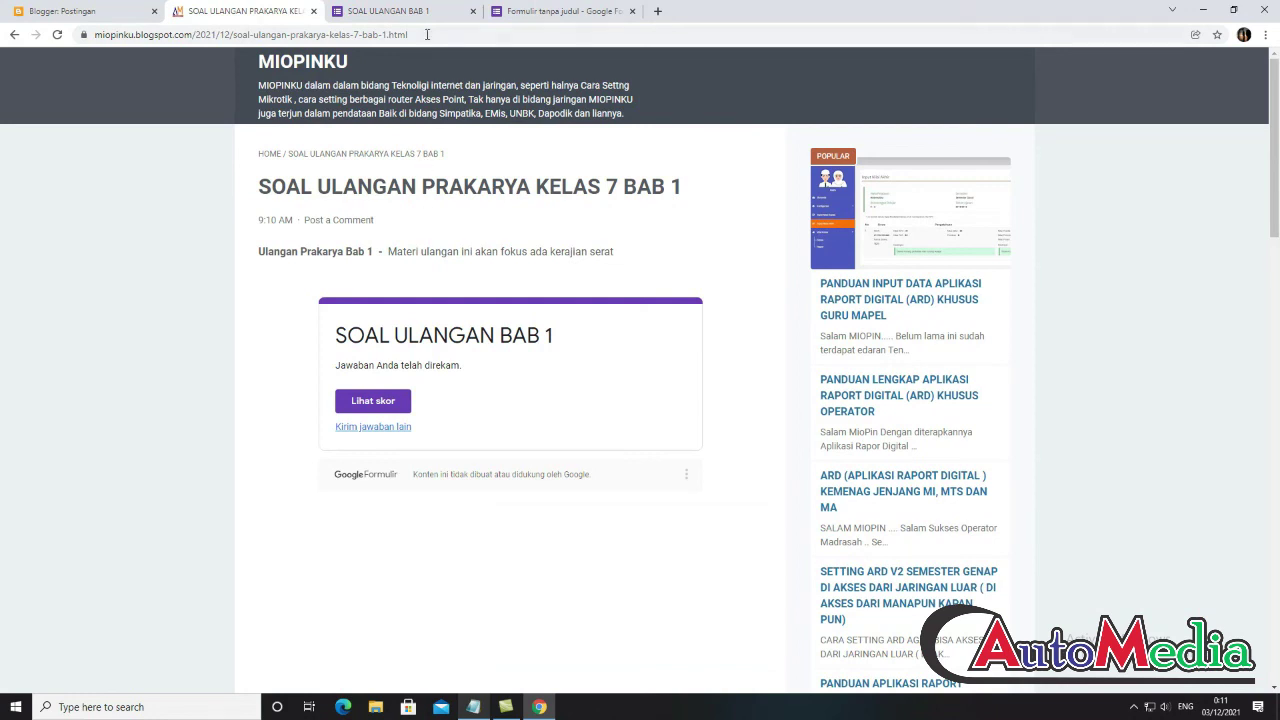
pyautogui.click(548, 12)
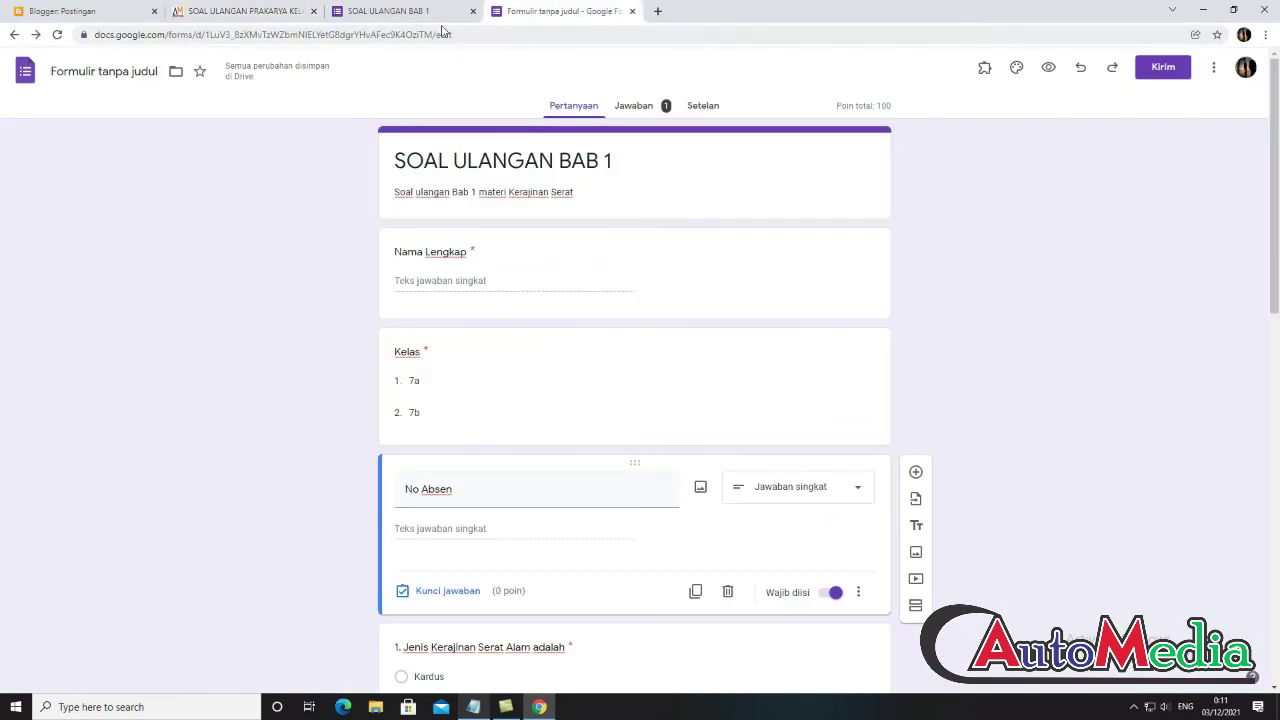
pyautogui.click(640, 108)
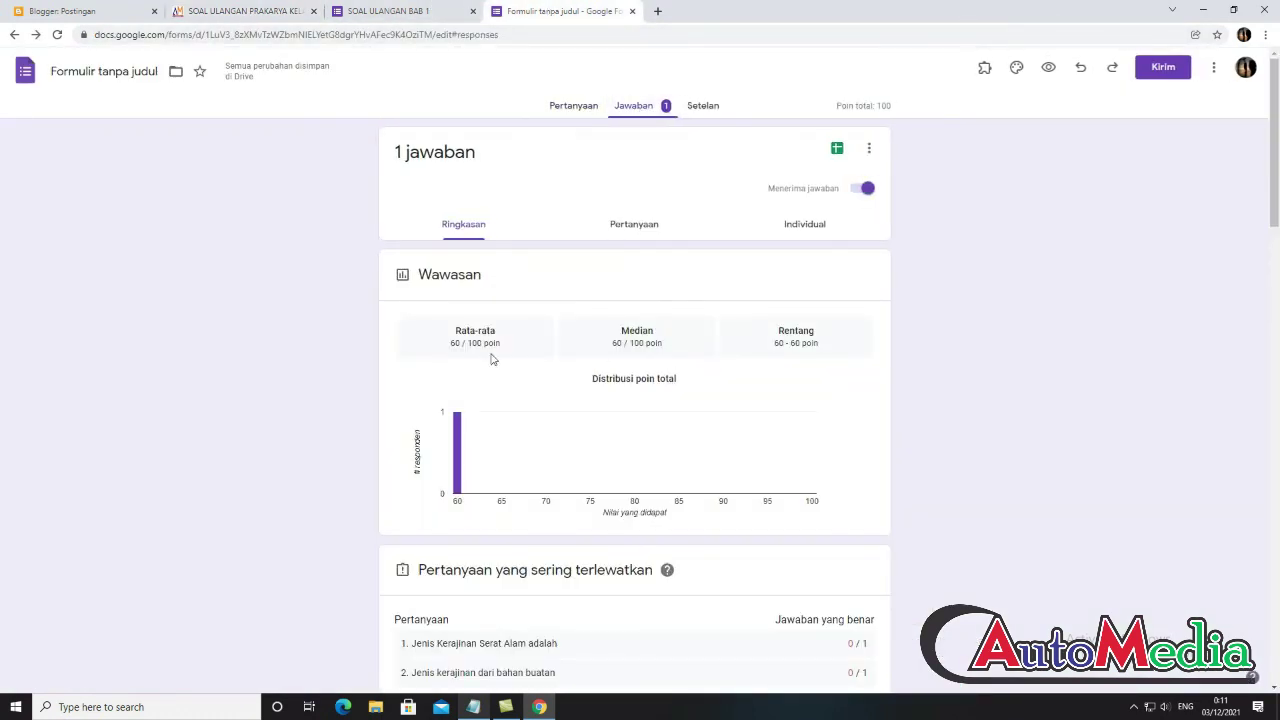
pyautogui.scroll(-3, 493, 350)
pyautogui.scroll(-3, 503, 470)
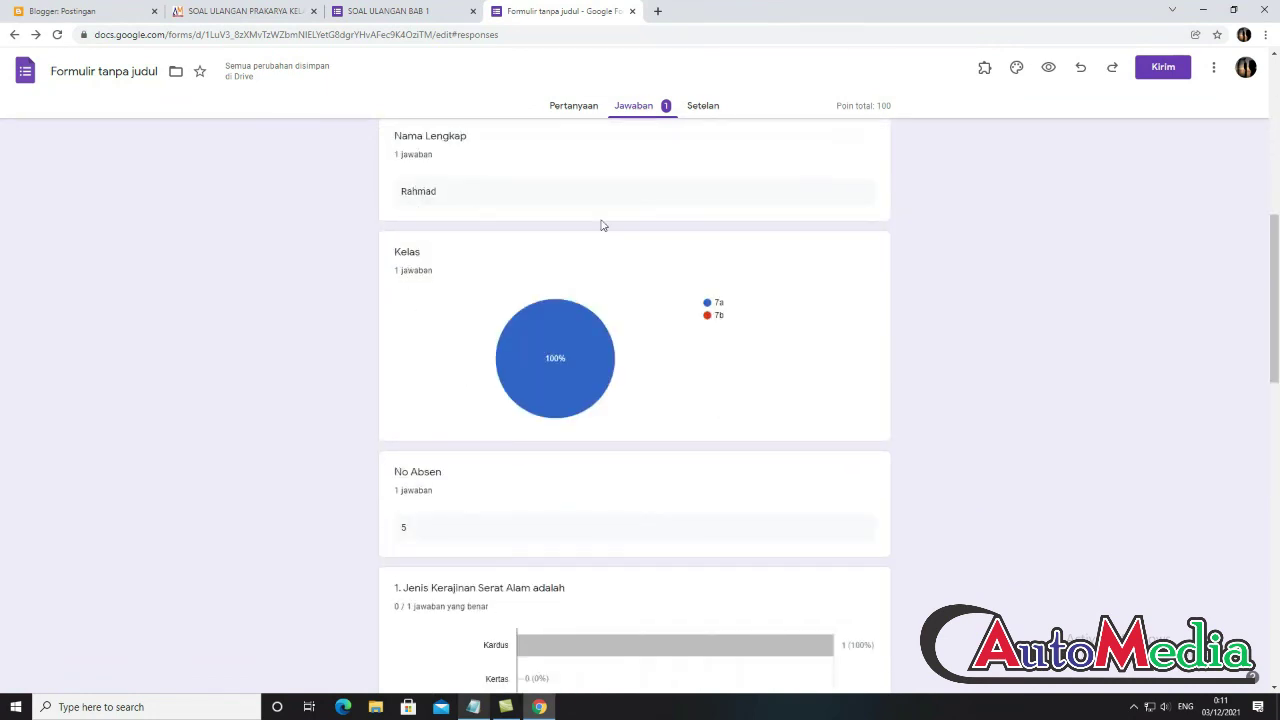
# - Create a new linked spreadsheet "Formulir tanpa judul (Jawaban)" for the form's responses
pyautogui.scroll(8, 605, 225)
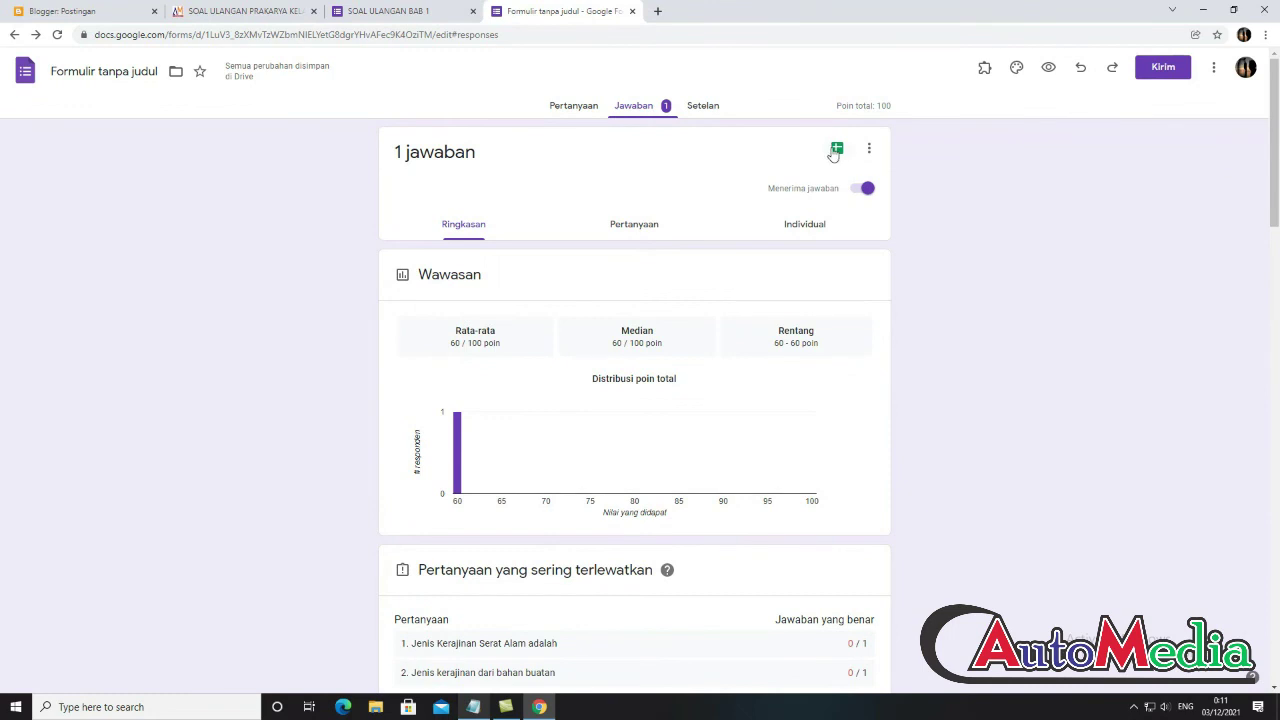
pyautogui.click(838, 150)
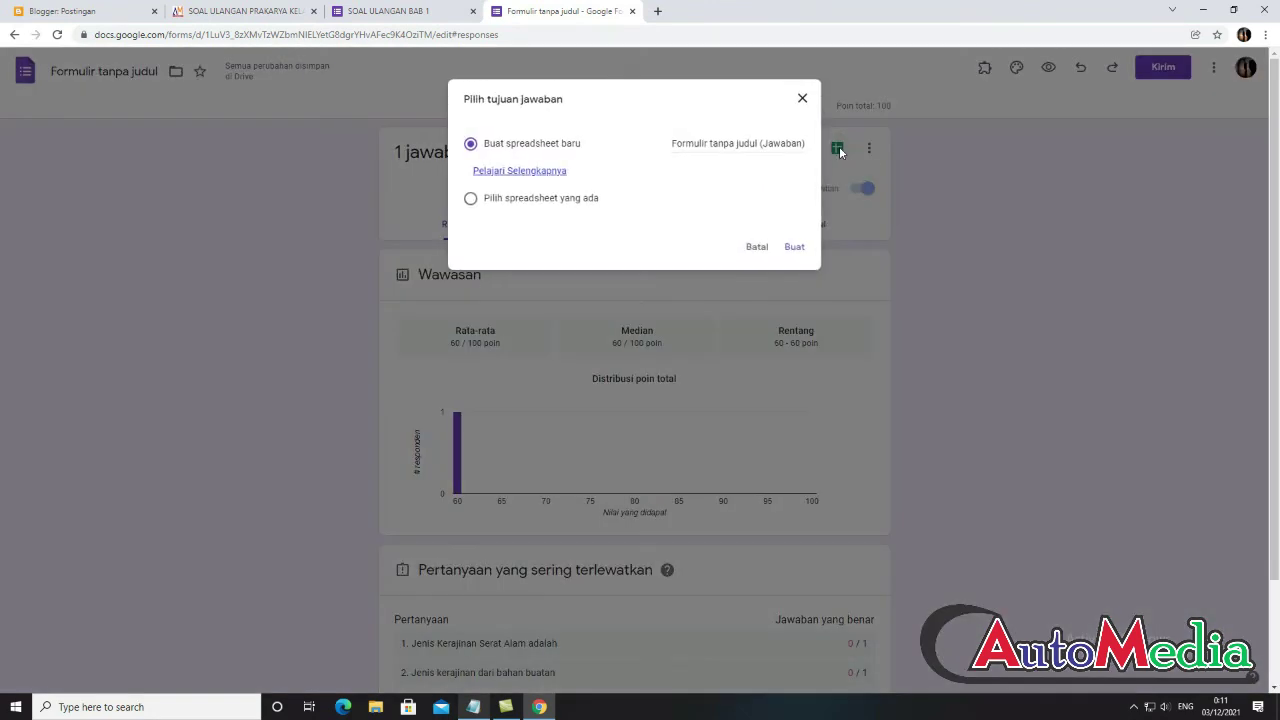
pyautogui.click(794, 247)
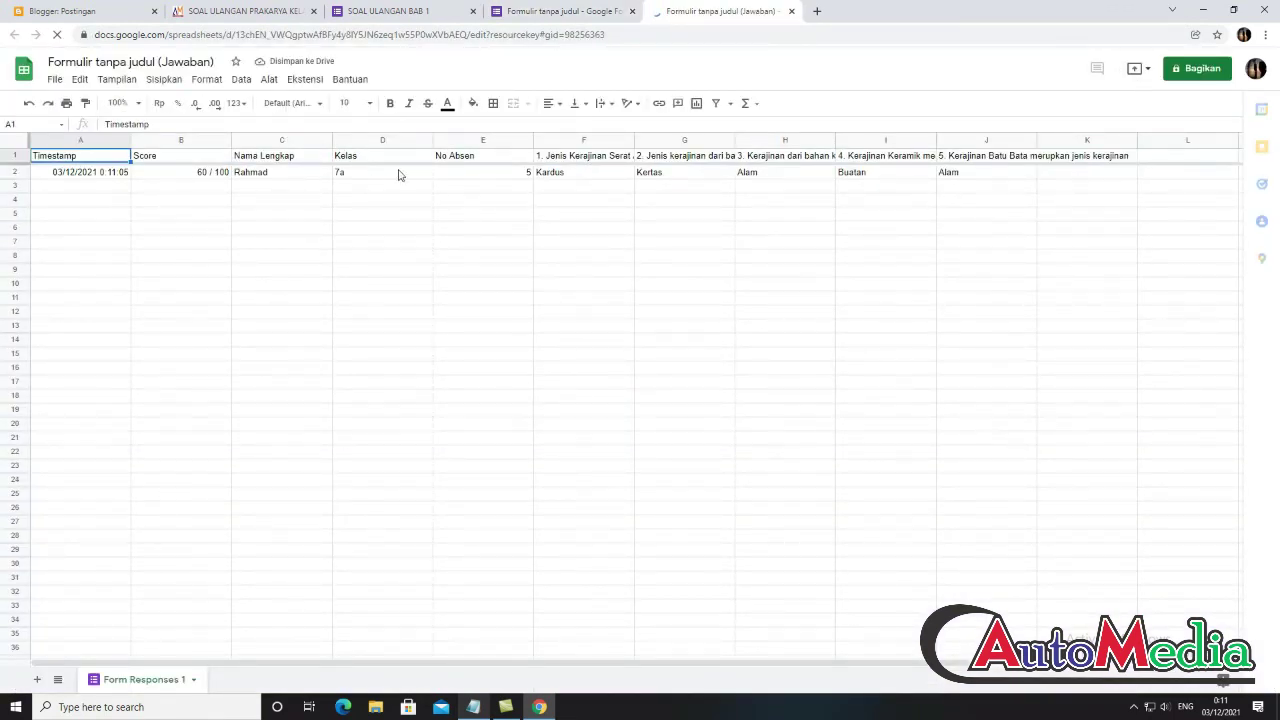
# - Examine the recorded quiz response in the spreadsheet, including the attendance number, the answers to the questions and the score
pyautogui.click(567, 159)
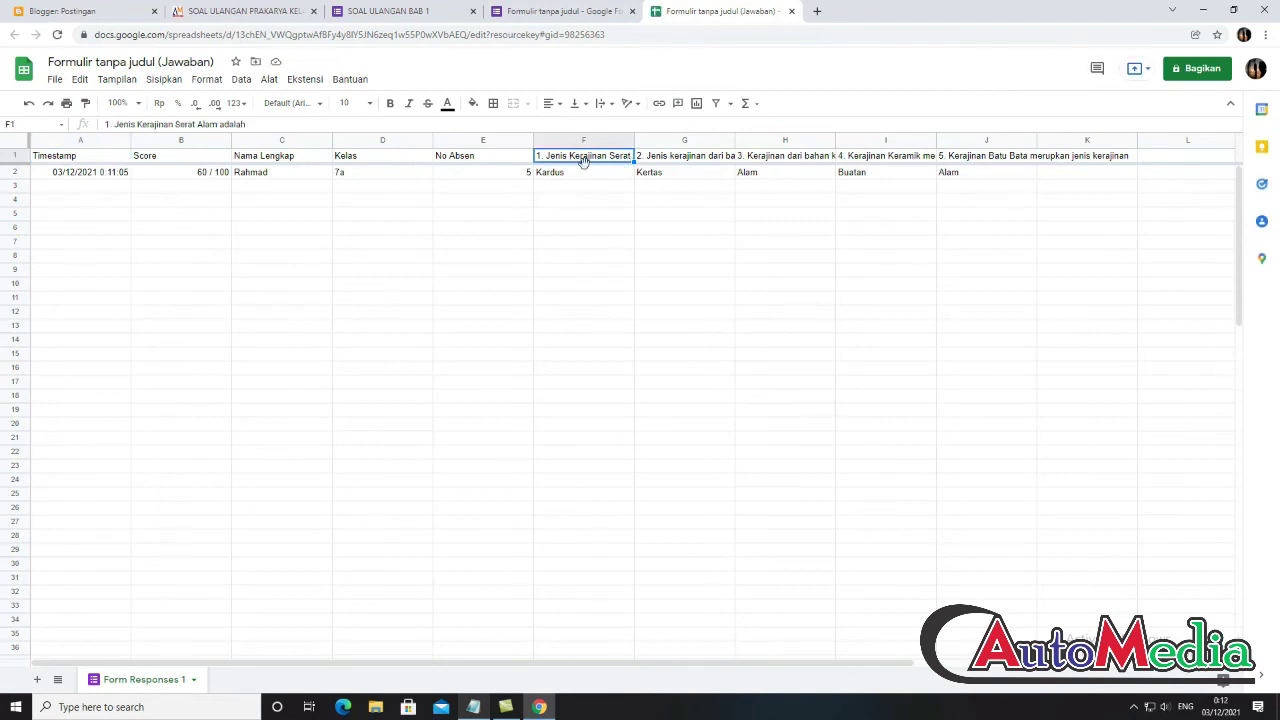
pyautogui.click(570, 176)
pyautogui.click(470, 178)
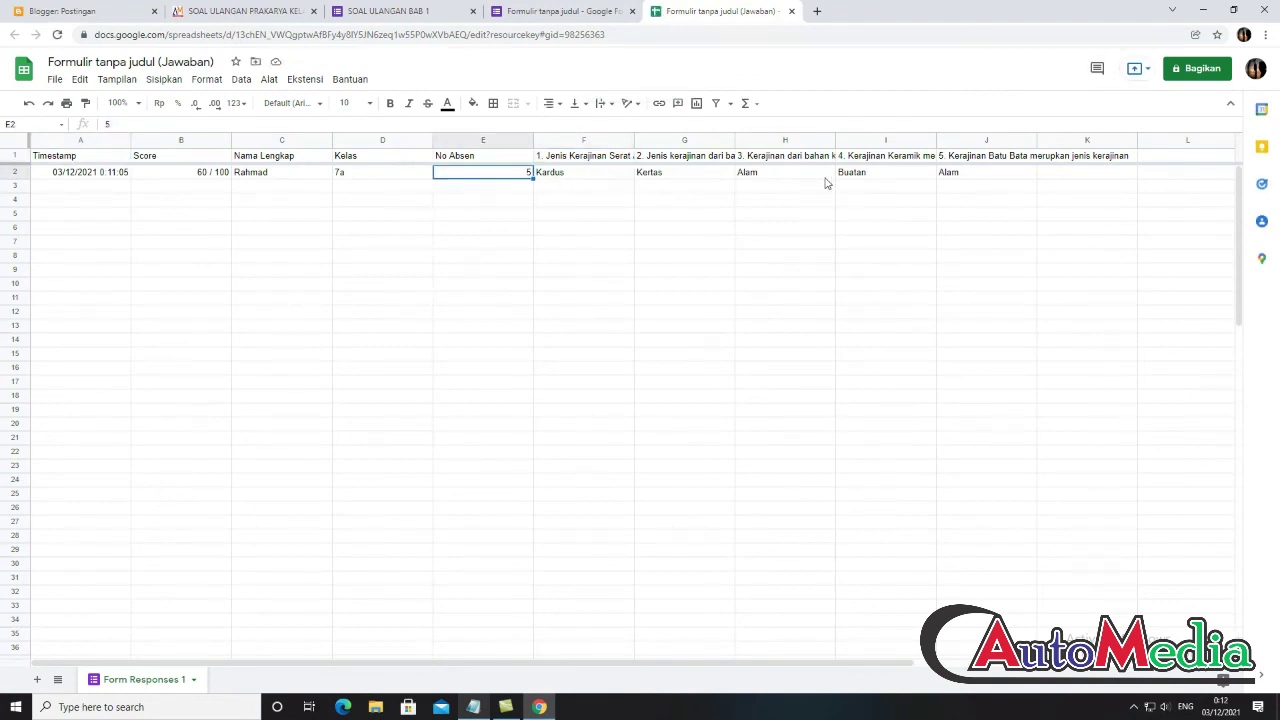
pyautogui.click(602, 186)
pyautogui.click(674, 176)
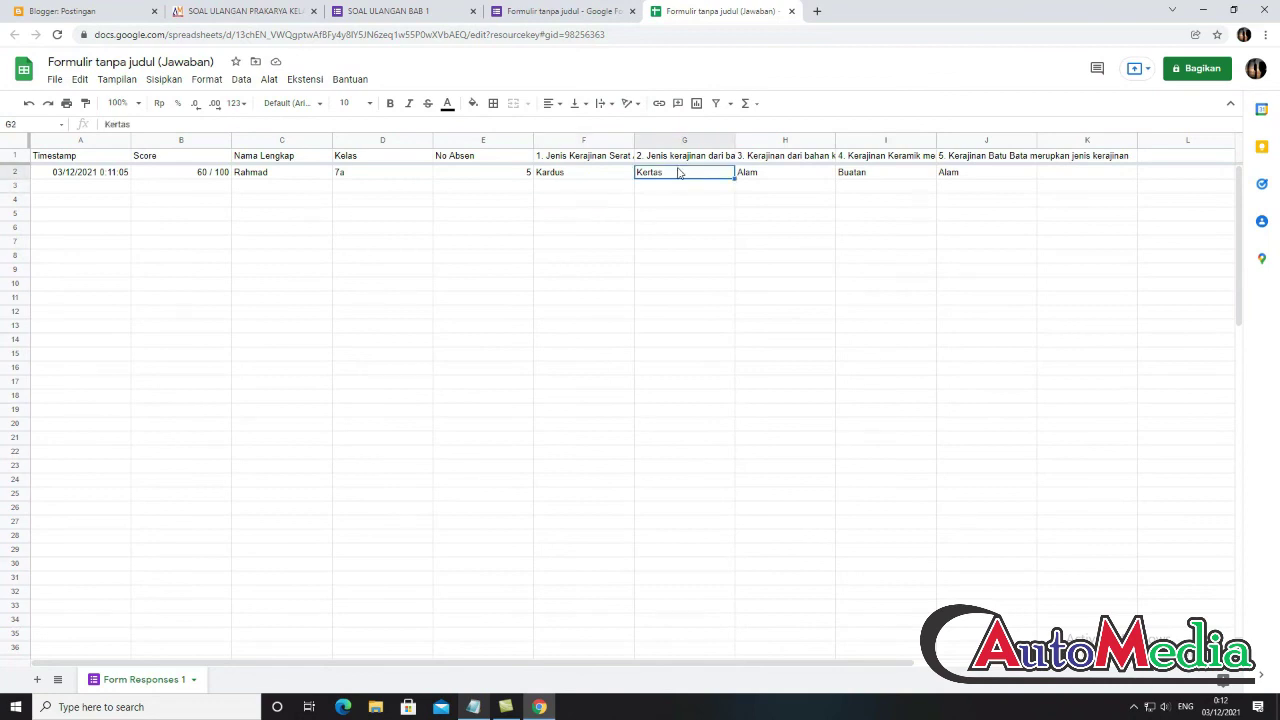
pyautogui.click(768, 178)
pyautogui.click(845, 176)
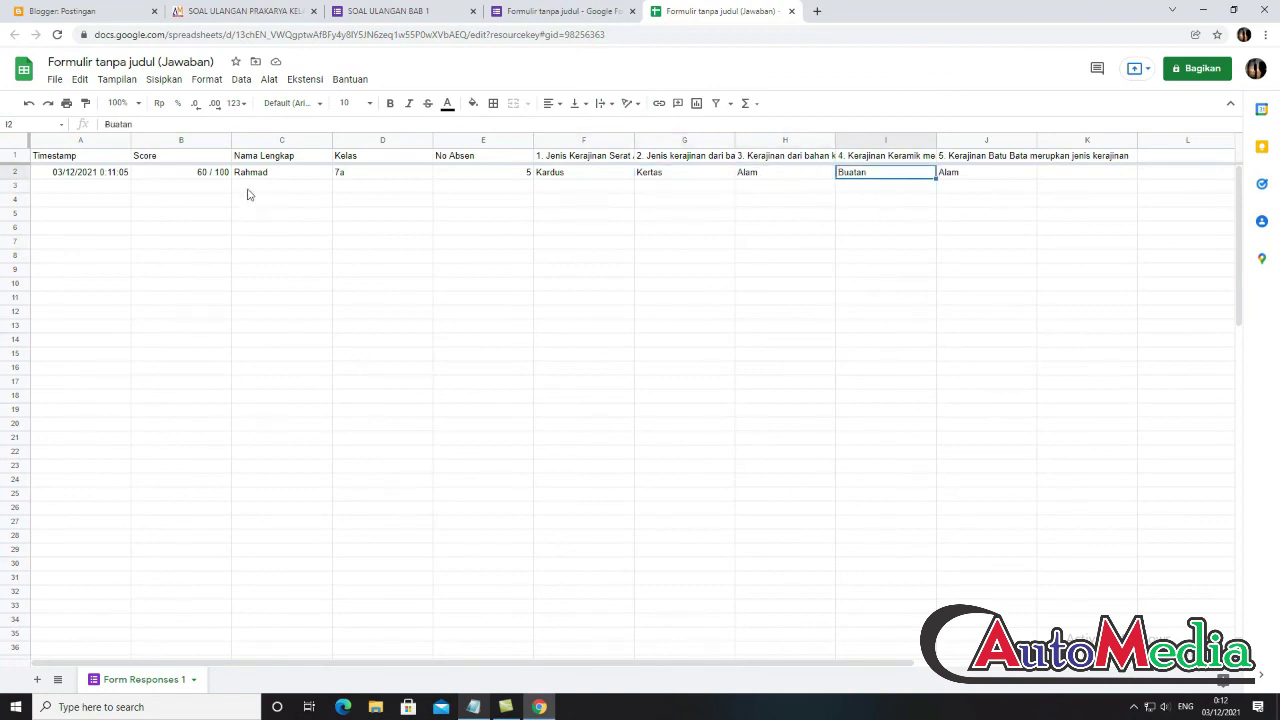
pyautogui.click(213, 178)
pyautogui.click(216, 188)
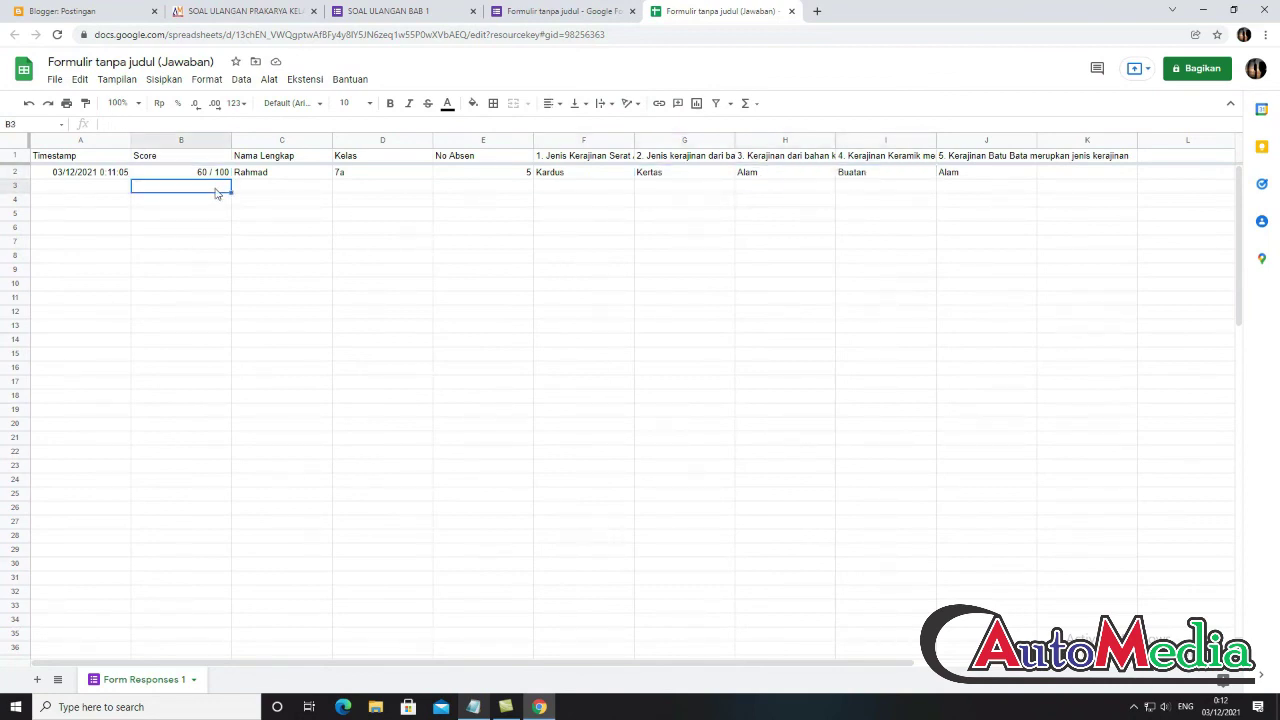
pyautogui.click(214, 201)
pyautogui.click(205, 215)
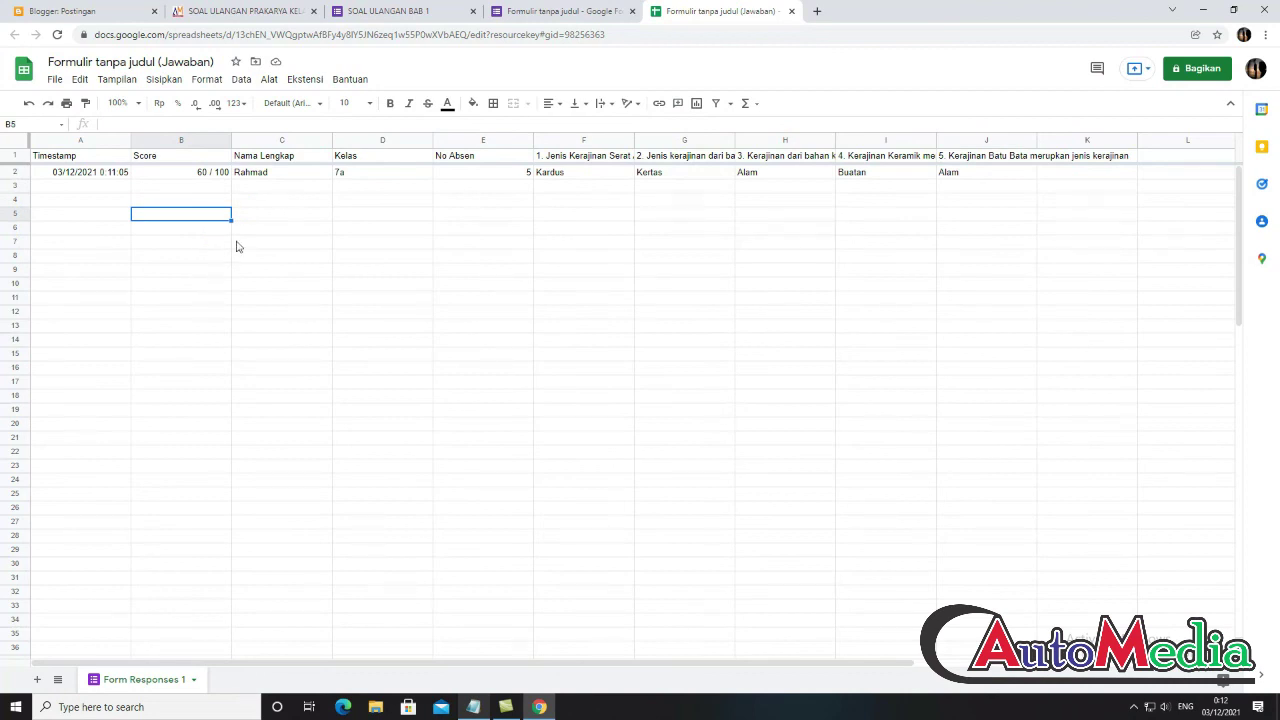
# - Switch to the MIOPINKU blog, go to its home page and look over the featured and latest posts
pyautogui.click(207, 11)
pyautogui.click(307, 70)
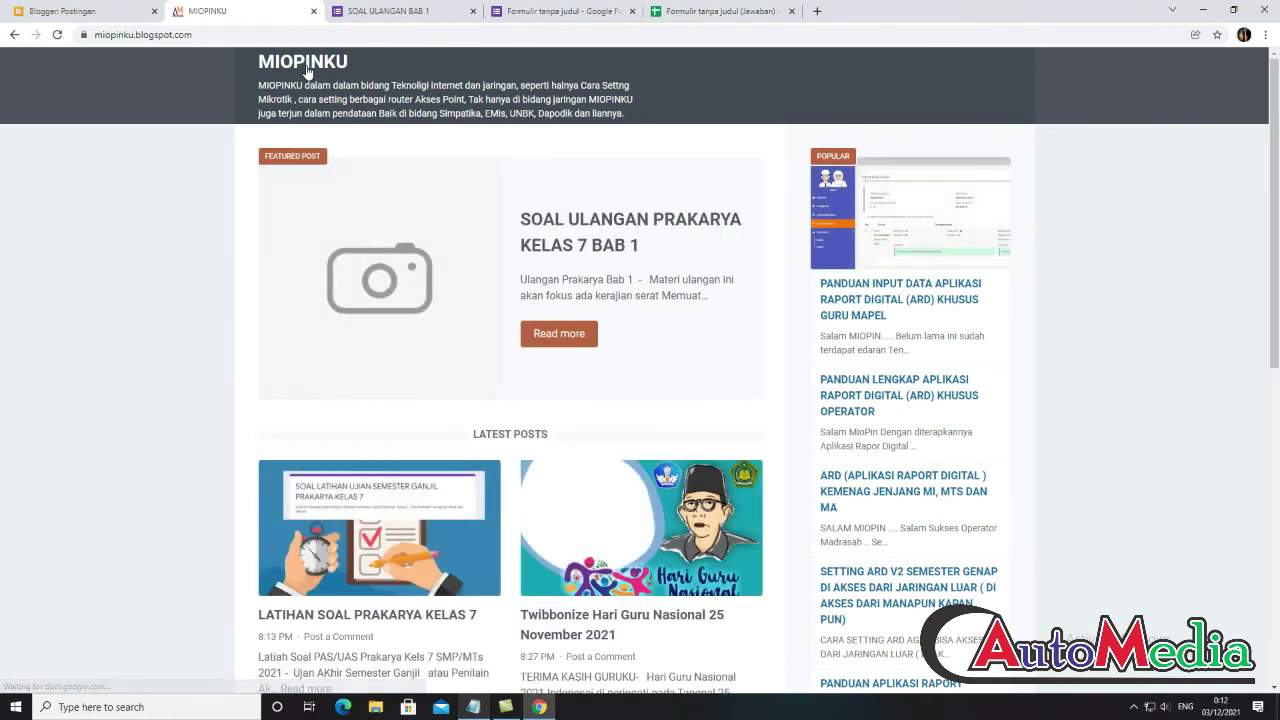
pyautogui.scroll(-2, 187, 268)
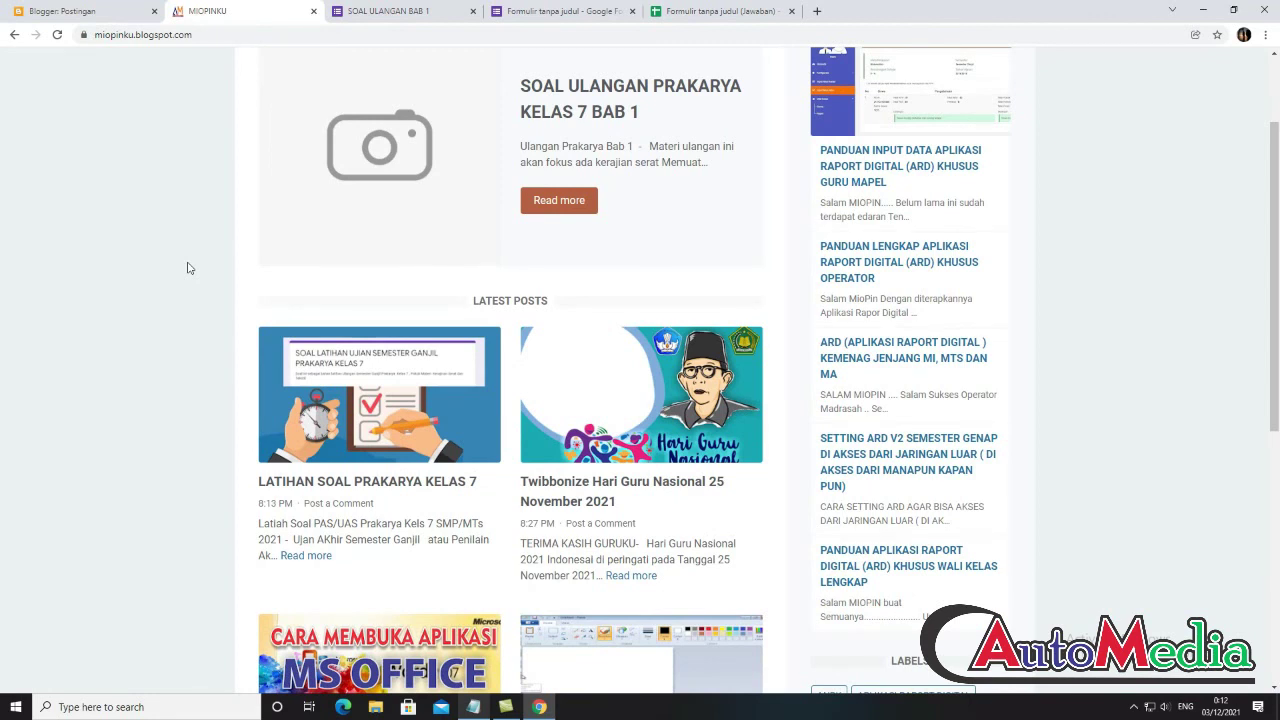
pyautogui.scroll(2, 227, 275)
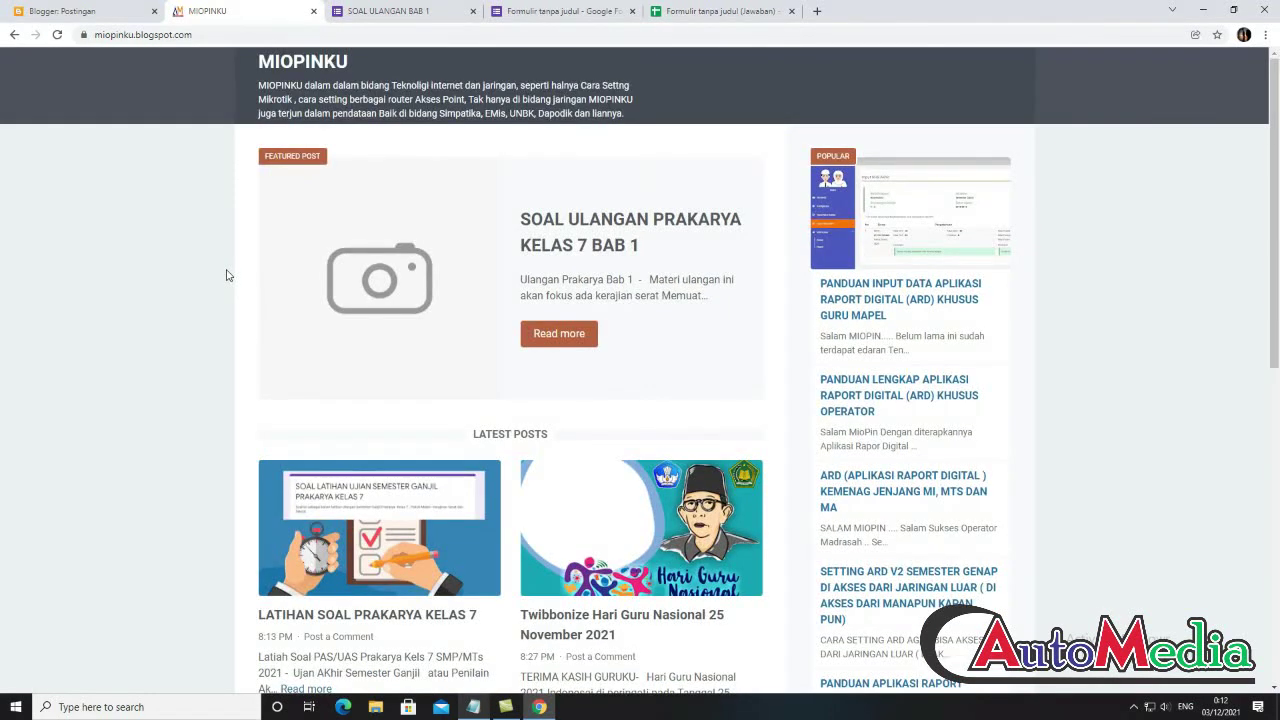